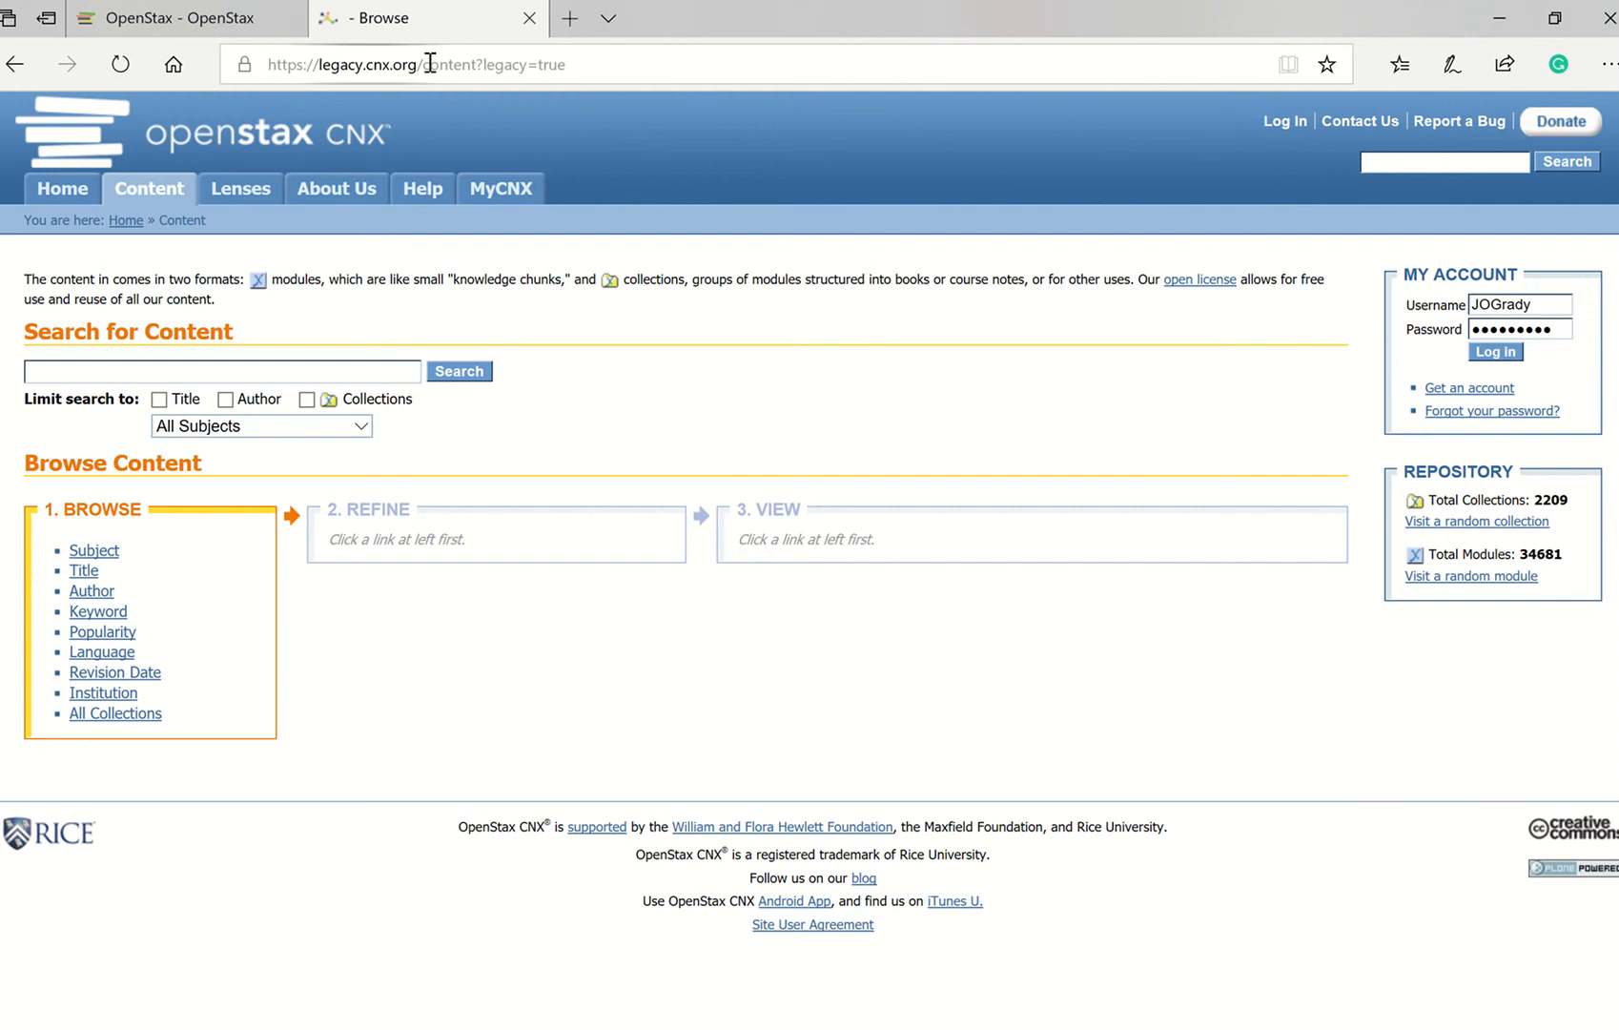
Log in to the OpenStax CNX legacy site with the saved account credentials
{"action": "left_click", "coordinate": [1289, 134]}
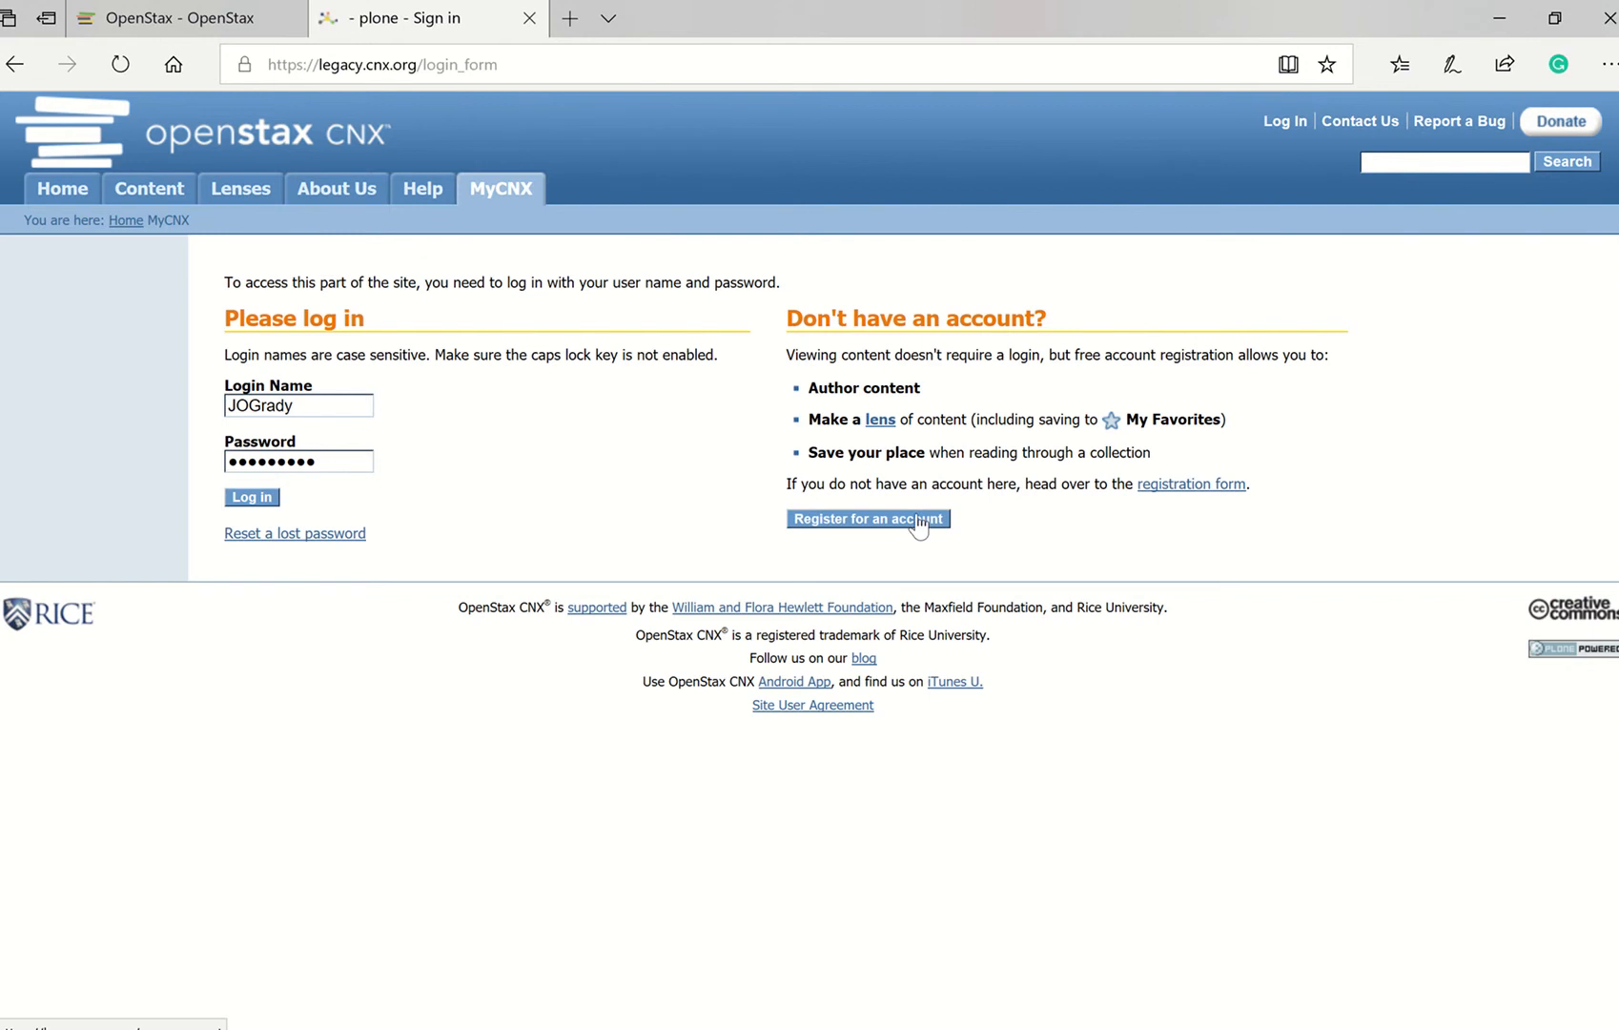
{"action": "left_click", "coordinate": [254, 498]}
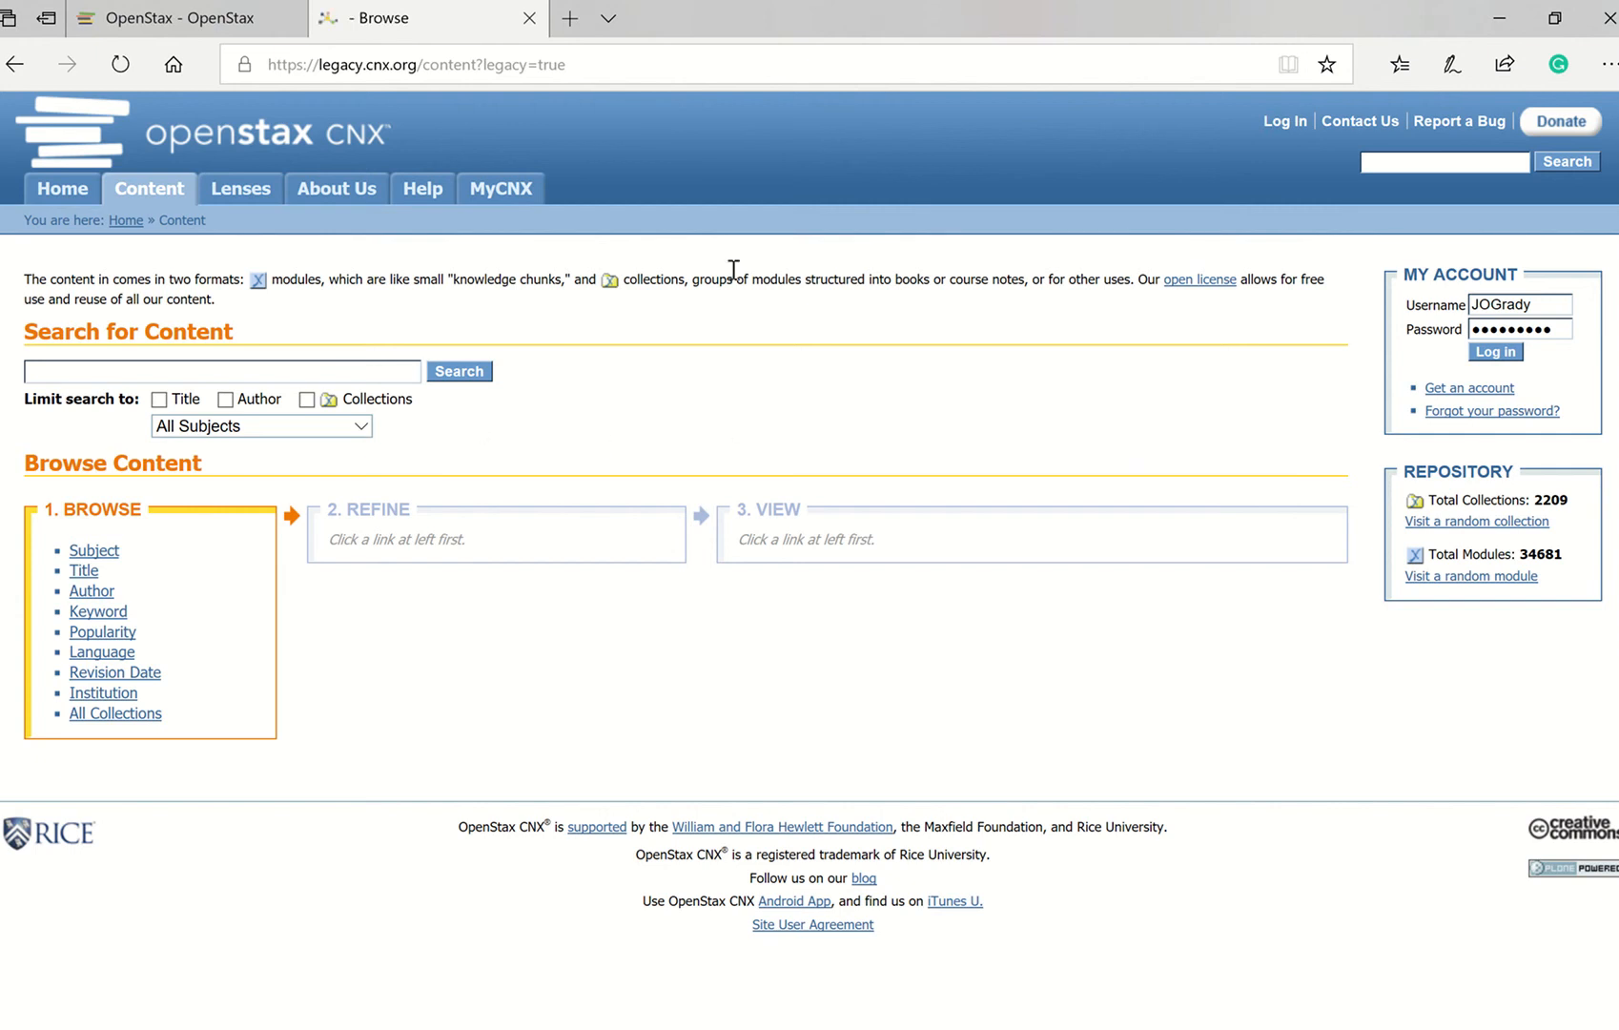
Switch to the OpenStax site and open the Microbiology textbook from the Science subject
{"action": "left_click", "coordinate": [168, 16]}
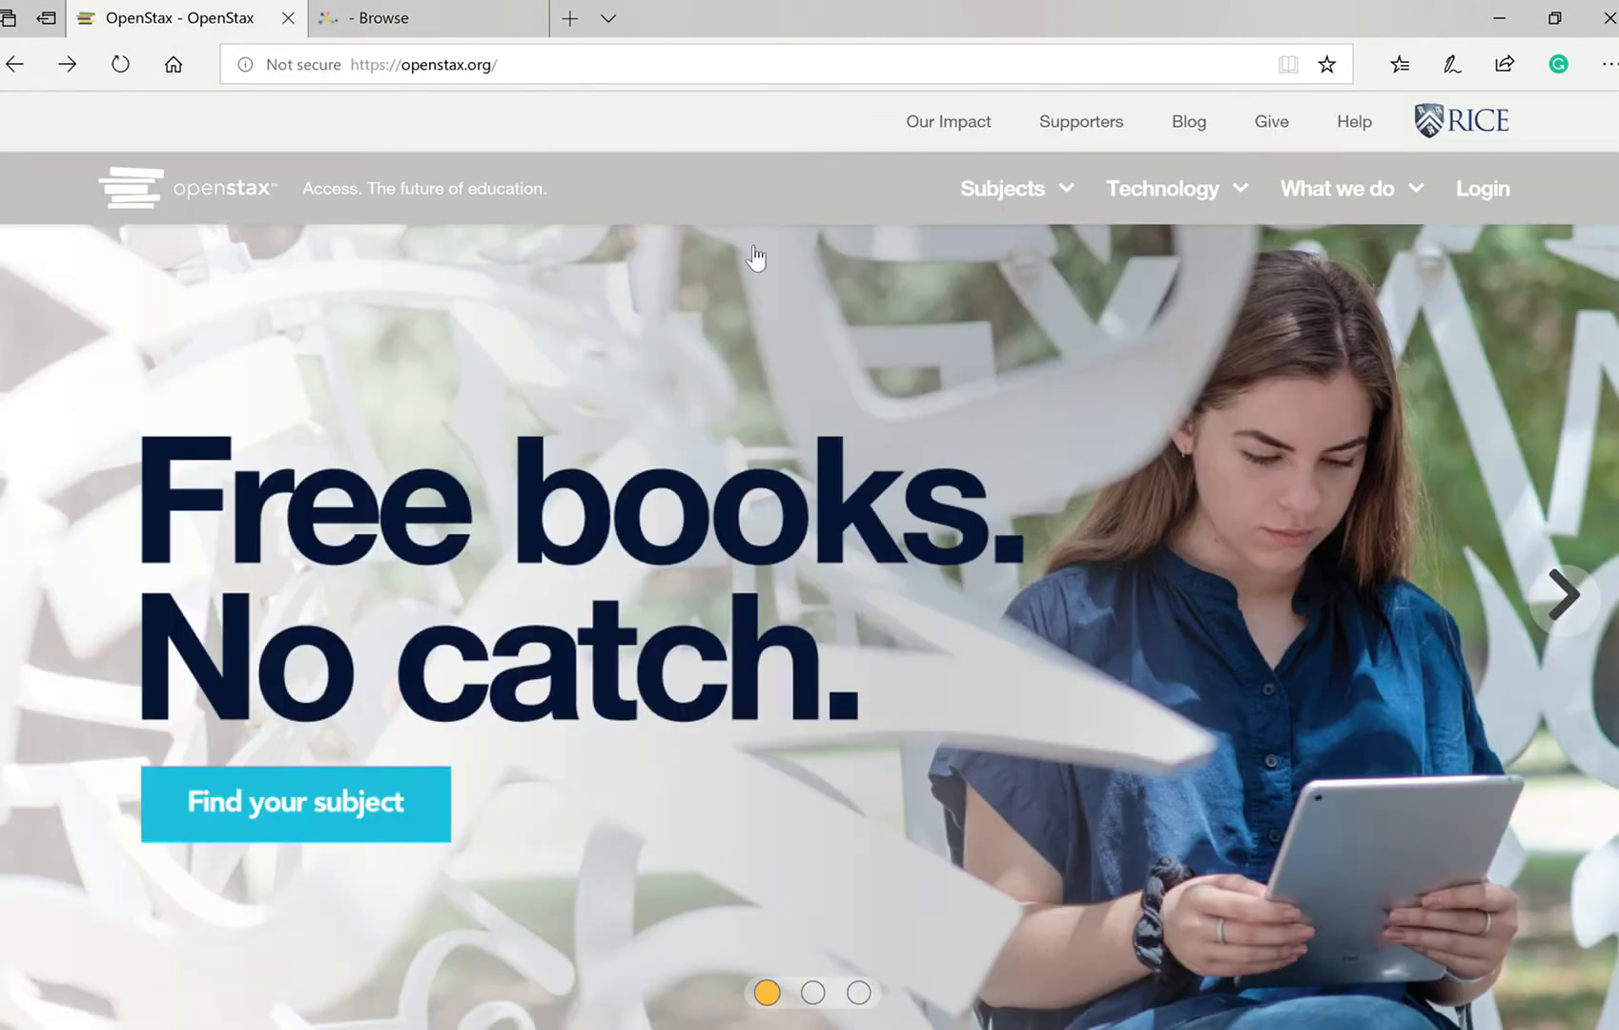
{"action": "mouse_move", "coordinate": [999, 208]}
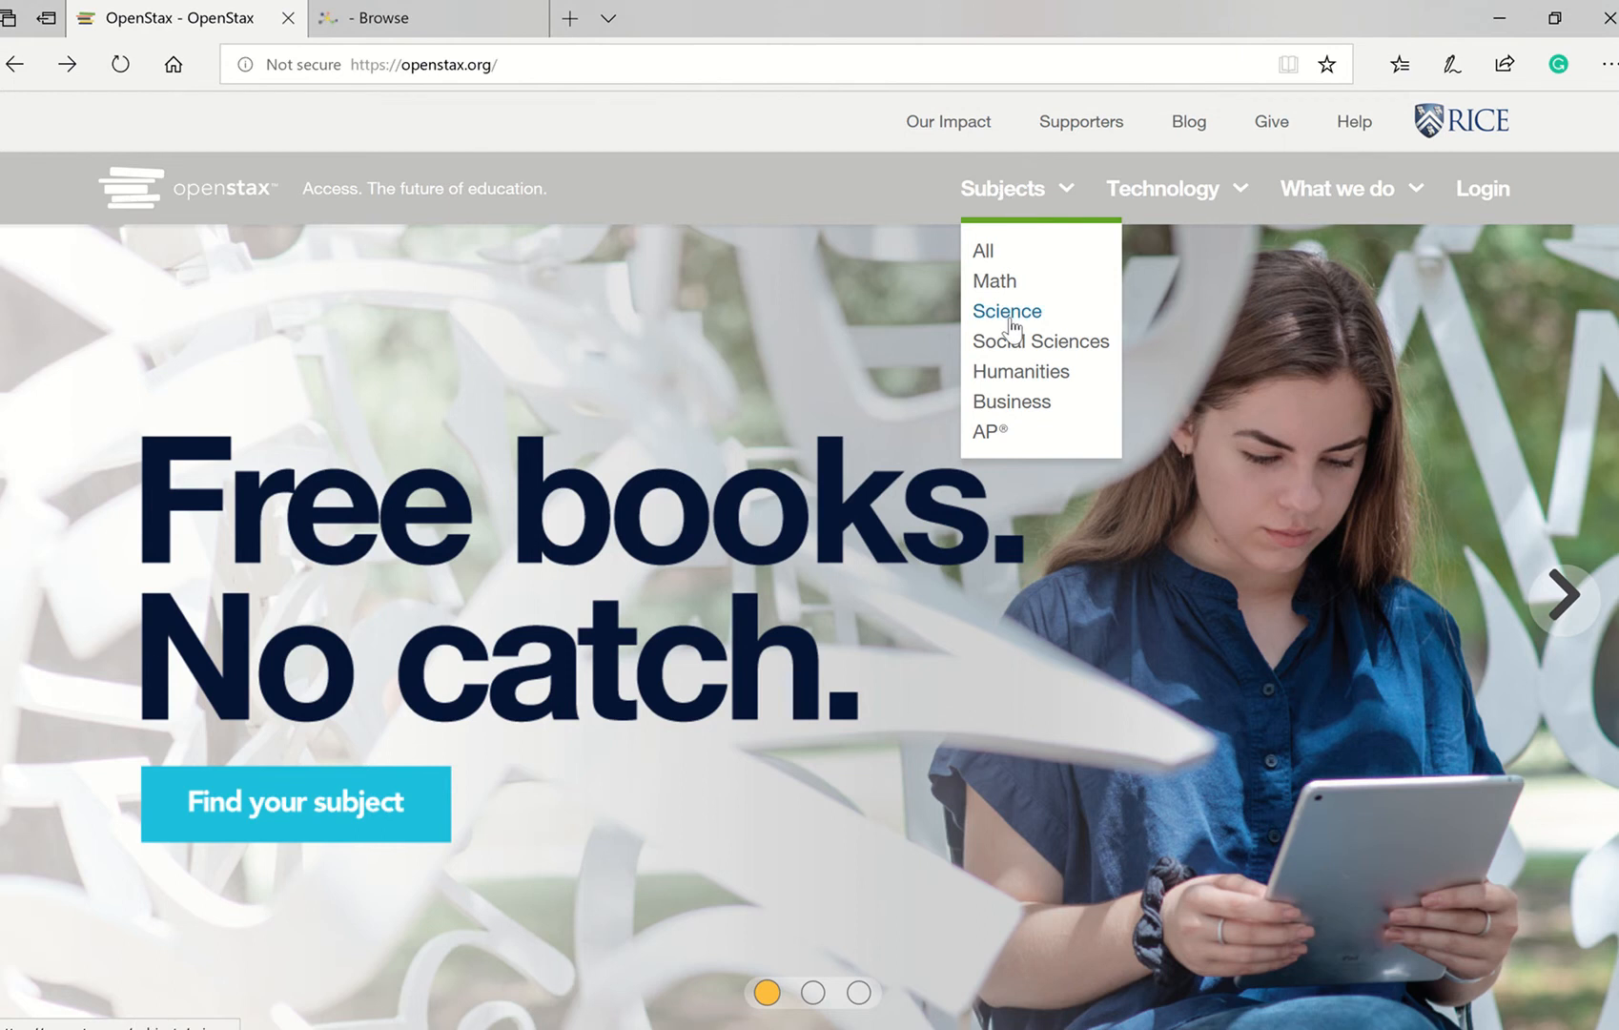
{"action": "left_click", "coordinate": [1010, 317]}
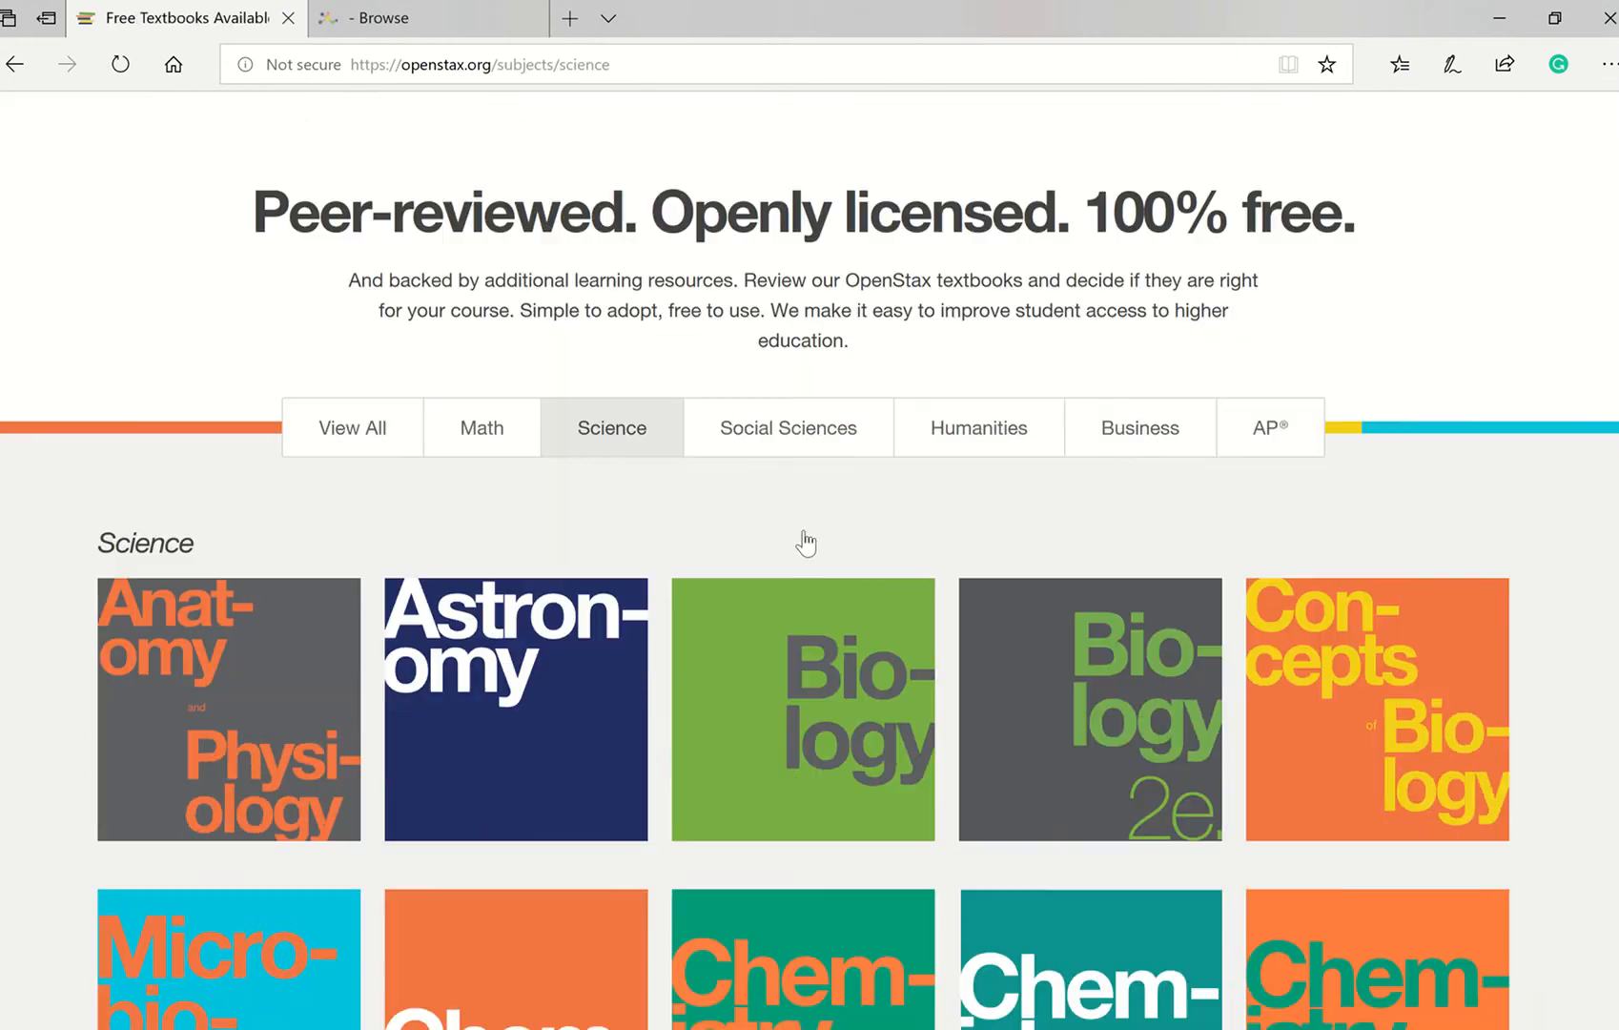
{"action": "scroll", "coordinate": [805, 544], "scroll_direction": "down", "scroll_amount": 1}
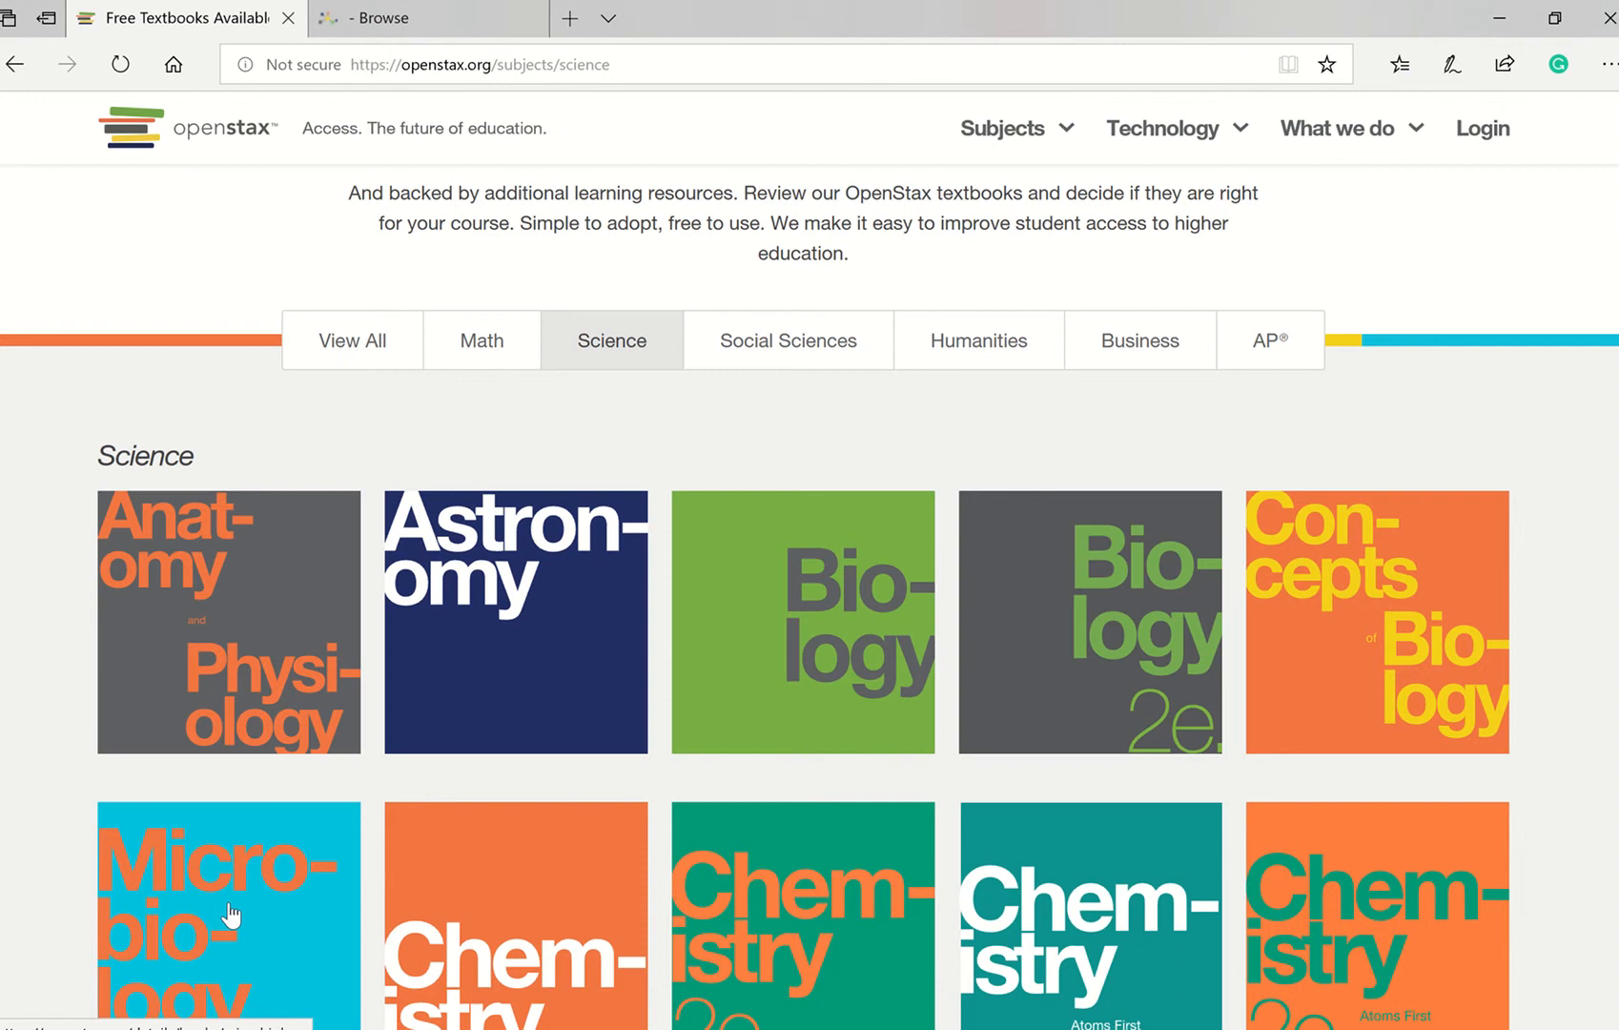
{"action": "left_click", "coordinate": [231, 913]}
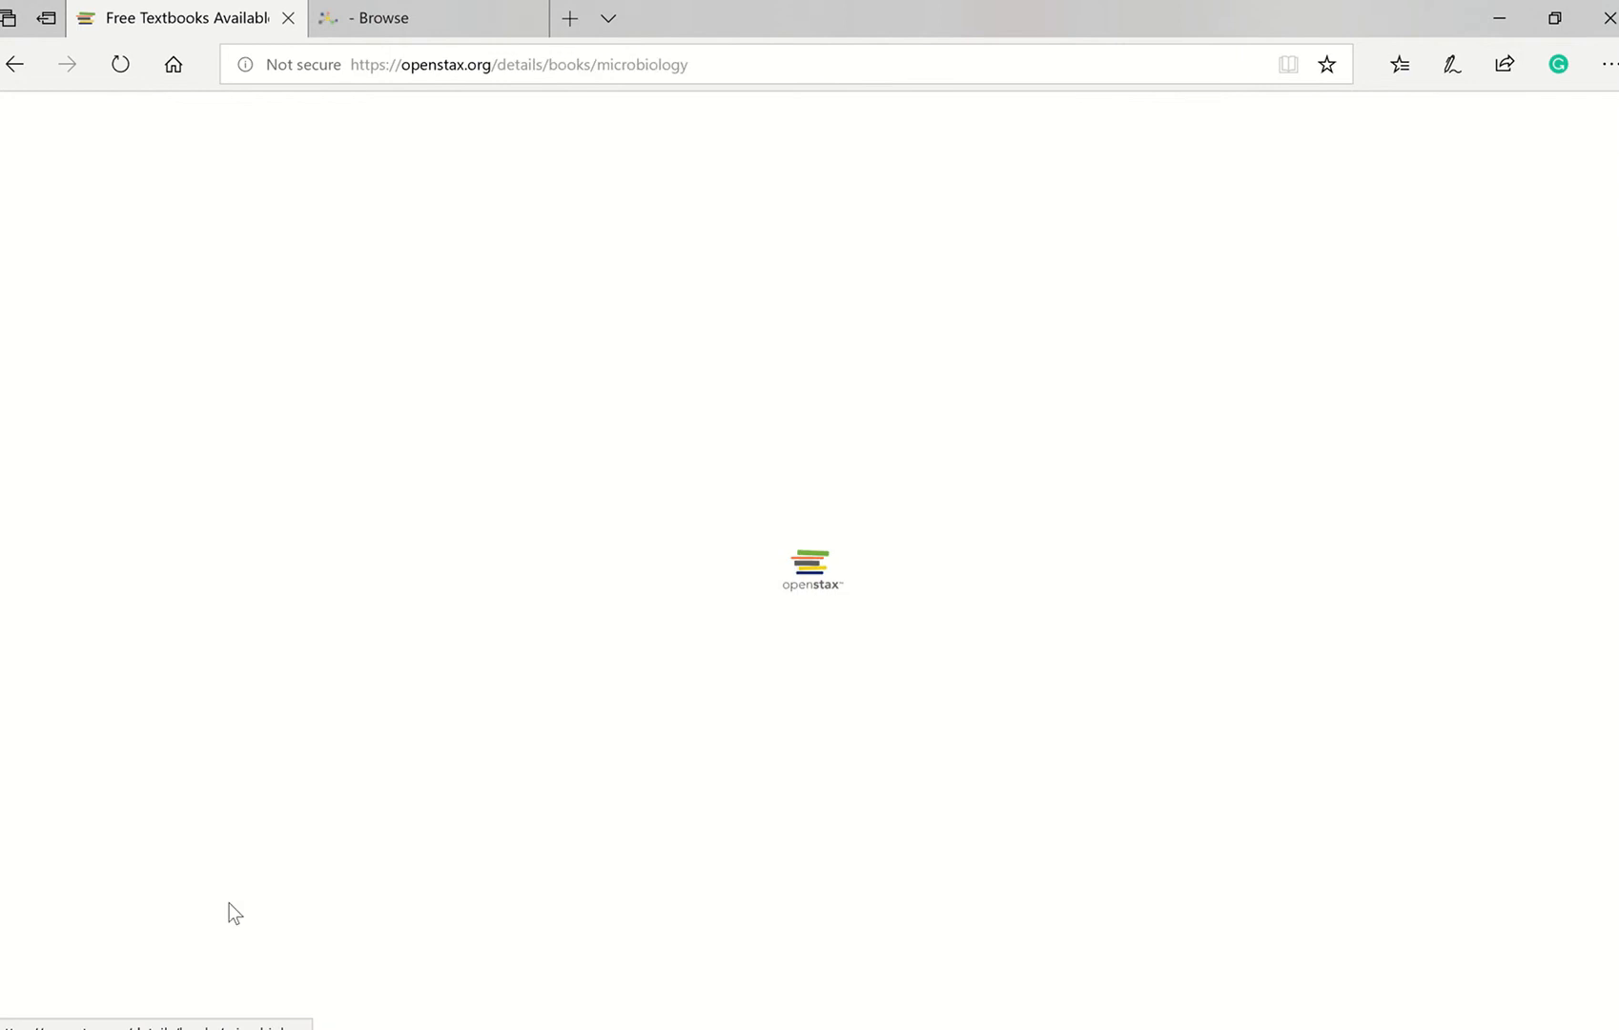
View the Microbiology book online and switch it to the CNX author legacy site
{"action": "scroll", "coordinate": [231, 914], "scroll_direction": "down", "scroll_amount": 2}
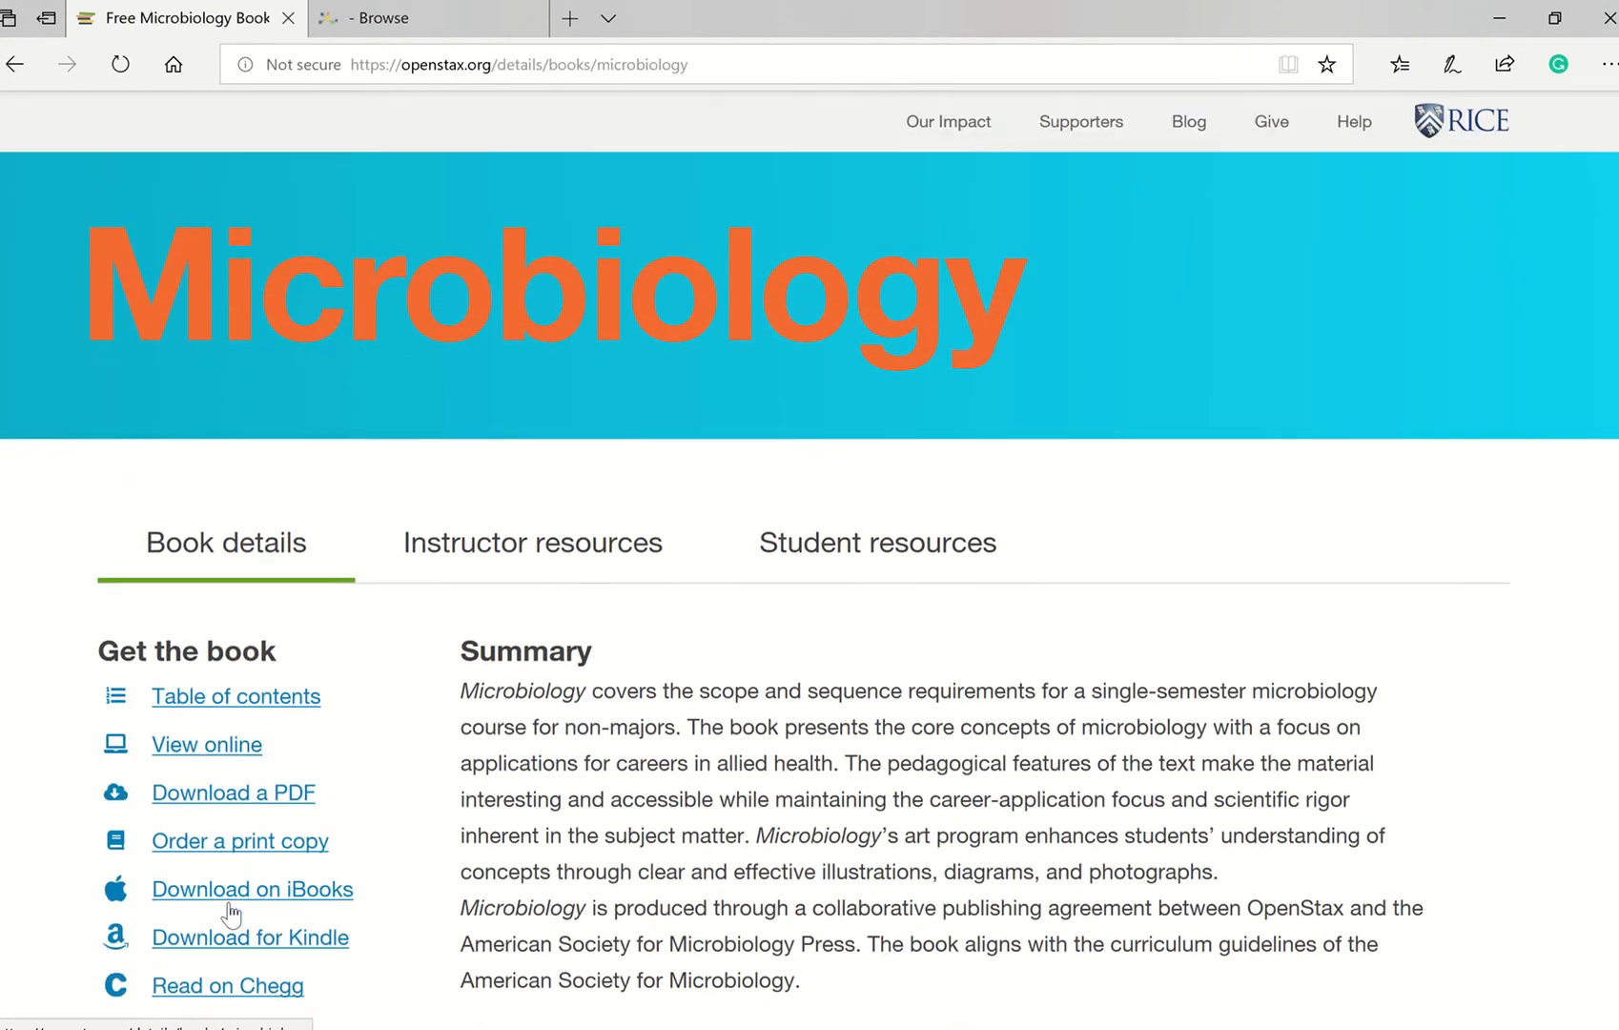
{"action": "left_click", "coordinate": [207, 745]}
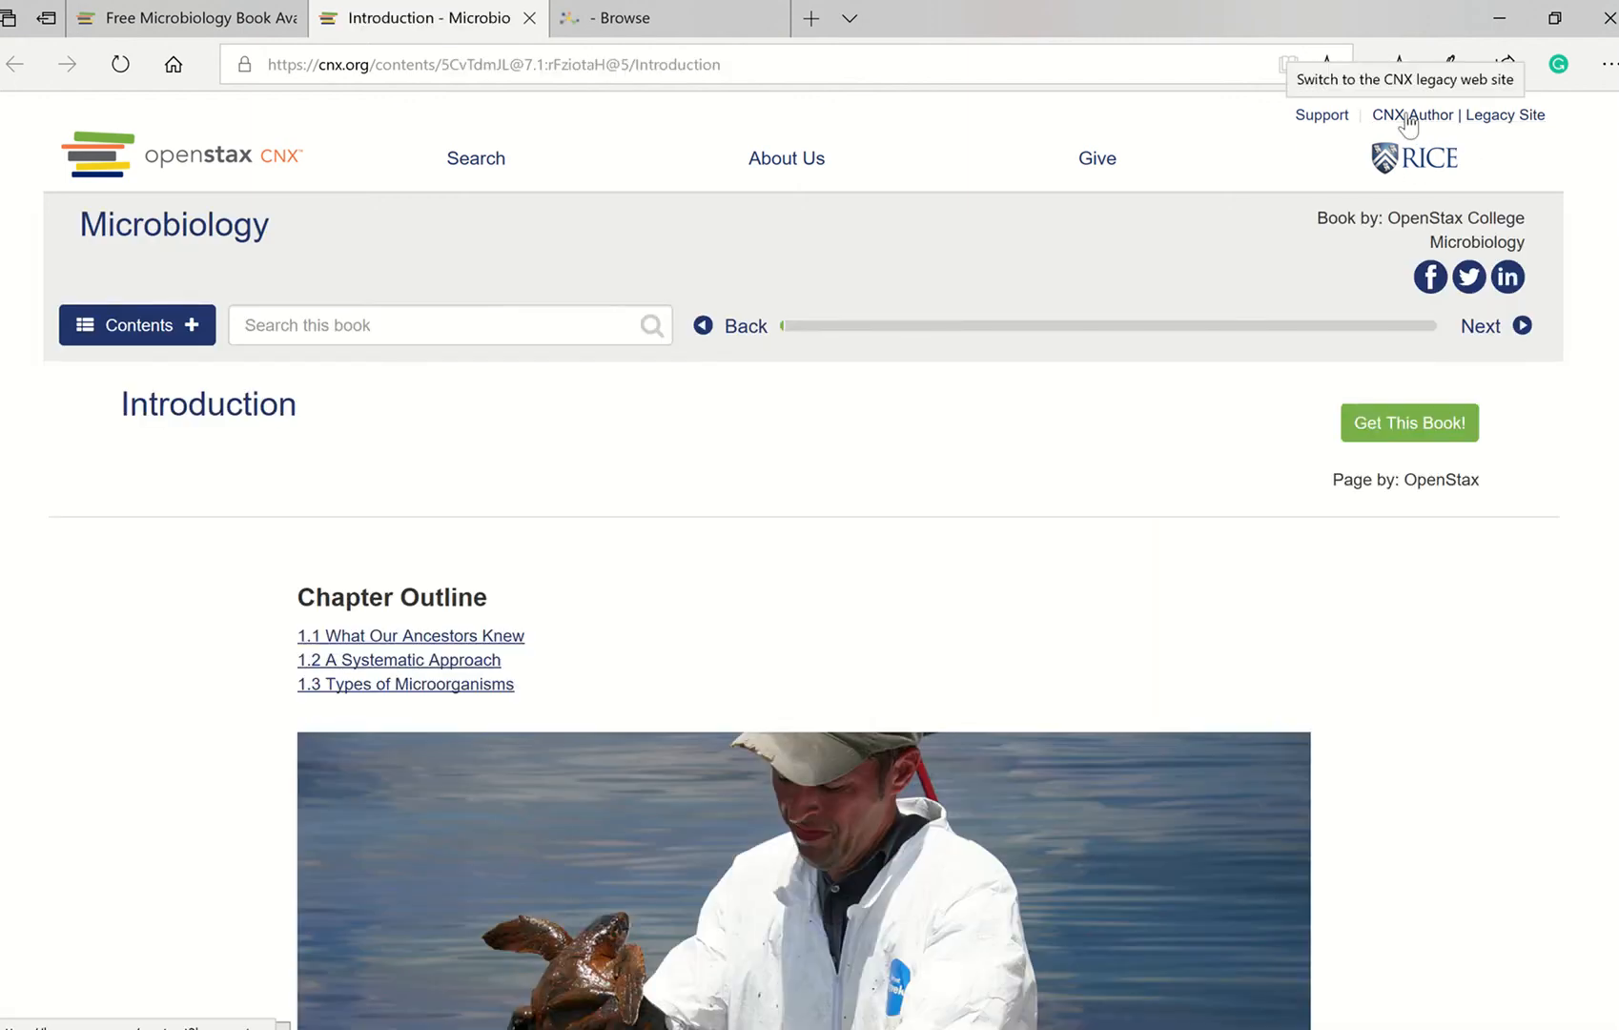
{"action": "left_click", "coordinate": [1409, 122]}
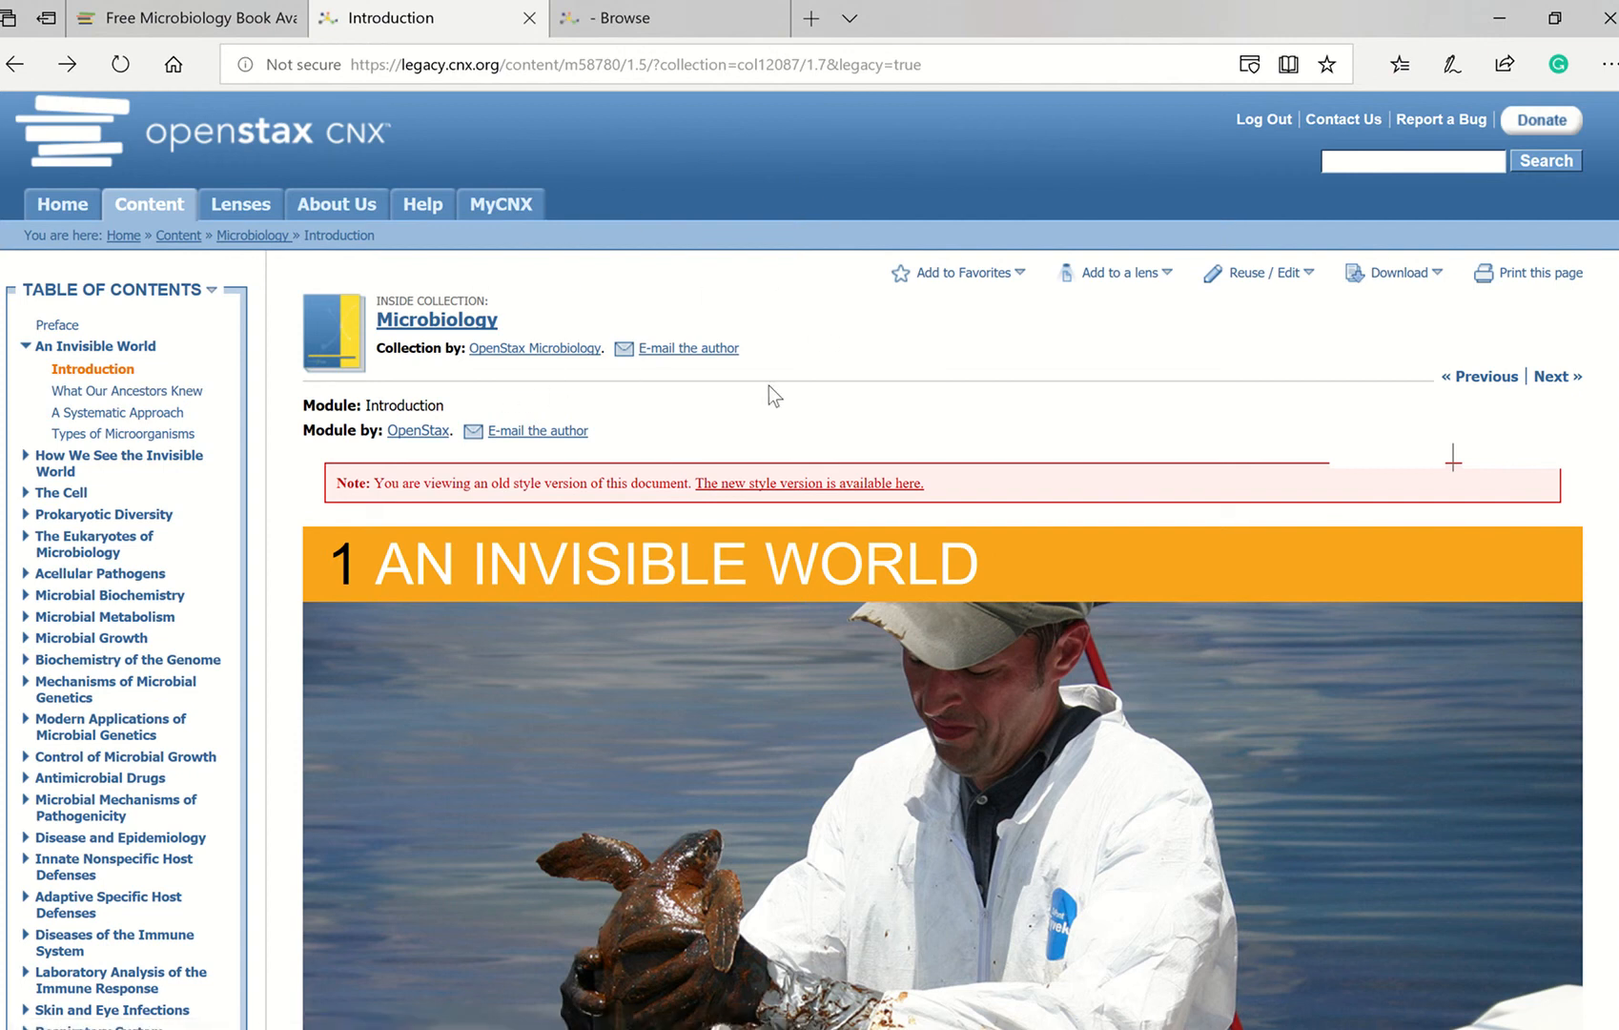
Derive a copy of the Microbiology collection in the Personal Workspace for editing, agreeing to the Creative Commons Attribution License 4.0
{"action": "left_click", "coordinate": [1276, 279]}
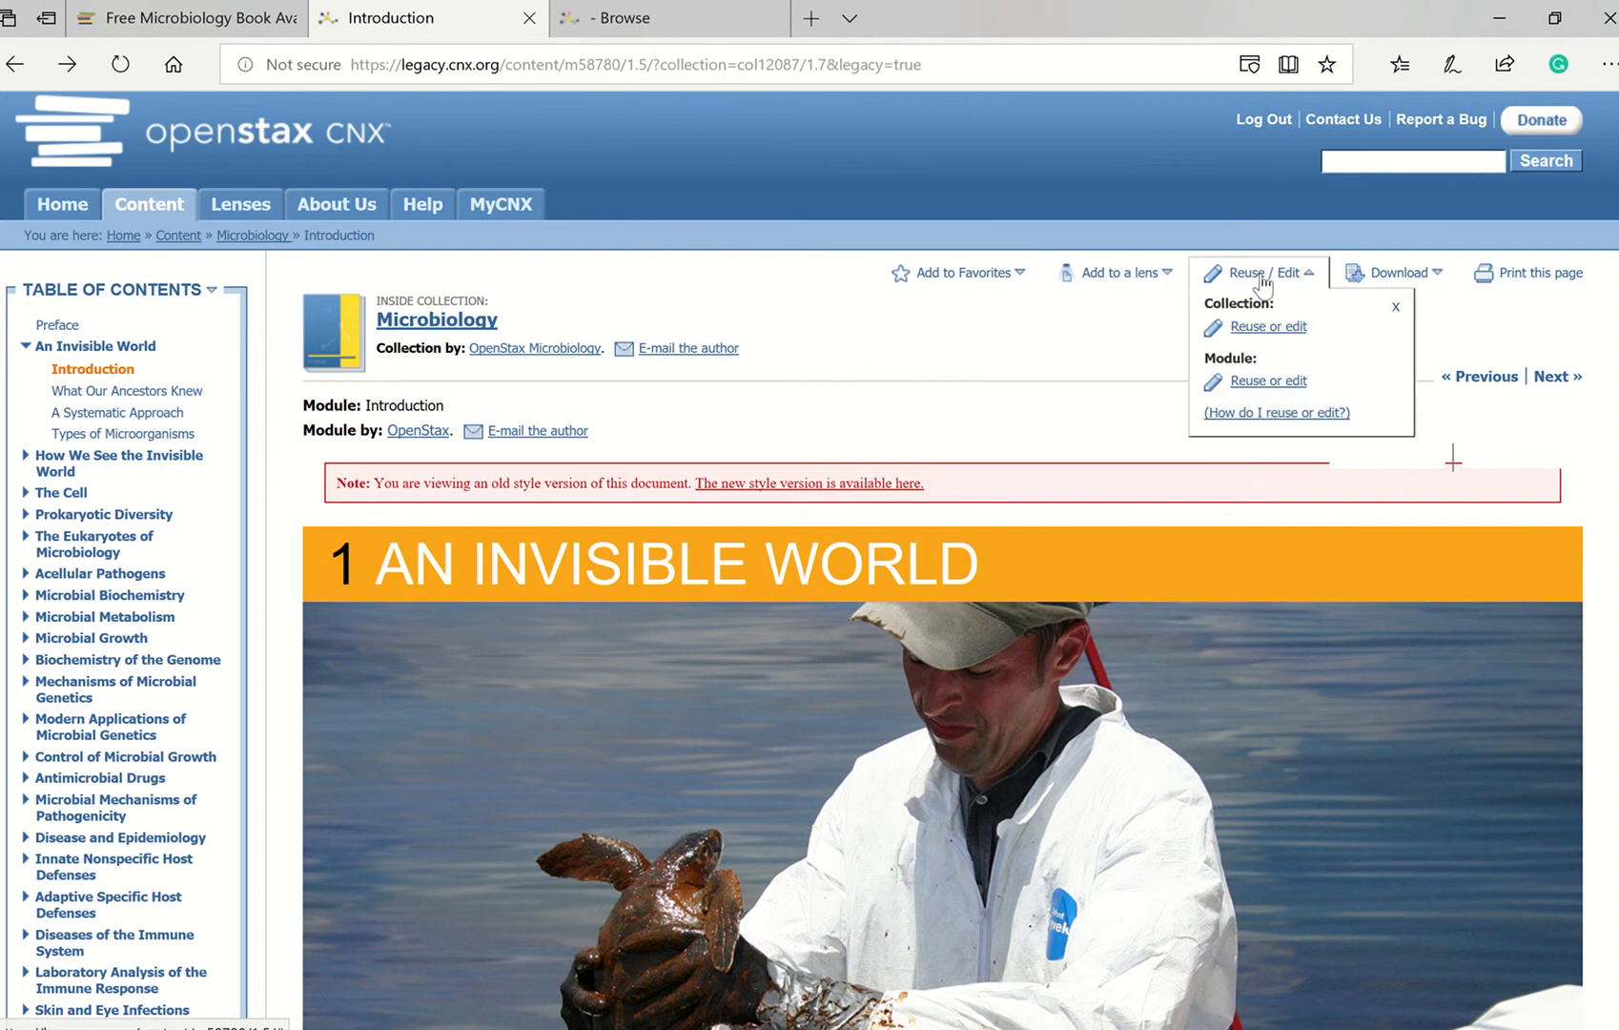
{"action": "mouse_move", "coordinate": [1135, 278]}
{"action": "mouse_move", "coordinate": [1272, 274]}
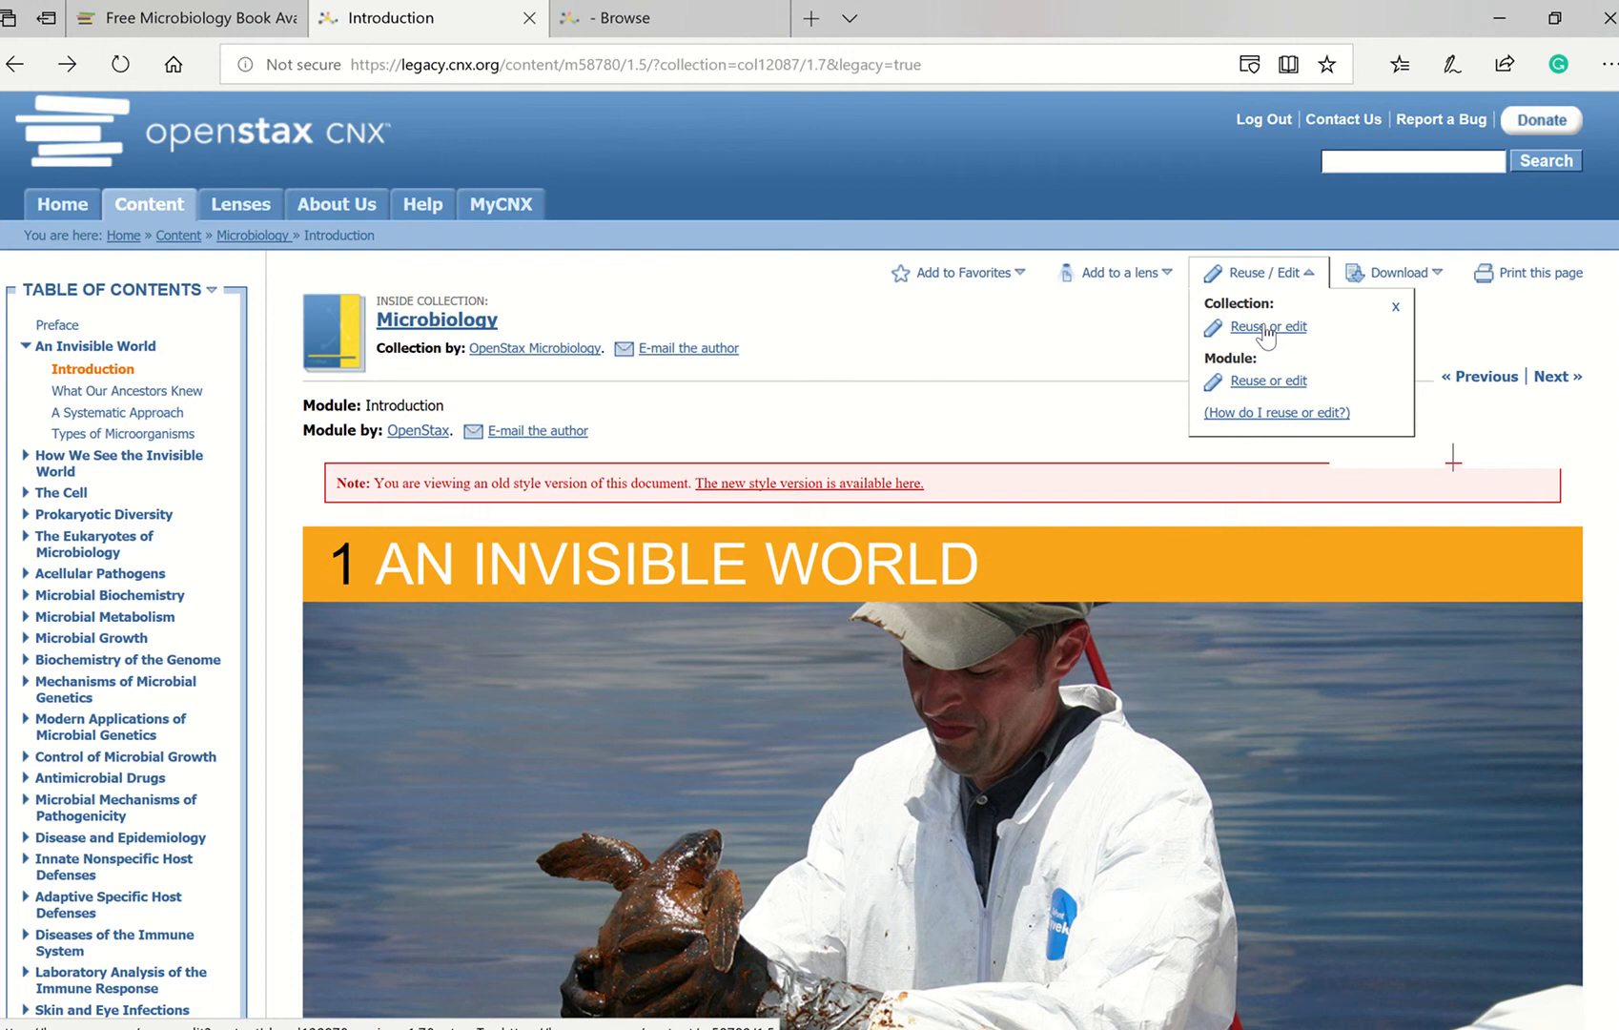
{"action": "left_click", "coordinate": [1266, 328]}
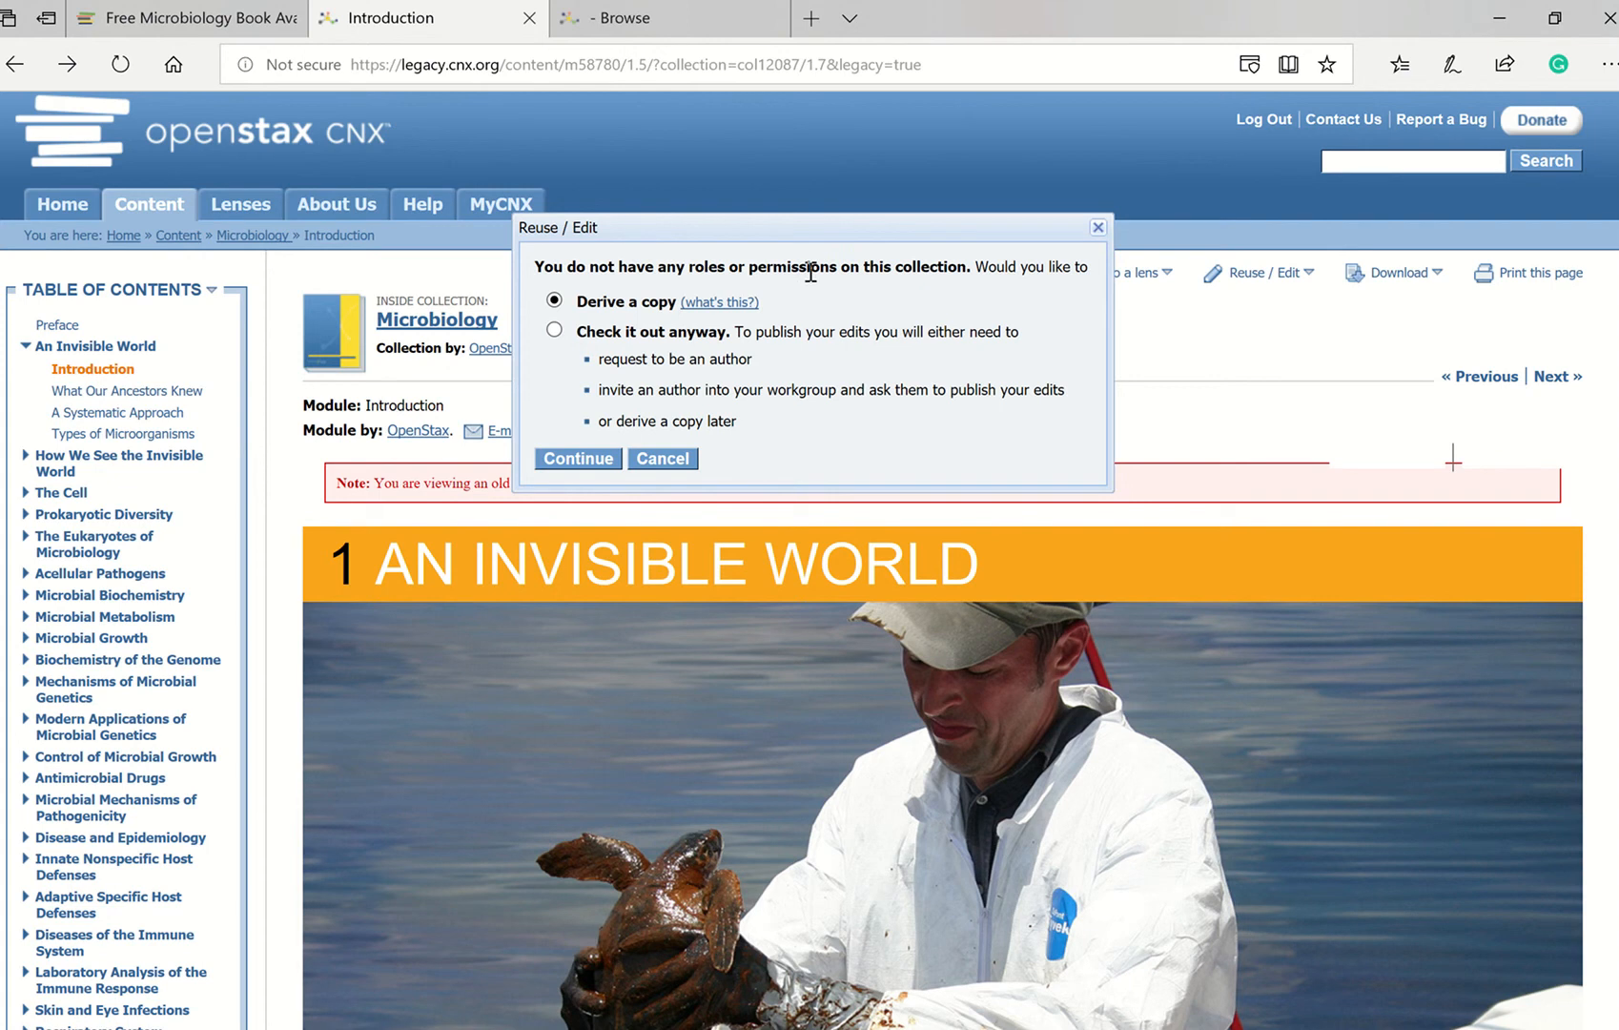
{"action": "mouse_move", "coordinate": [713, 303]}
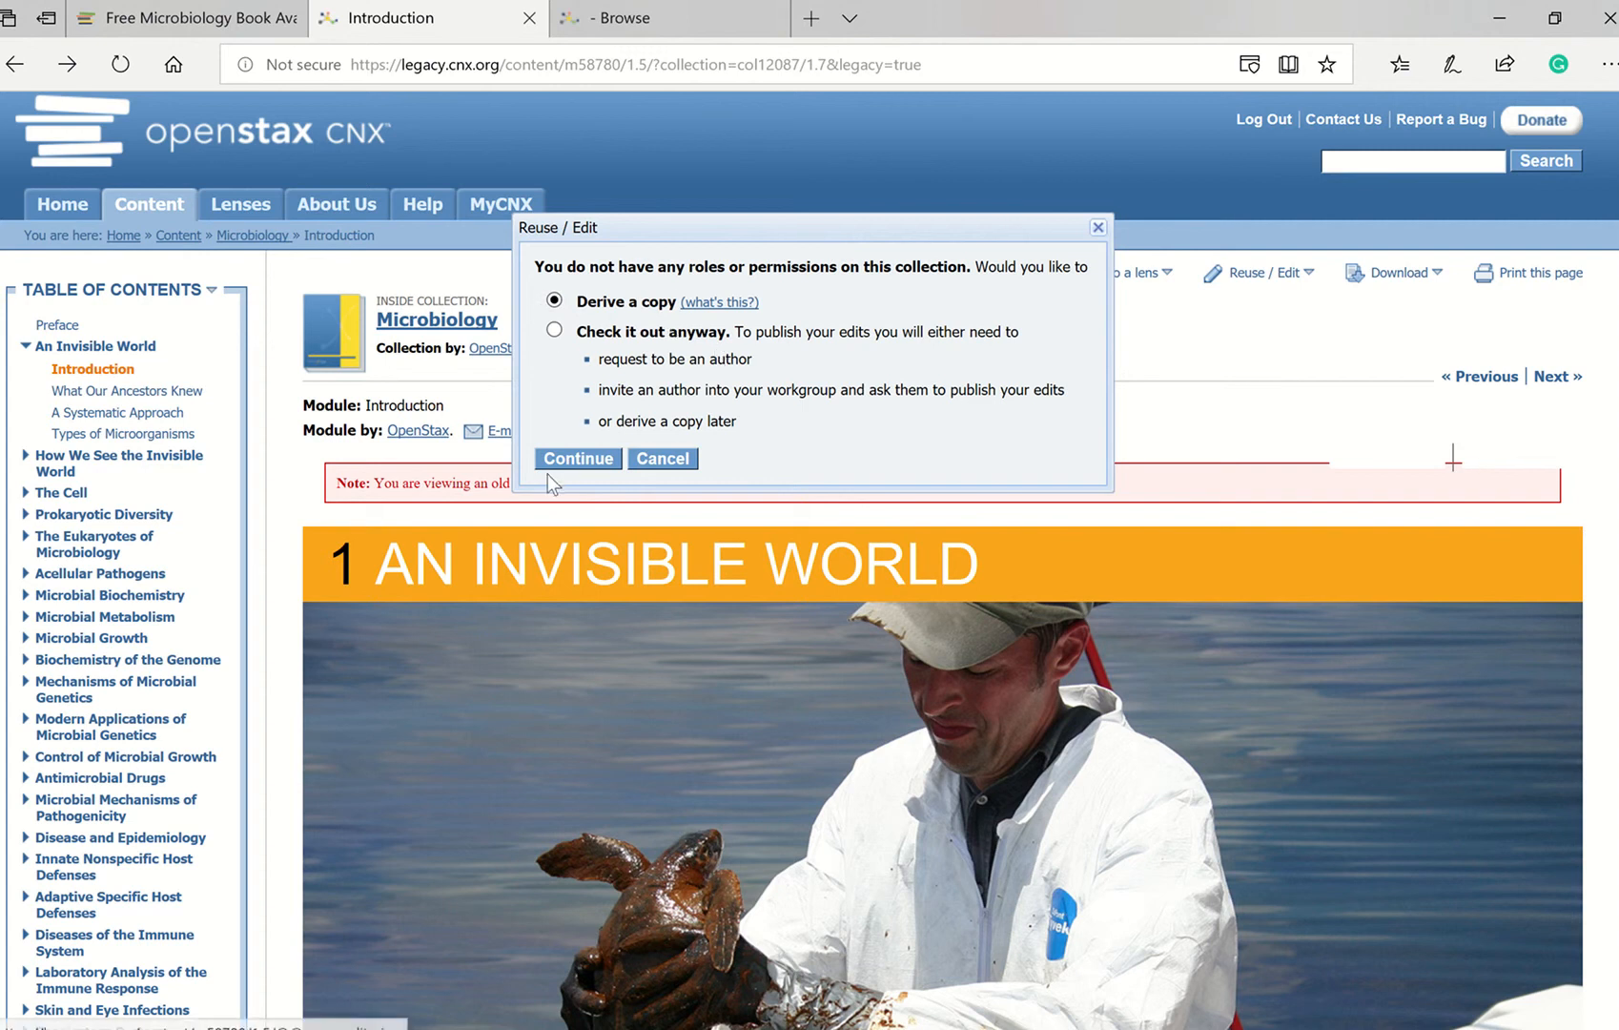
{"action": "left_click", "coordinate": [589, 458]}
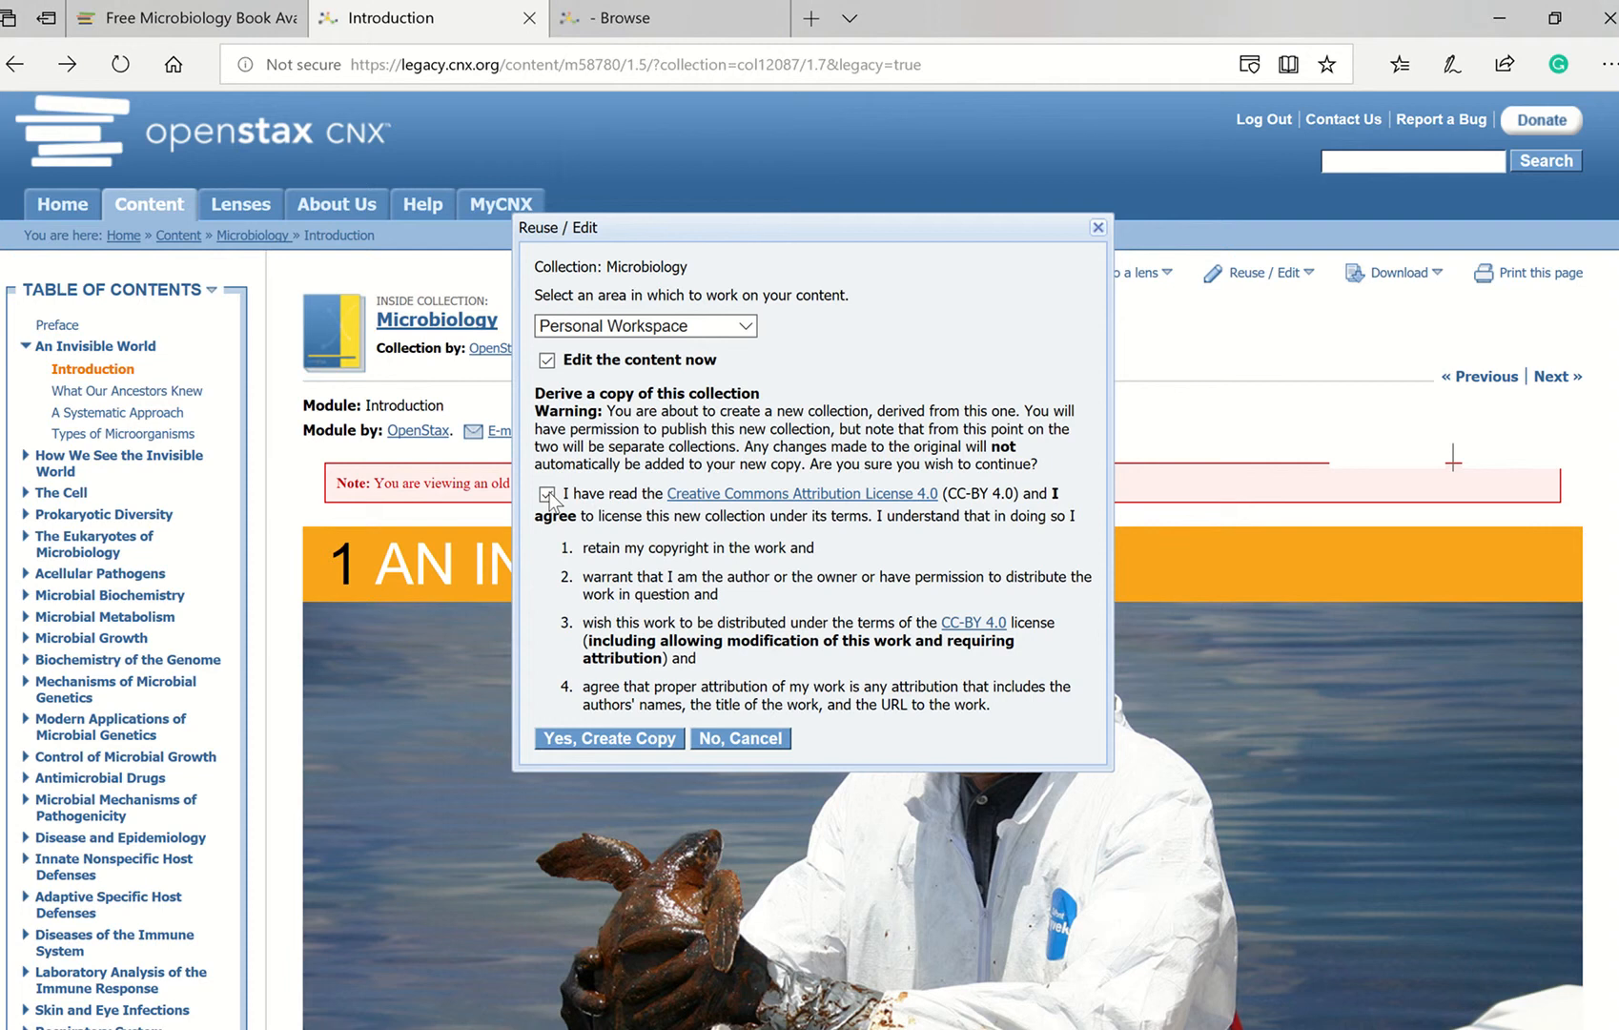
{"action": "left_click", "coordinate": [617, 738]}
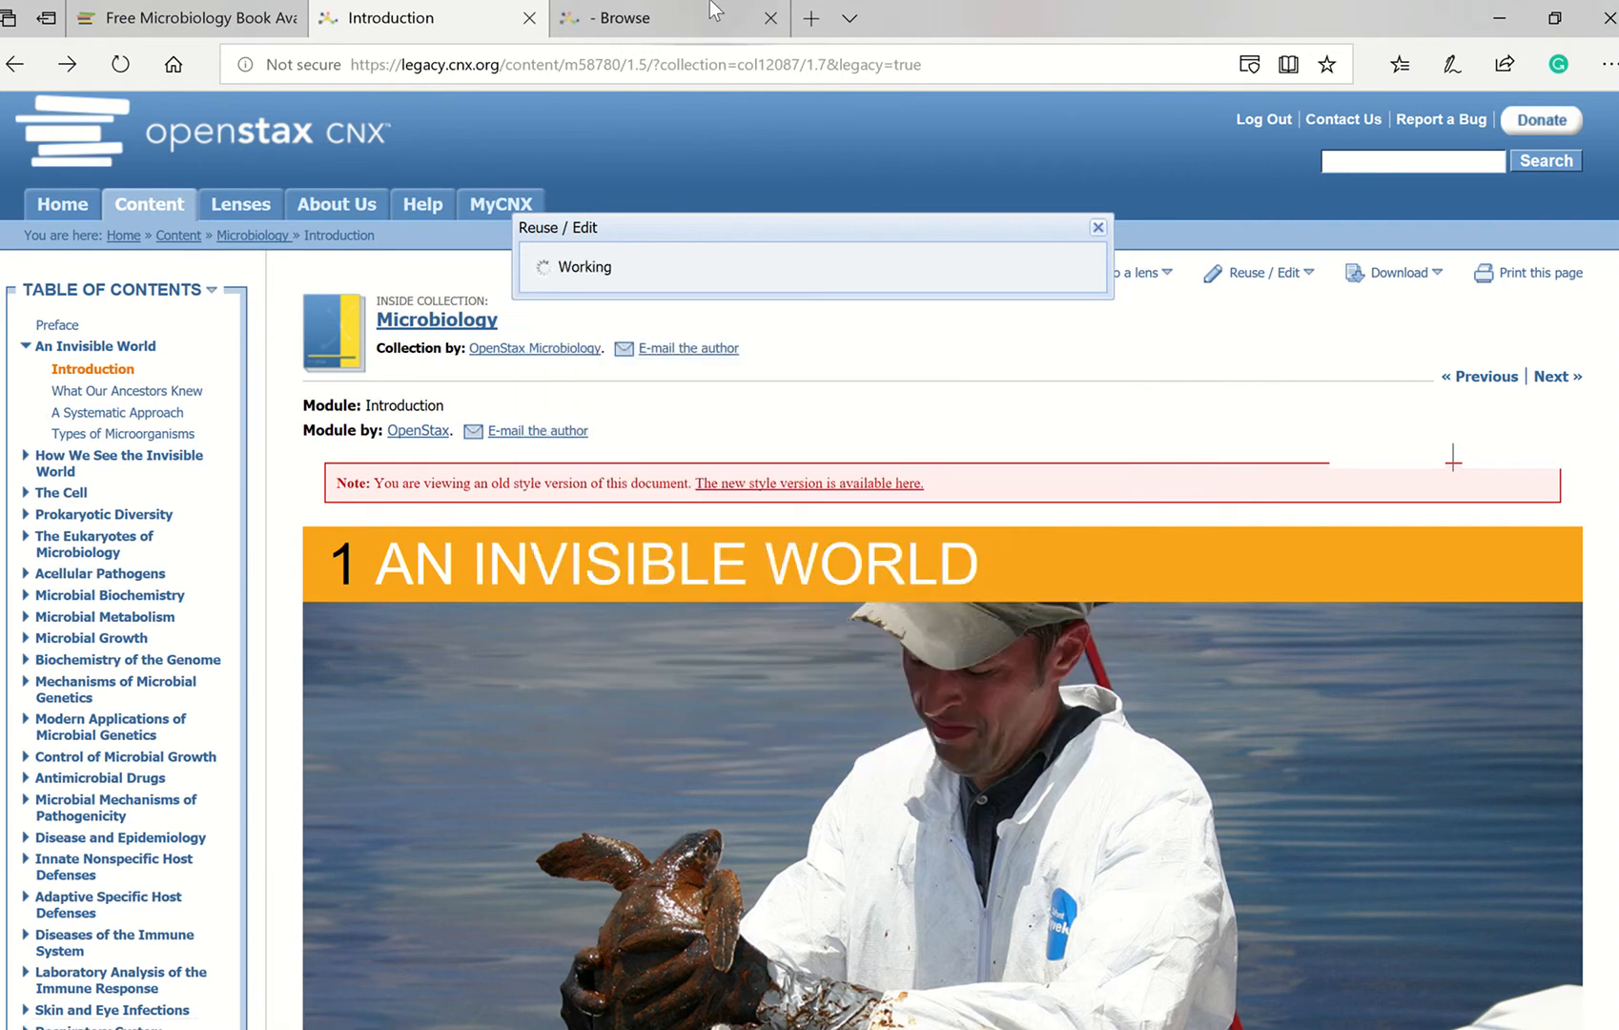
{"action": "mouse_move", "coordinate": [931, 15]}
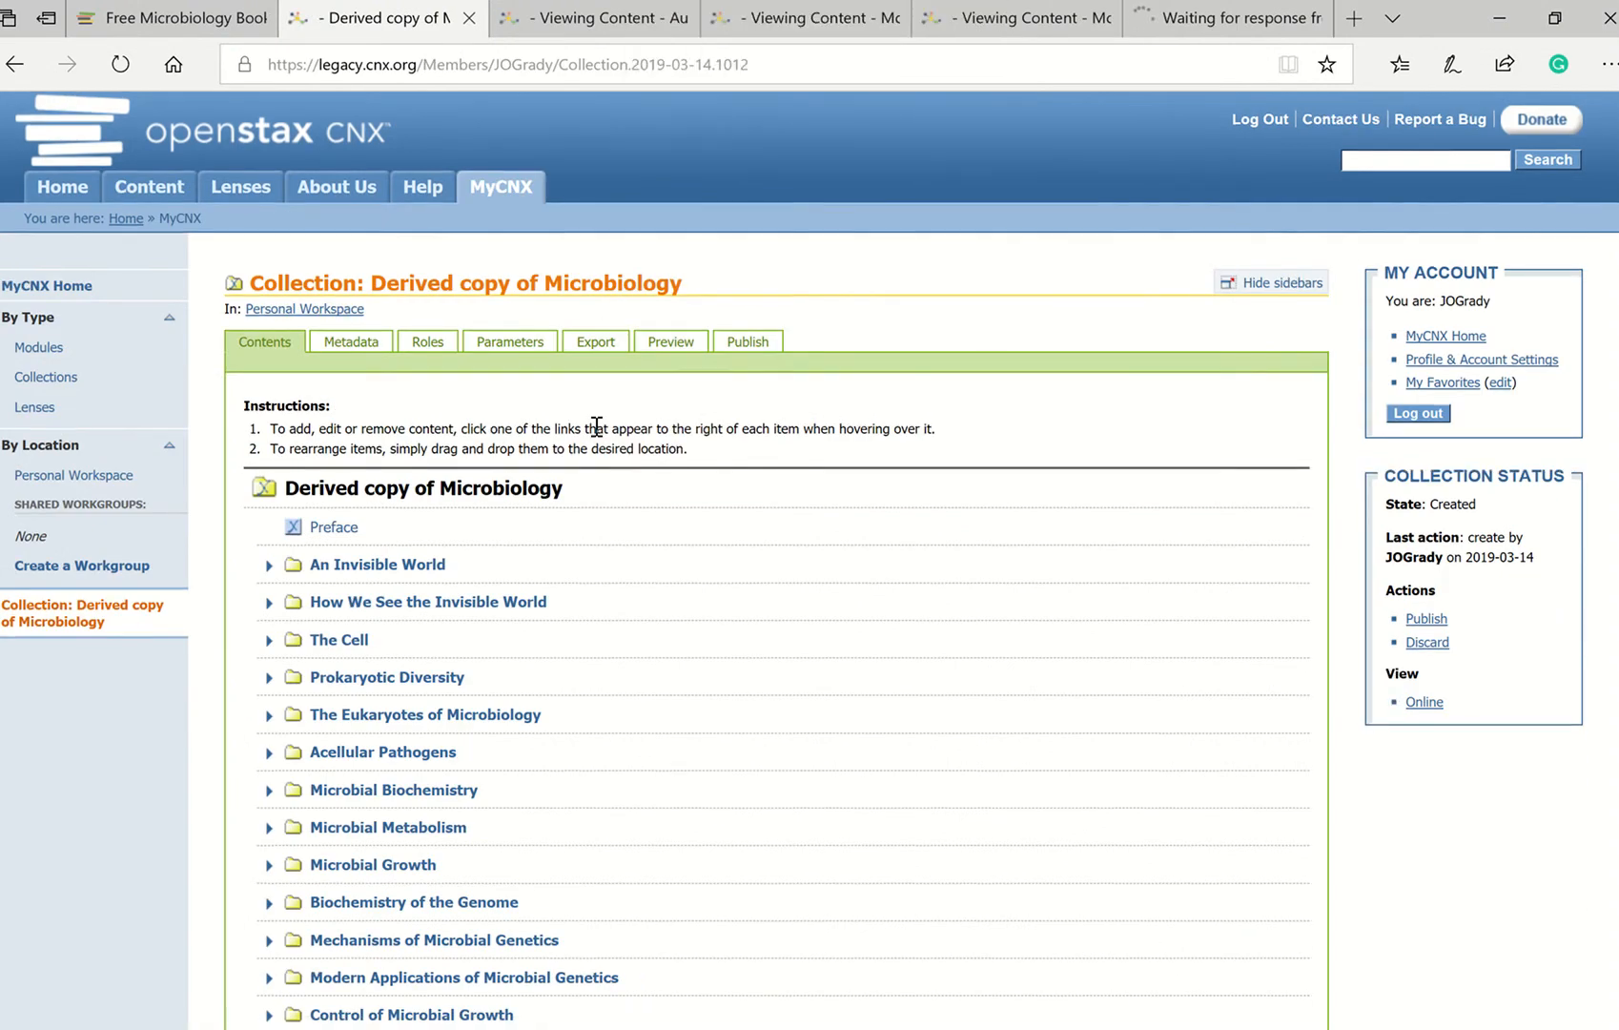
Examine the derived collection's chapters and the modules inside An Invisible World, How We See the Invisible World and Prokaryotic Diversity
{"action": "scroll", "coordinate": [597, 426], "scroll_direction": "down", "scroll_amount": 2}
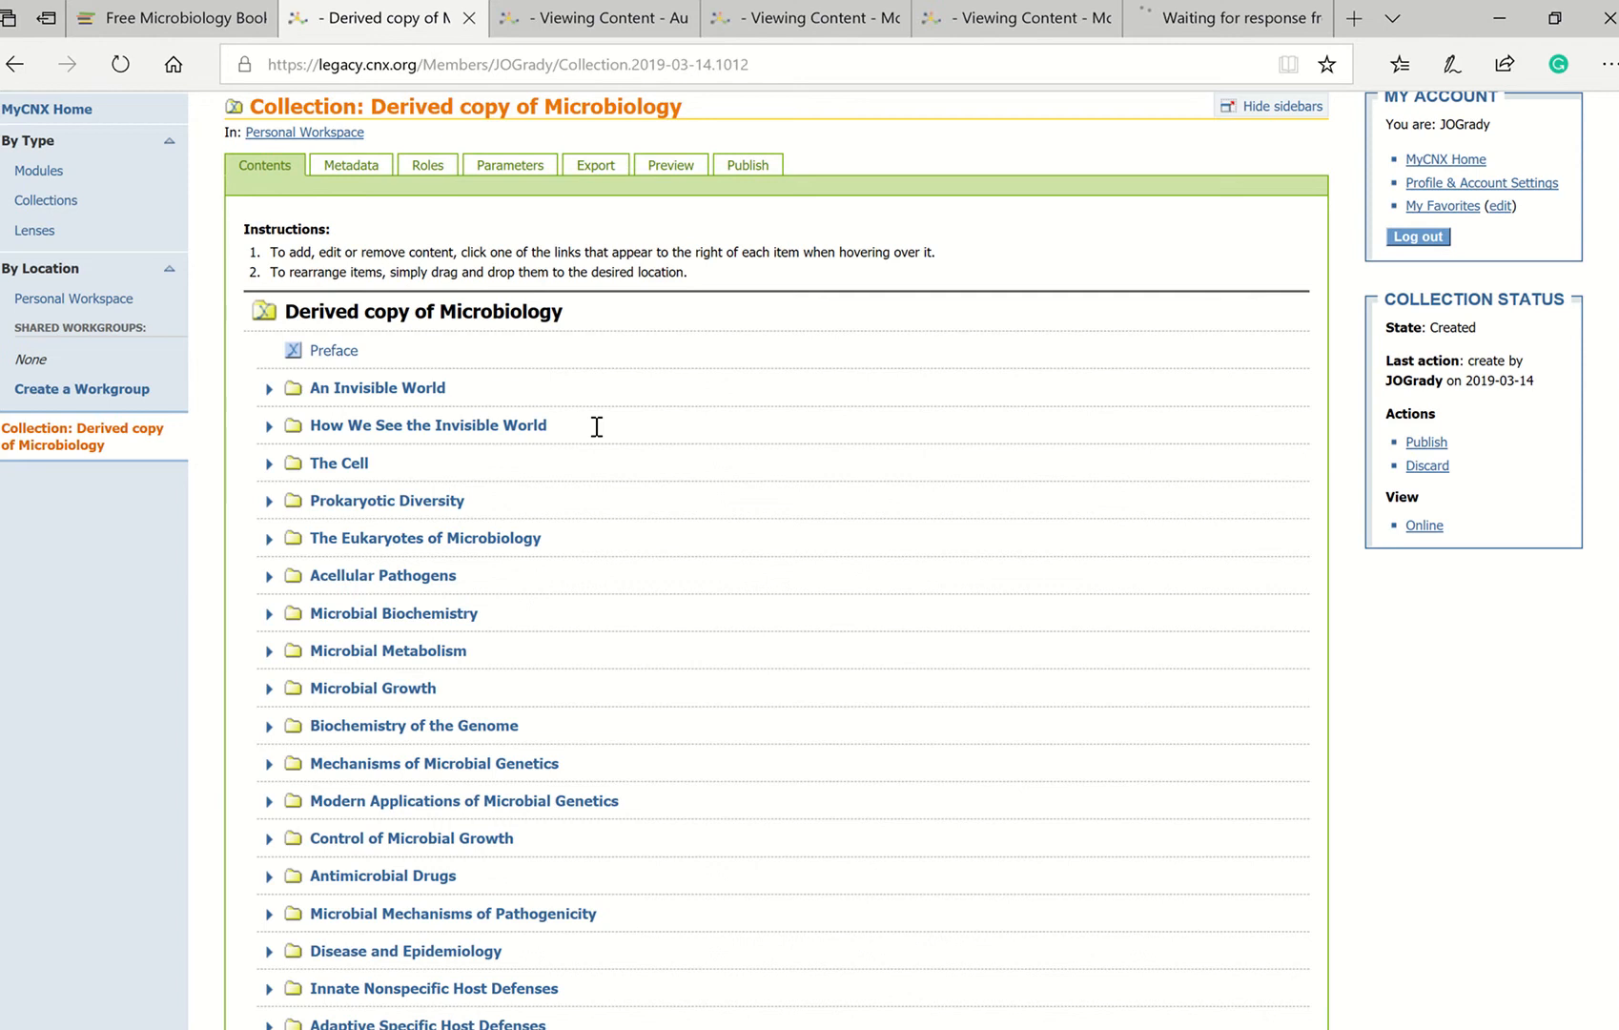
{"action": "scroll", "coordinate": [597, 426], "scroll_direction": "down", "scroll_amount": 3}
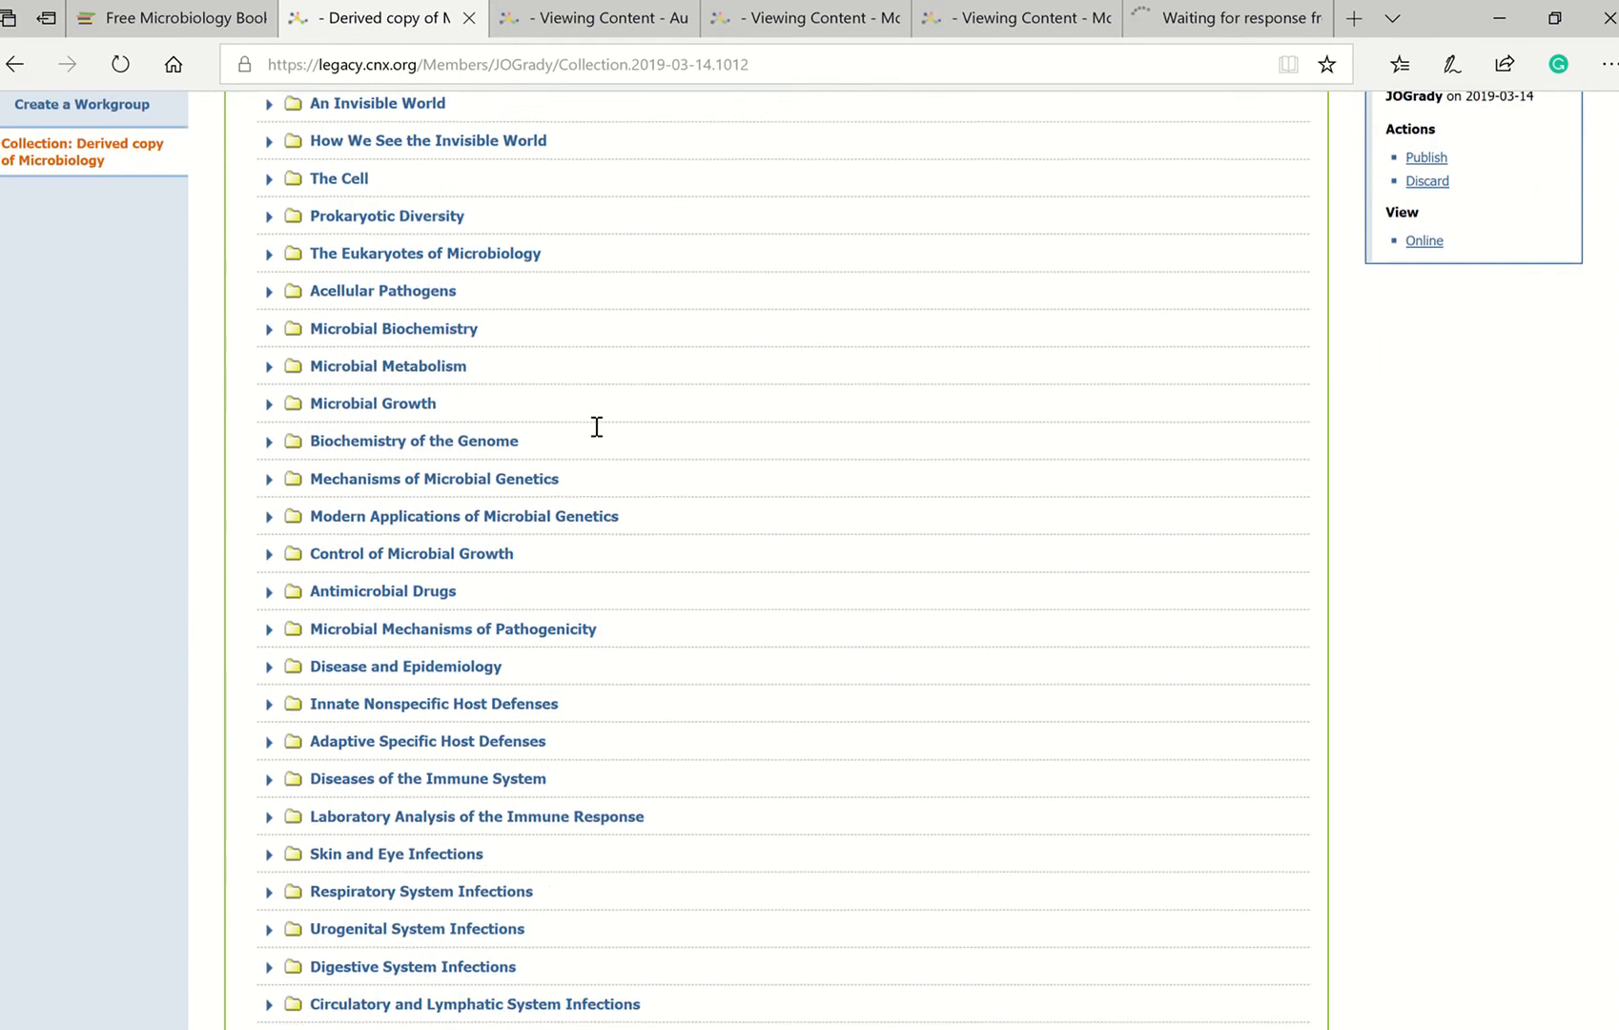
{"action": "scroll", "coordinate": [597, 426], "scroll_direction": "down", "scroll_amount": 5}
{"action": "scroll", "coordinate": [597, 427], "scroll_direction": "up", "scroll_amount": 4}
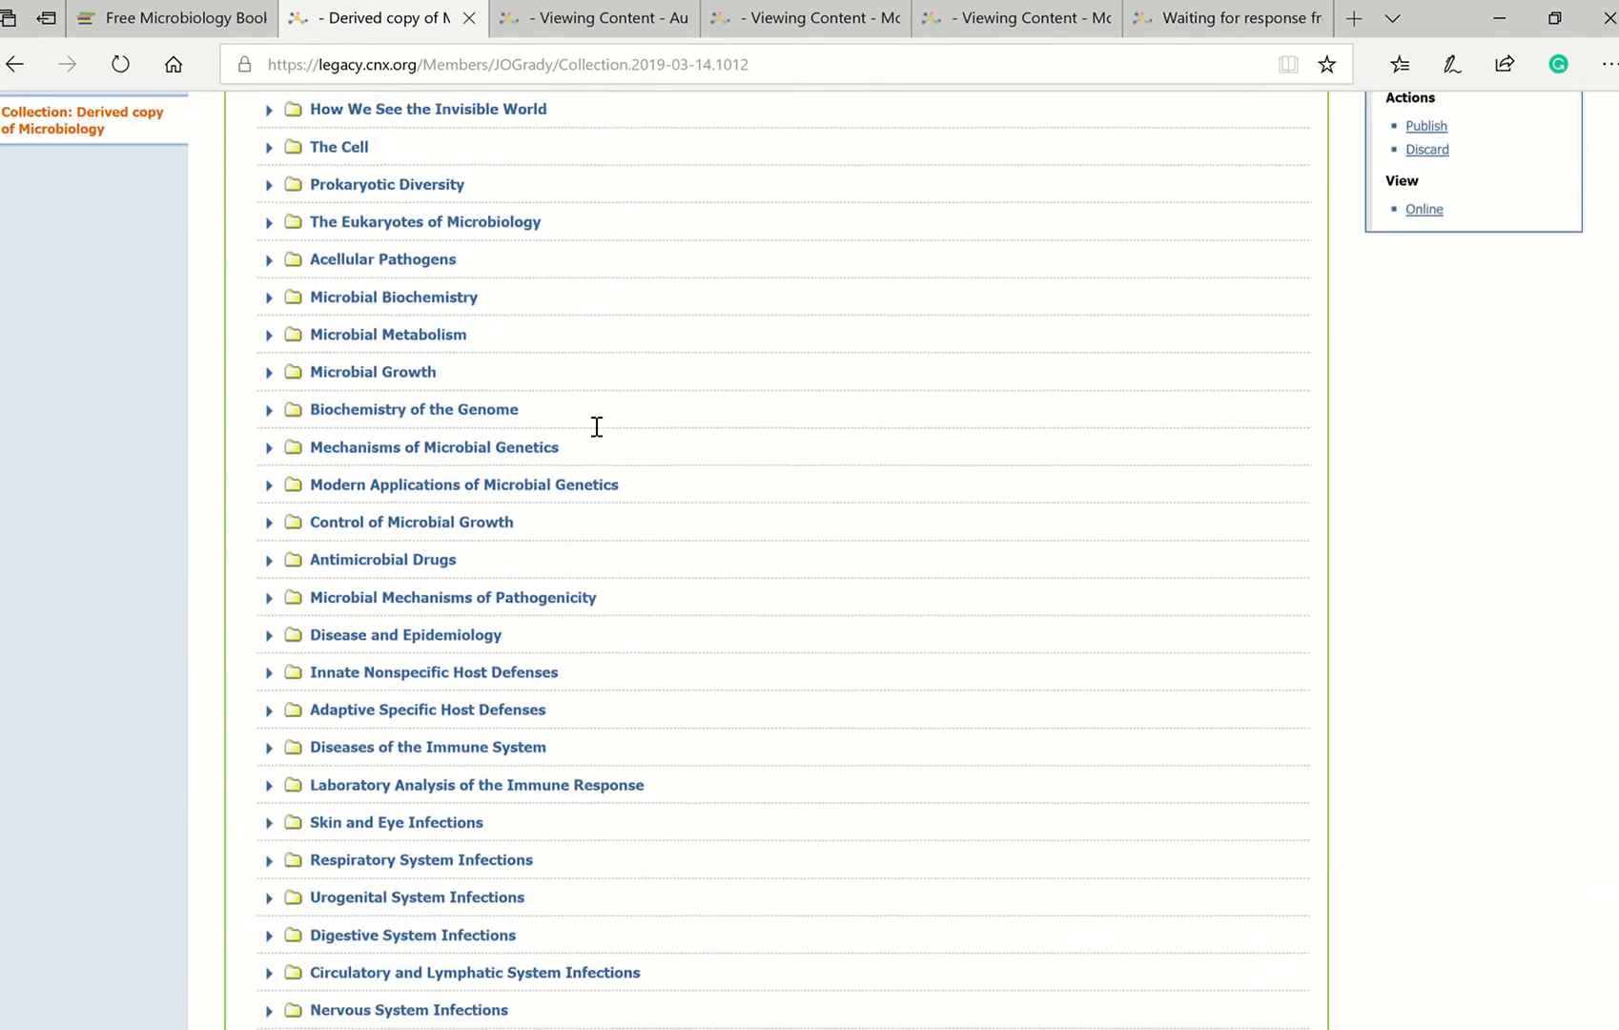
{"action": "scroll", "coordinate": [596, 426], "scroll_direction": "up", "scroll_amount": 3}
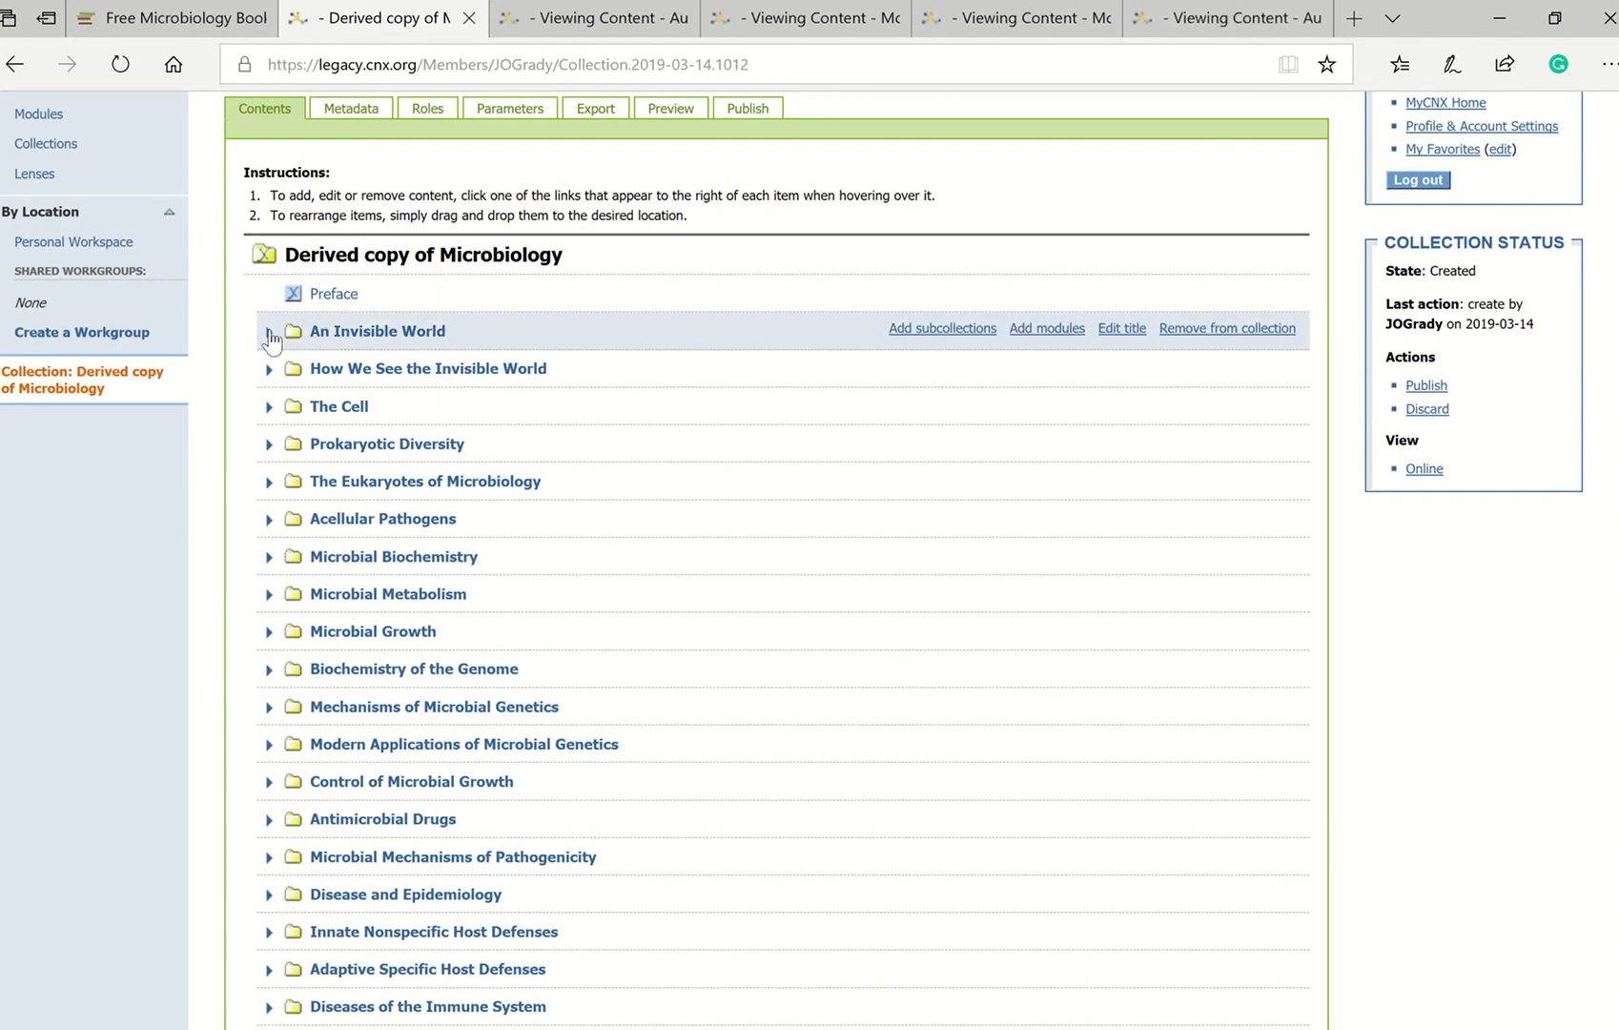
{"action": "left_click", "coordinate": [269, 332]}
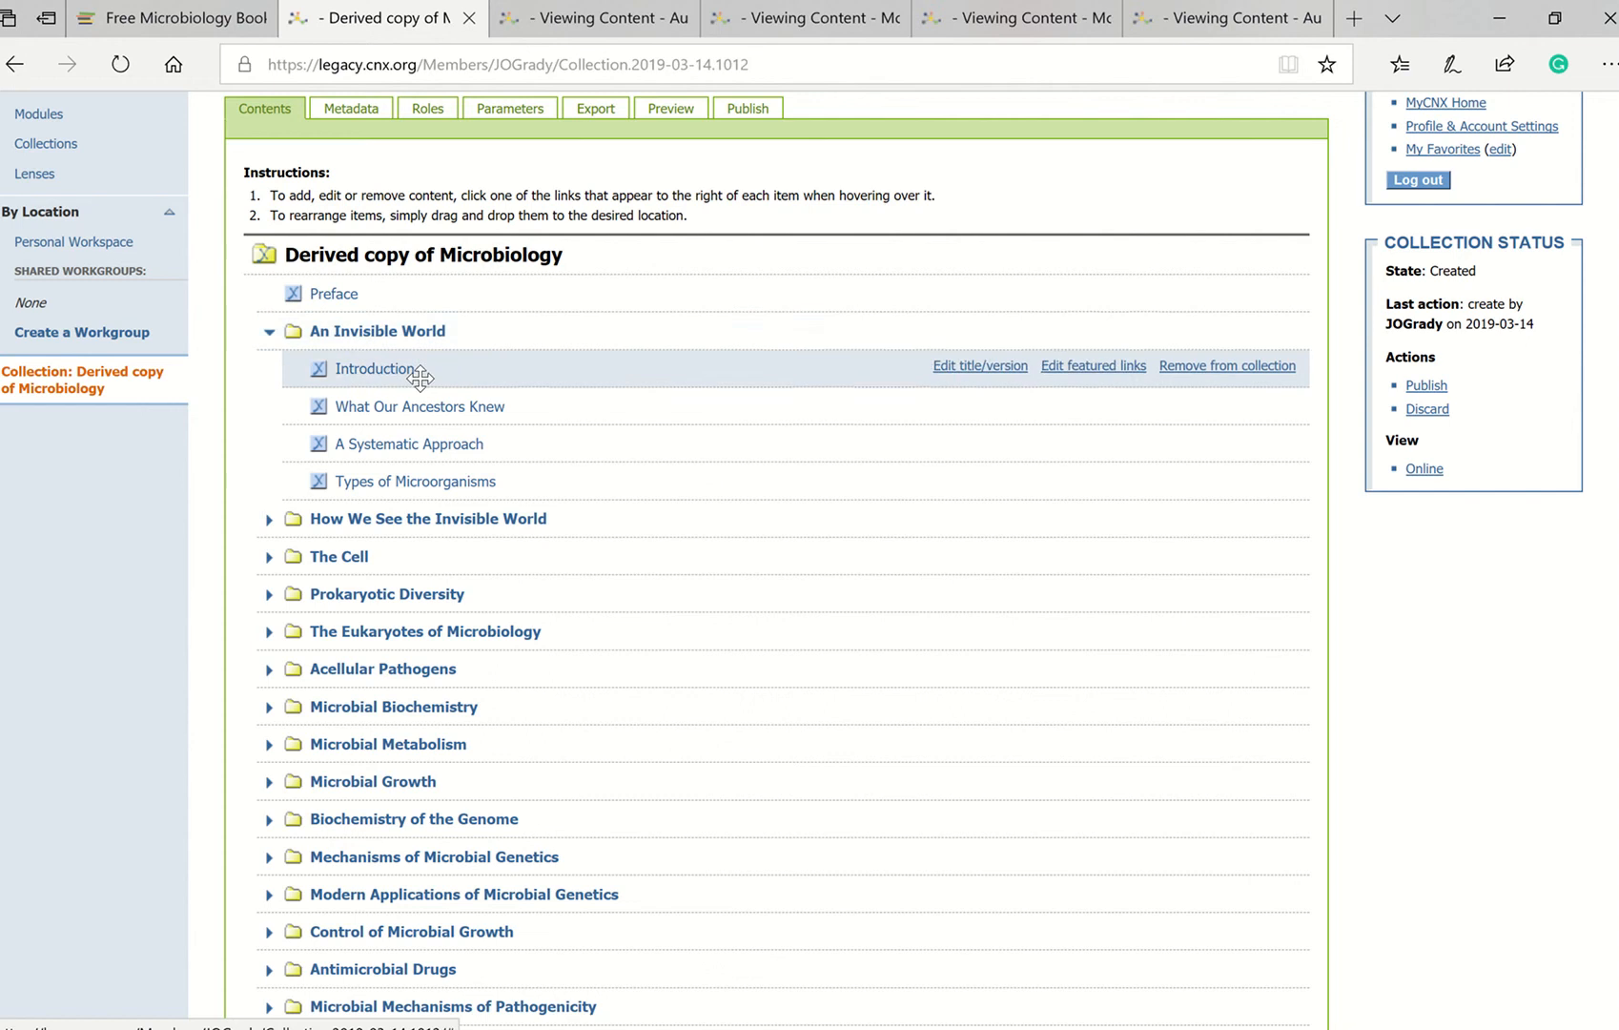
{"action": "left_click", "coordinate": [268, 334]}
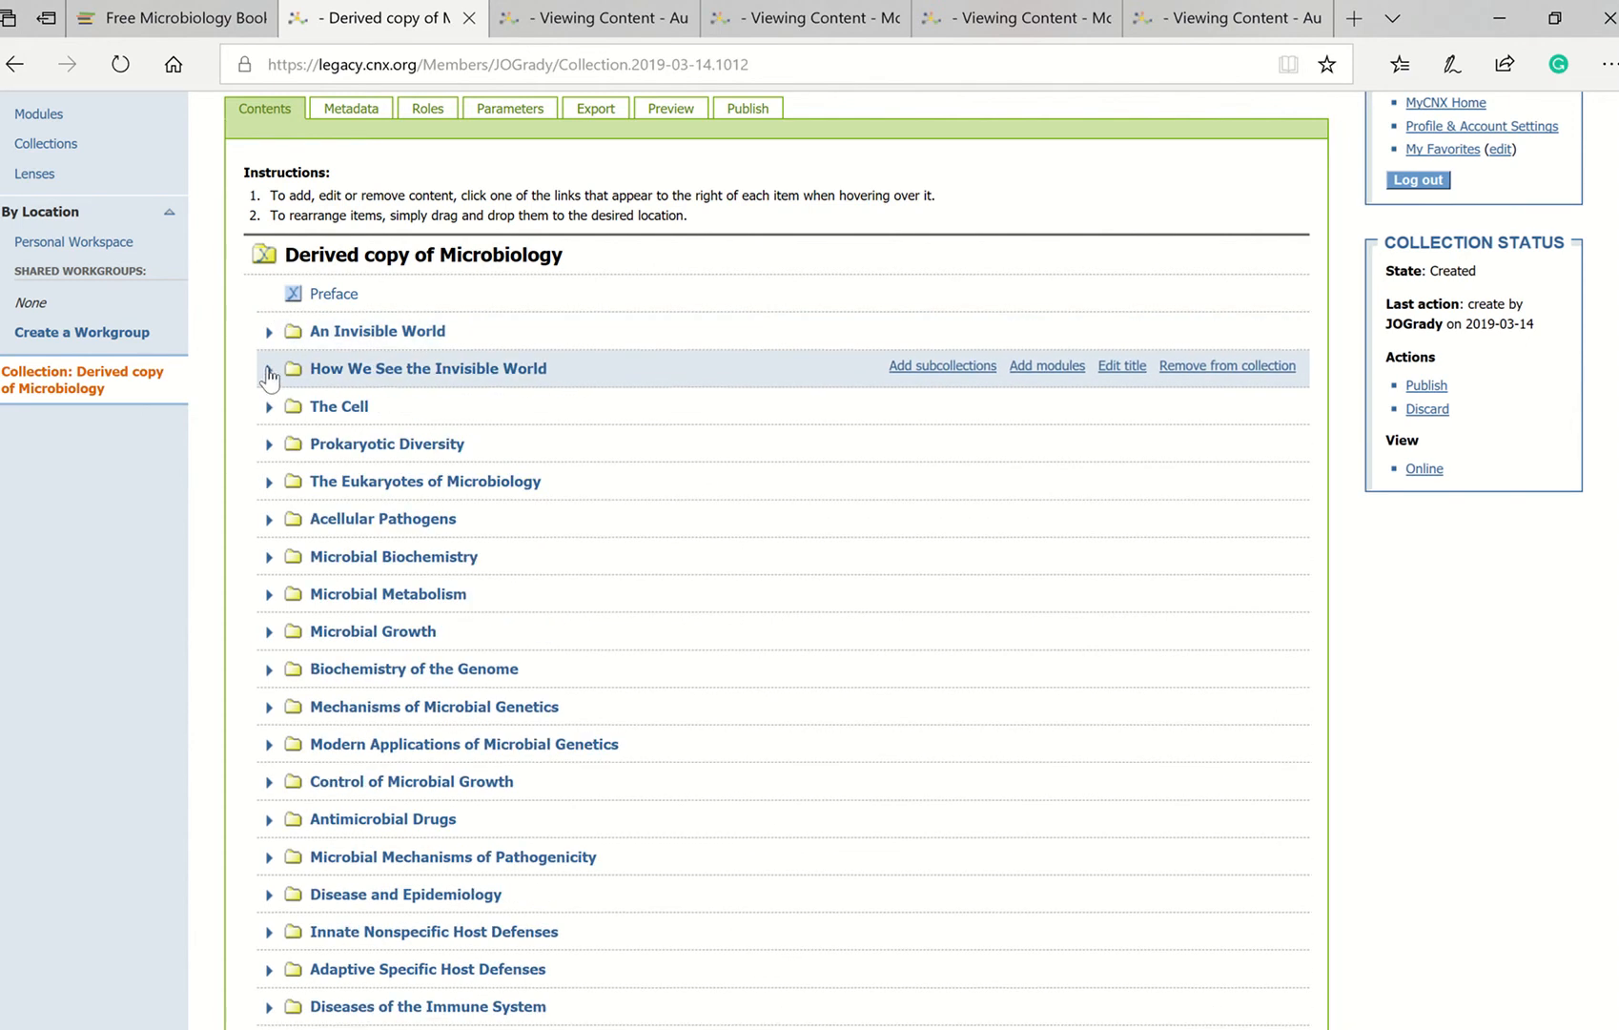
{"action": "left_click", "coordinate": [269, 372]}
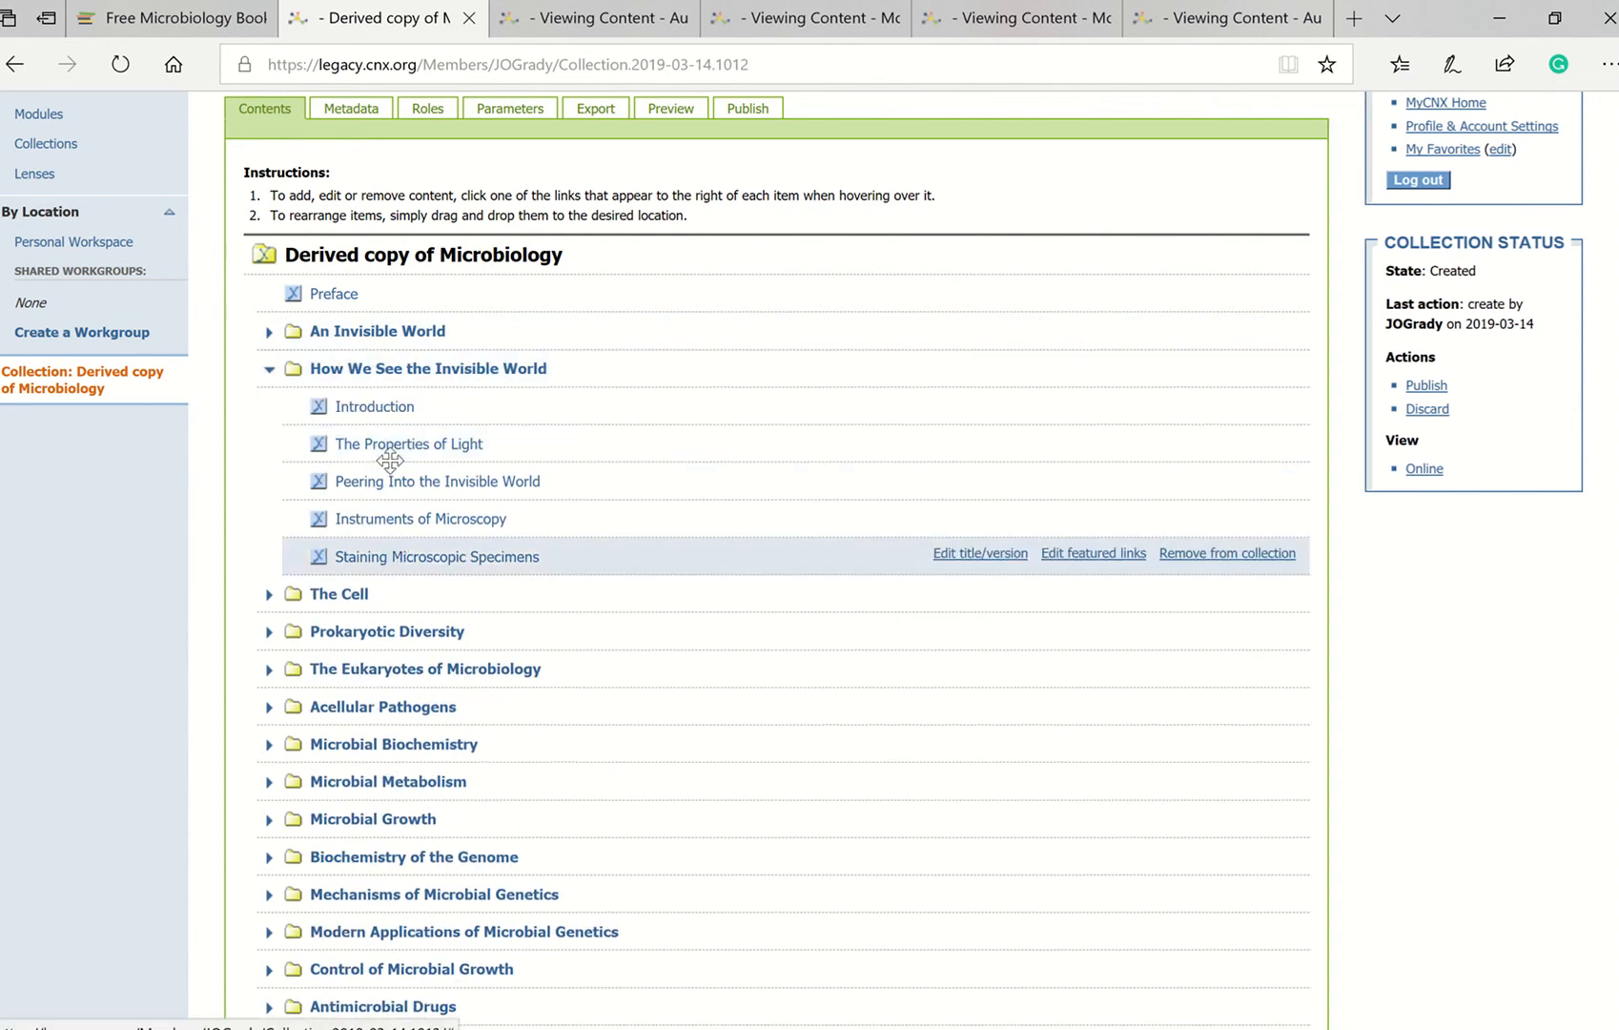
{"action": "left_click", "coordinate": [268, 375]}
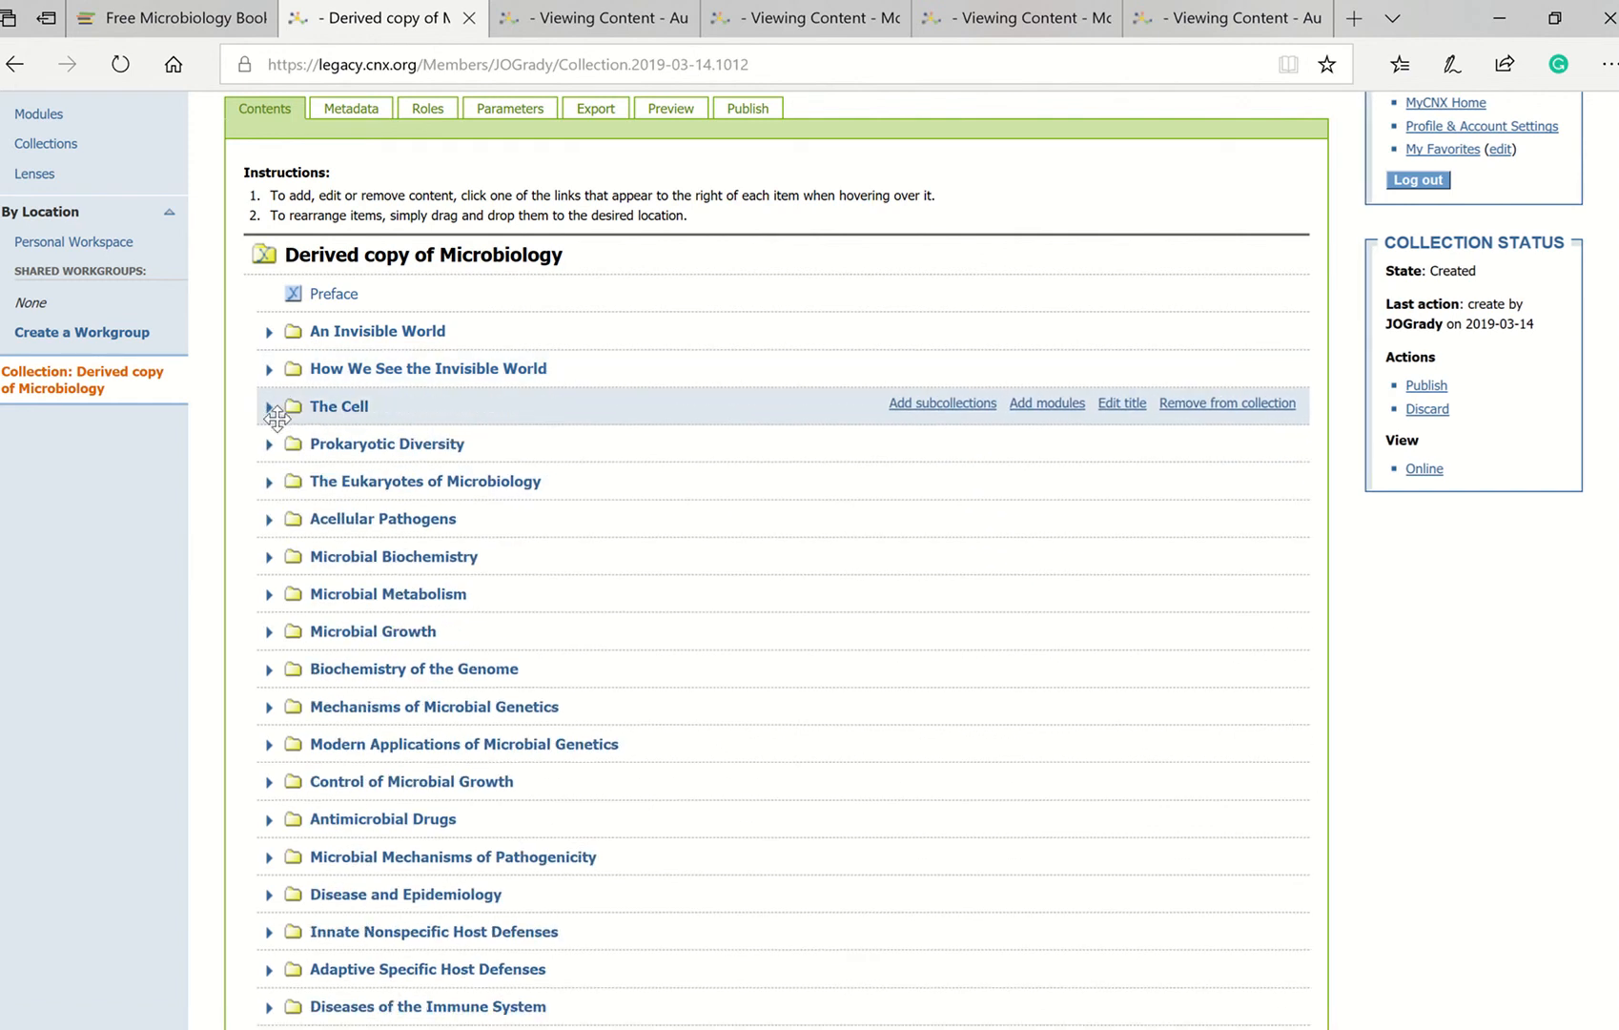
{"action": "left_click", "coordinate": [269, 444]}
{"action": "scroll", "coordinate": [362, 543], "scroll_direction": "down", "scroll_amount": 3}
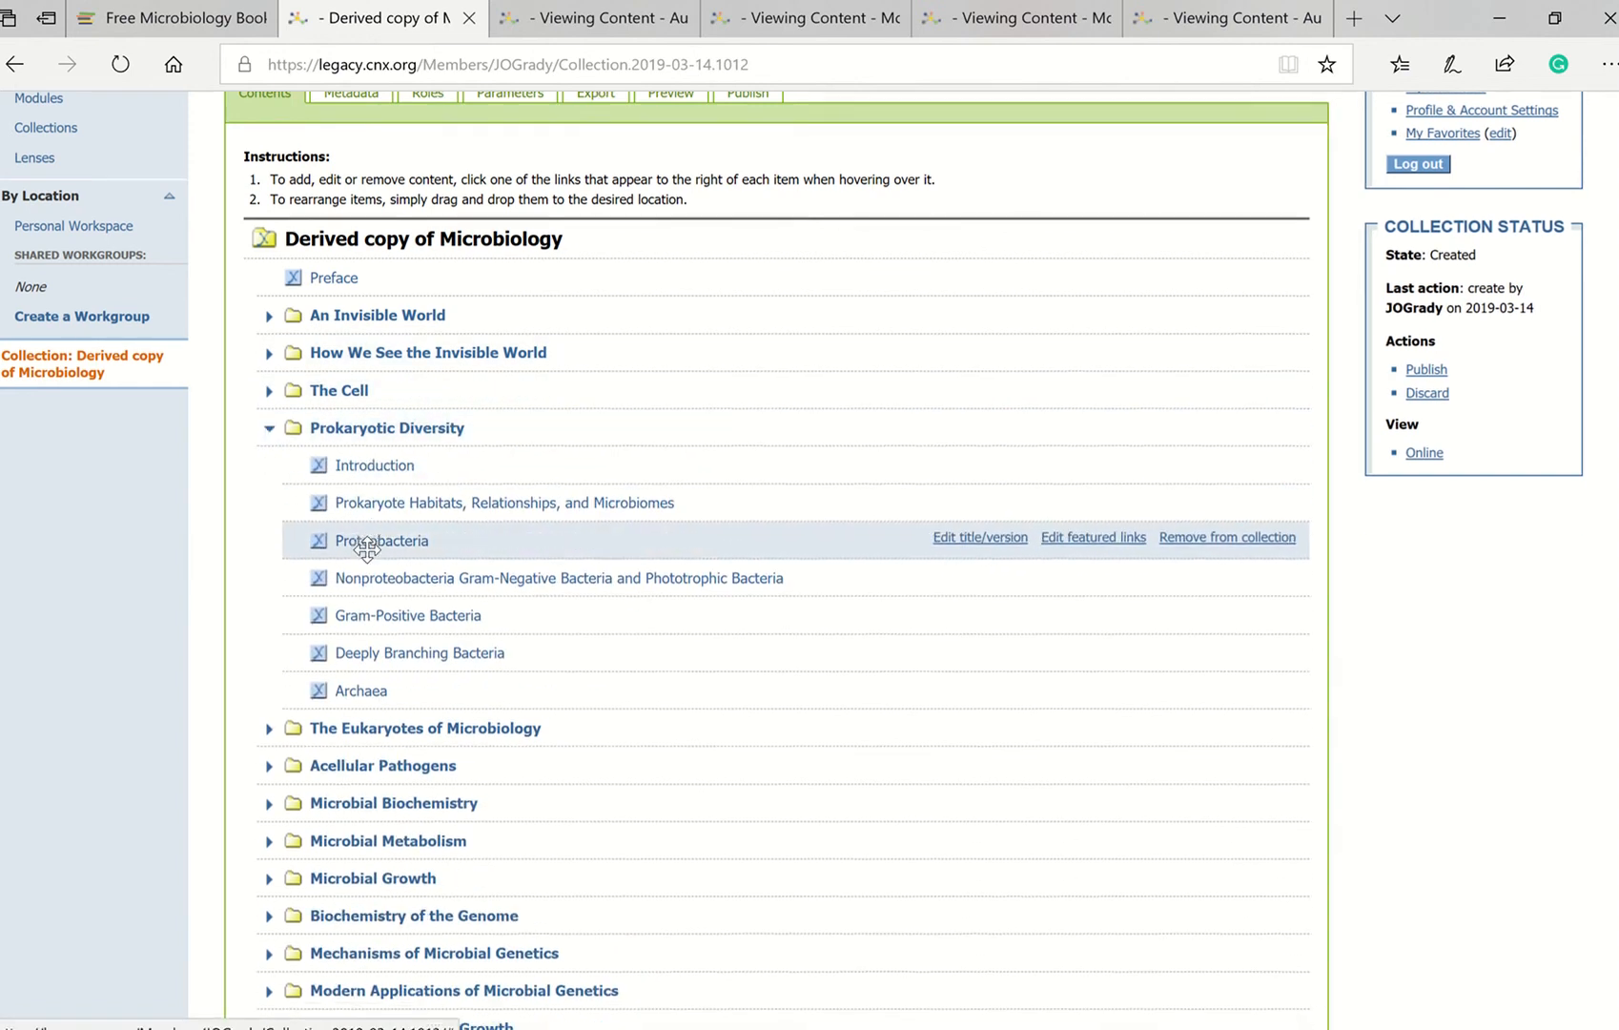
{"action": "scroll", "coordinate": [367, 550], "scroll_direction": "up", "scroll_amount": 2}
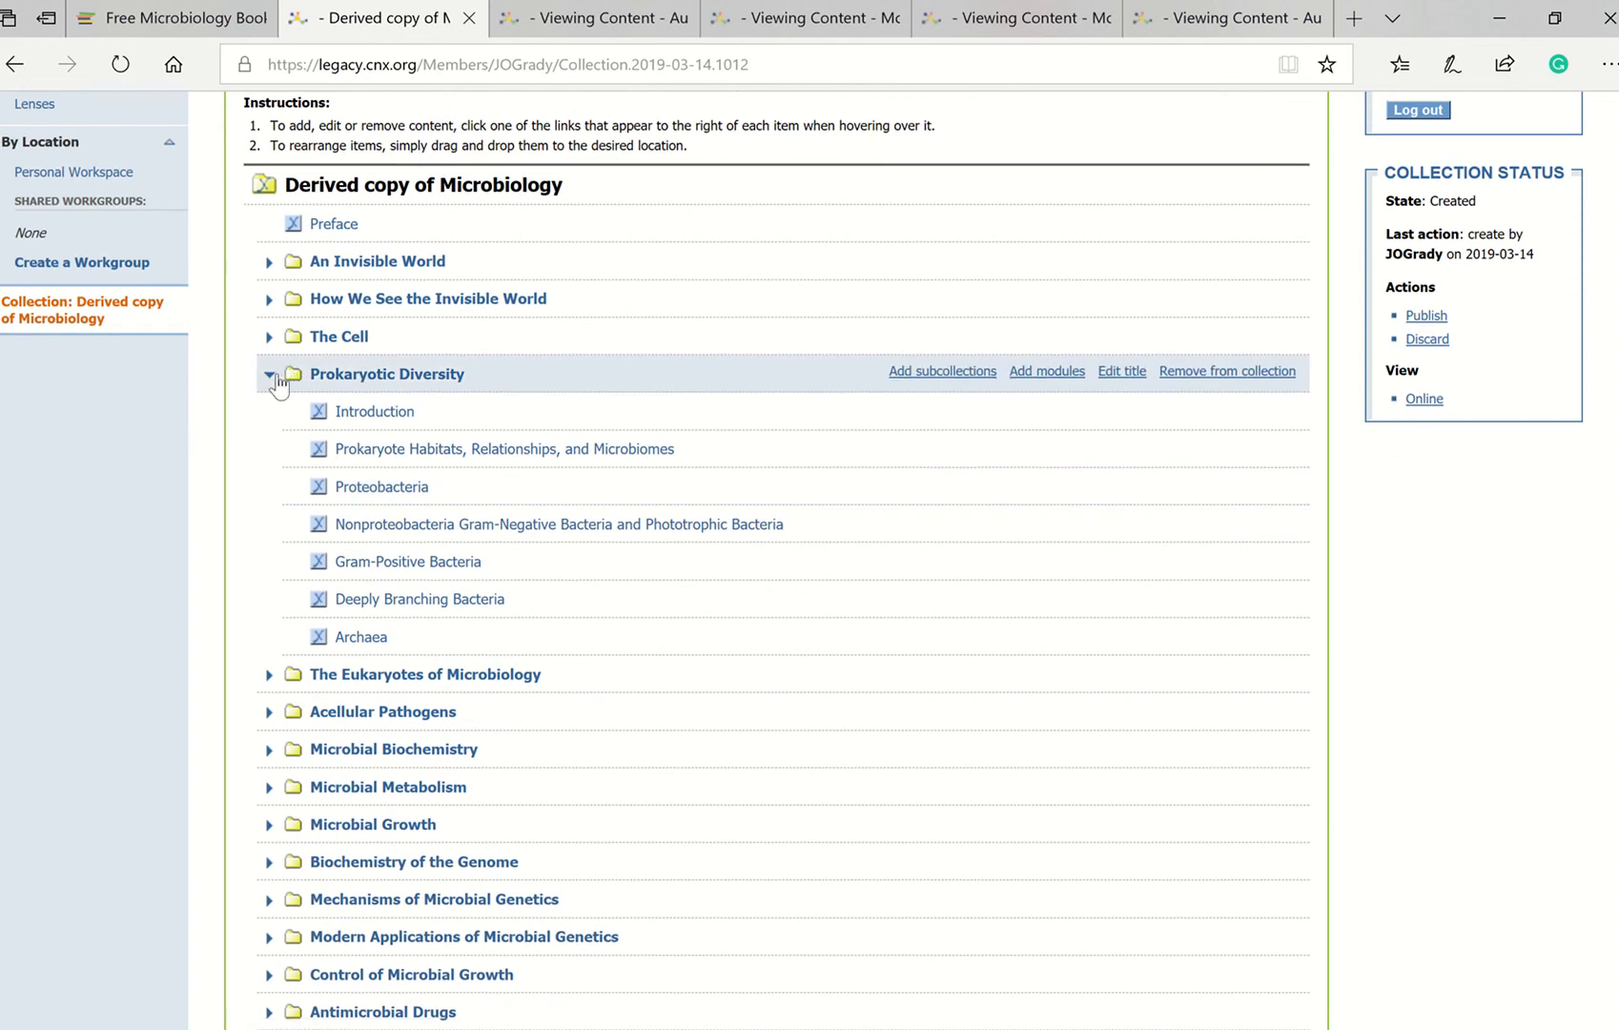
{"action": "left_click", "coordinate": [268, 372]}
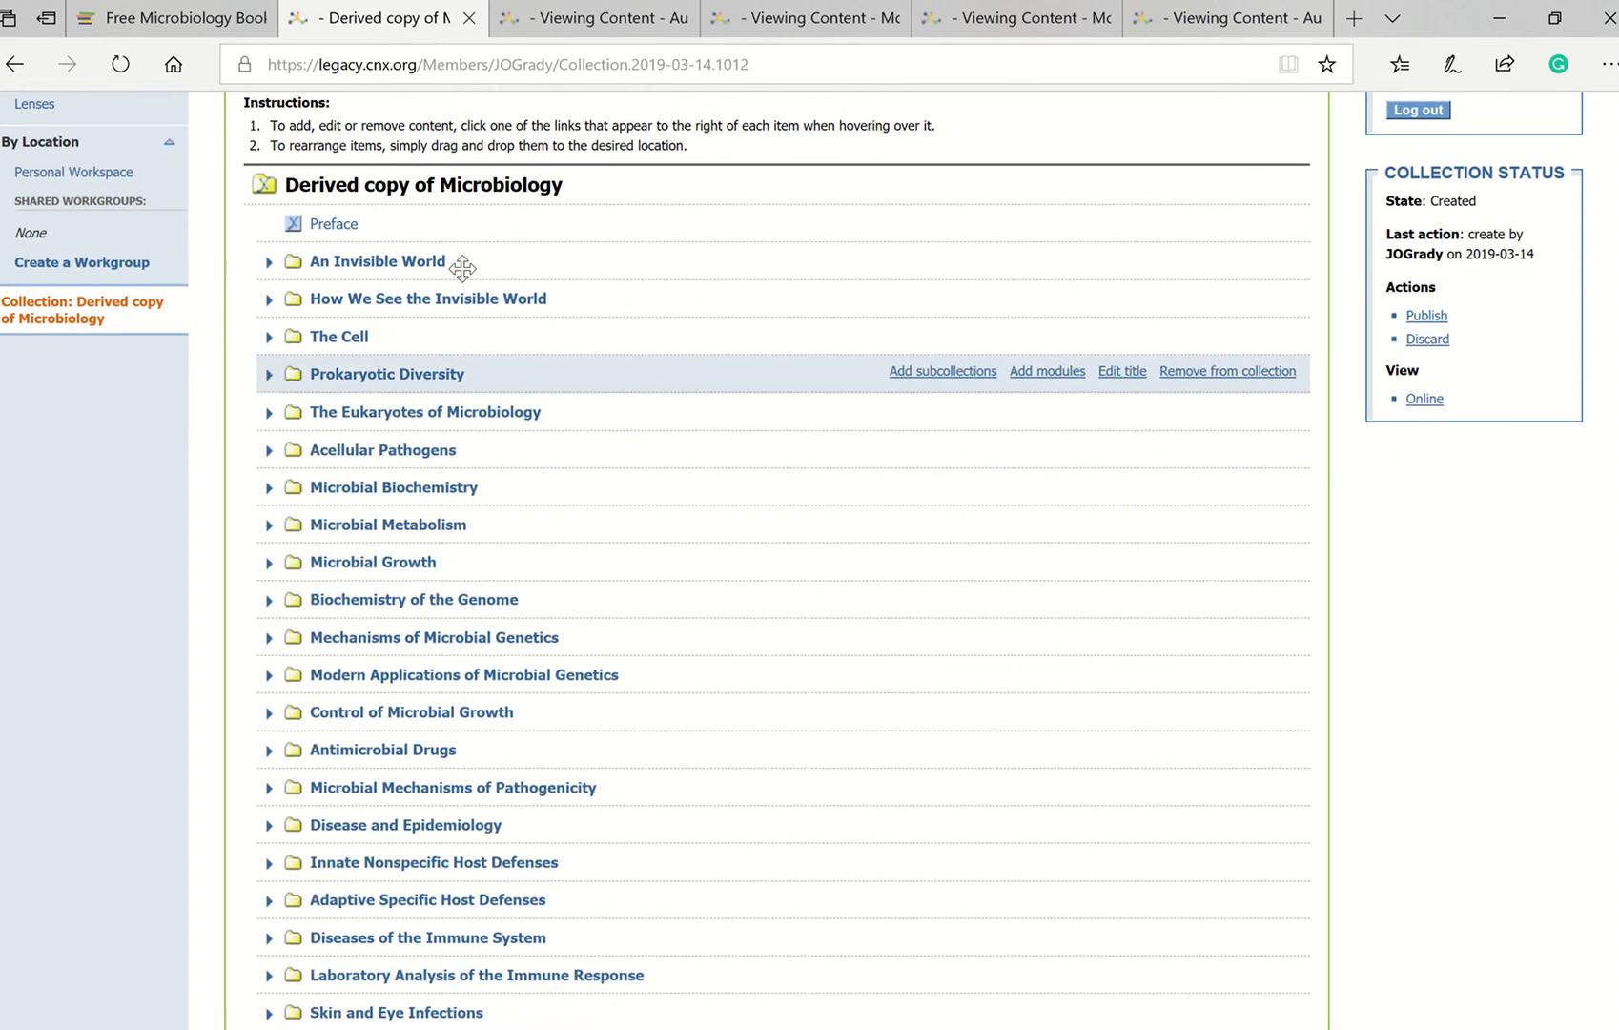
{"action": "mouse_move", "coordinate": [700, 11]}
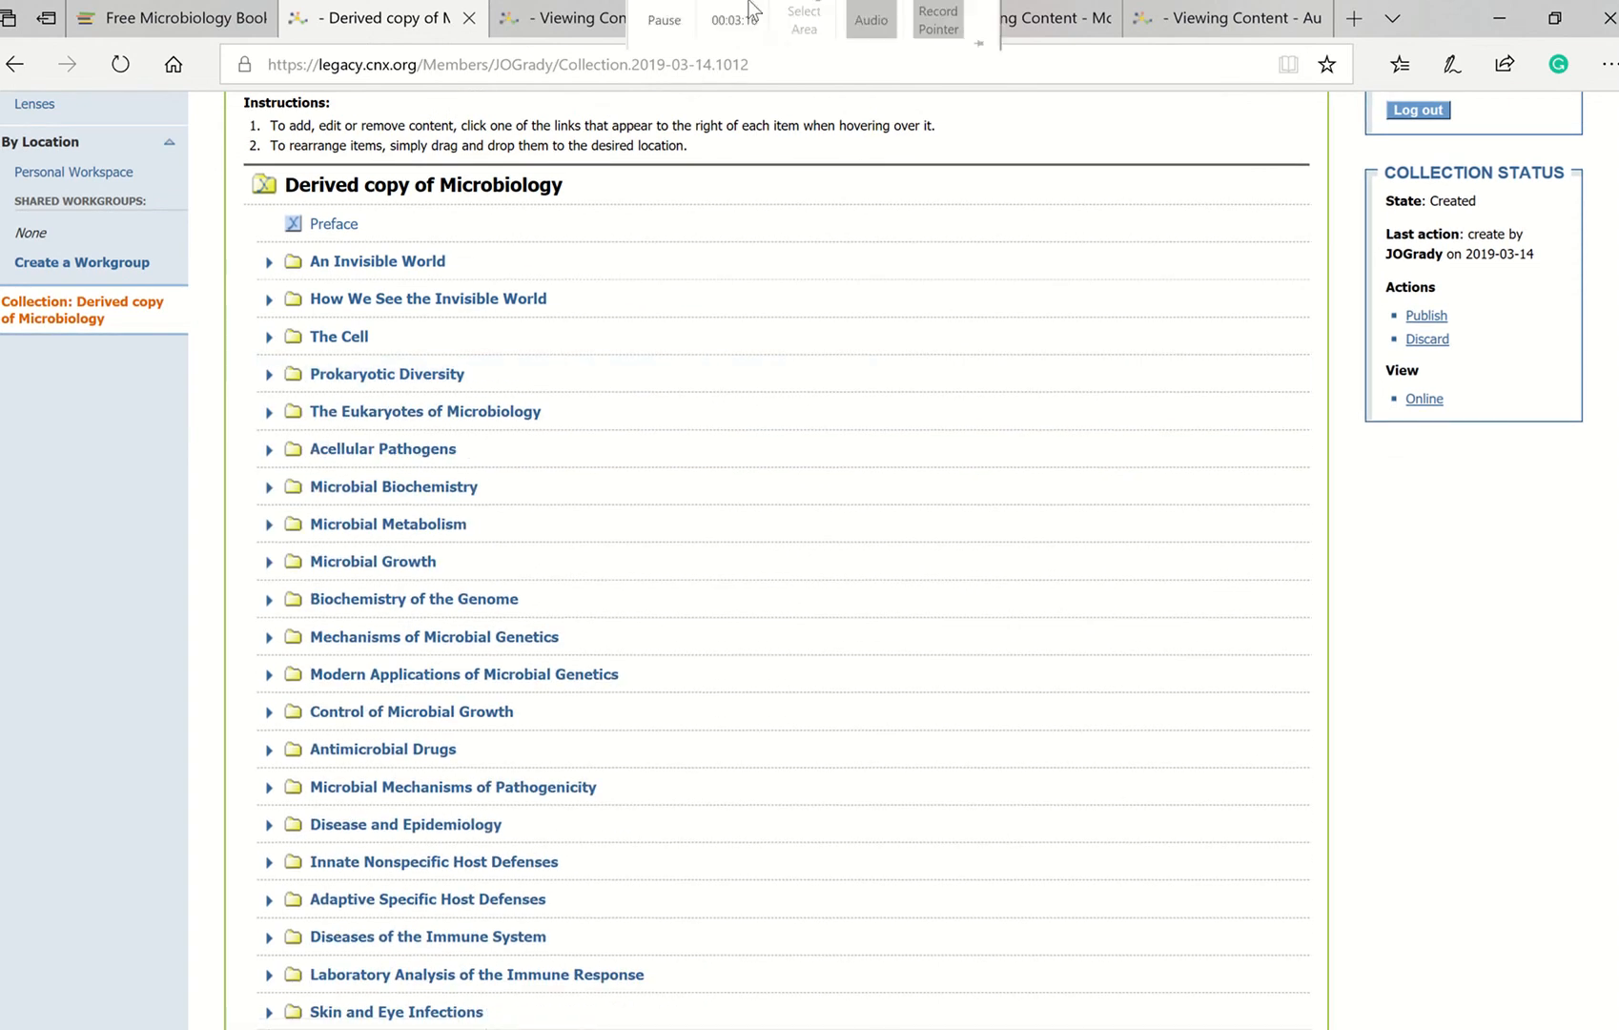
{"action": "left_click", "coordinate": [668, 34]}
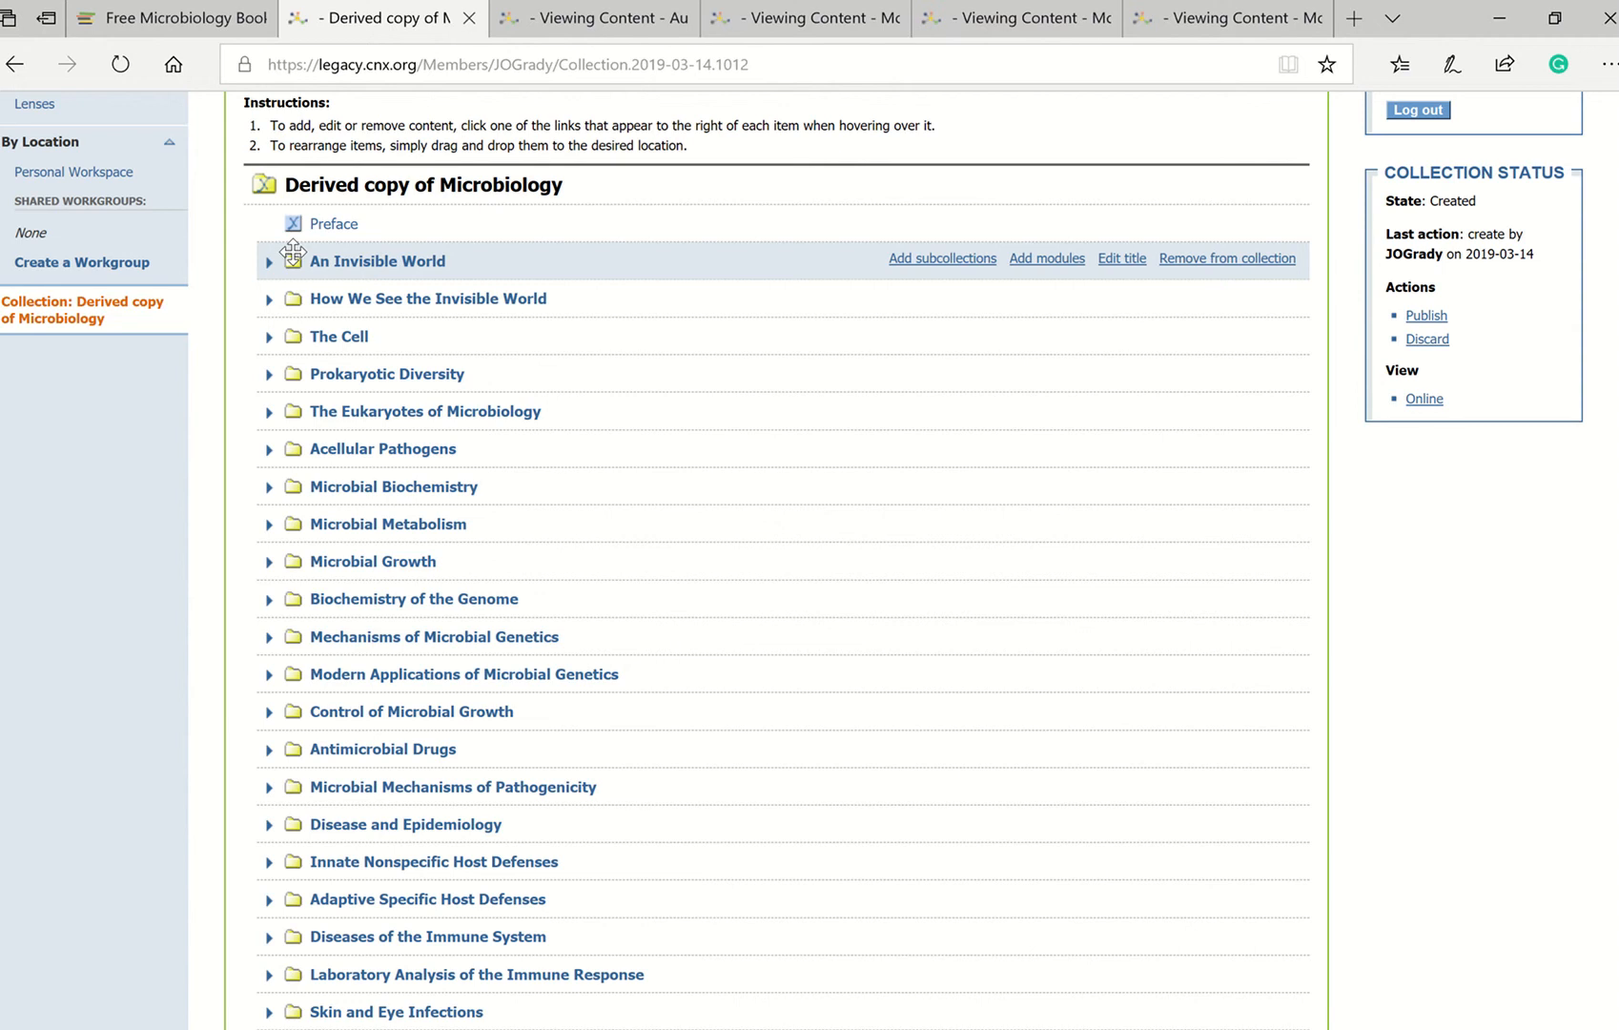
Move the An Invisible World chapter below How We See the Invisible World and its Types of Microorganisms module above A Systematic Approach
{"action": "left_click_drag", "start_coordinate": [293, 252], "coordinate": [290, 314]}
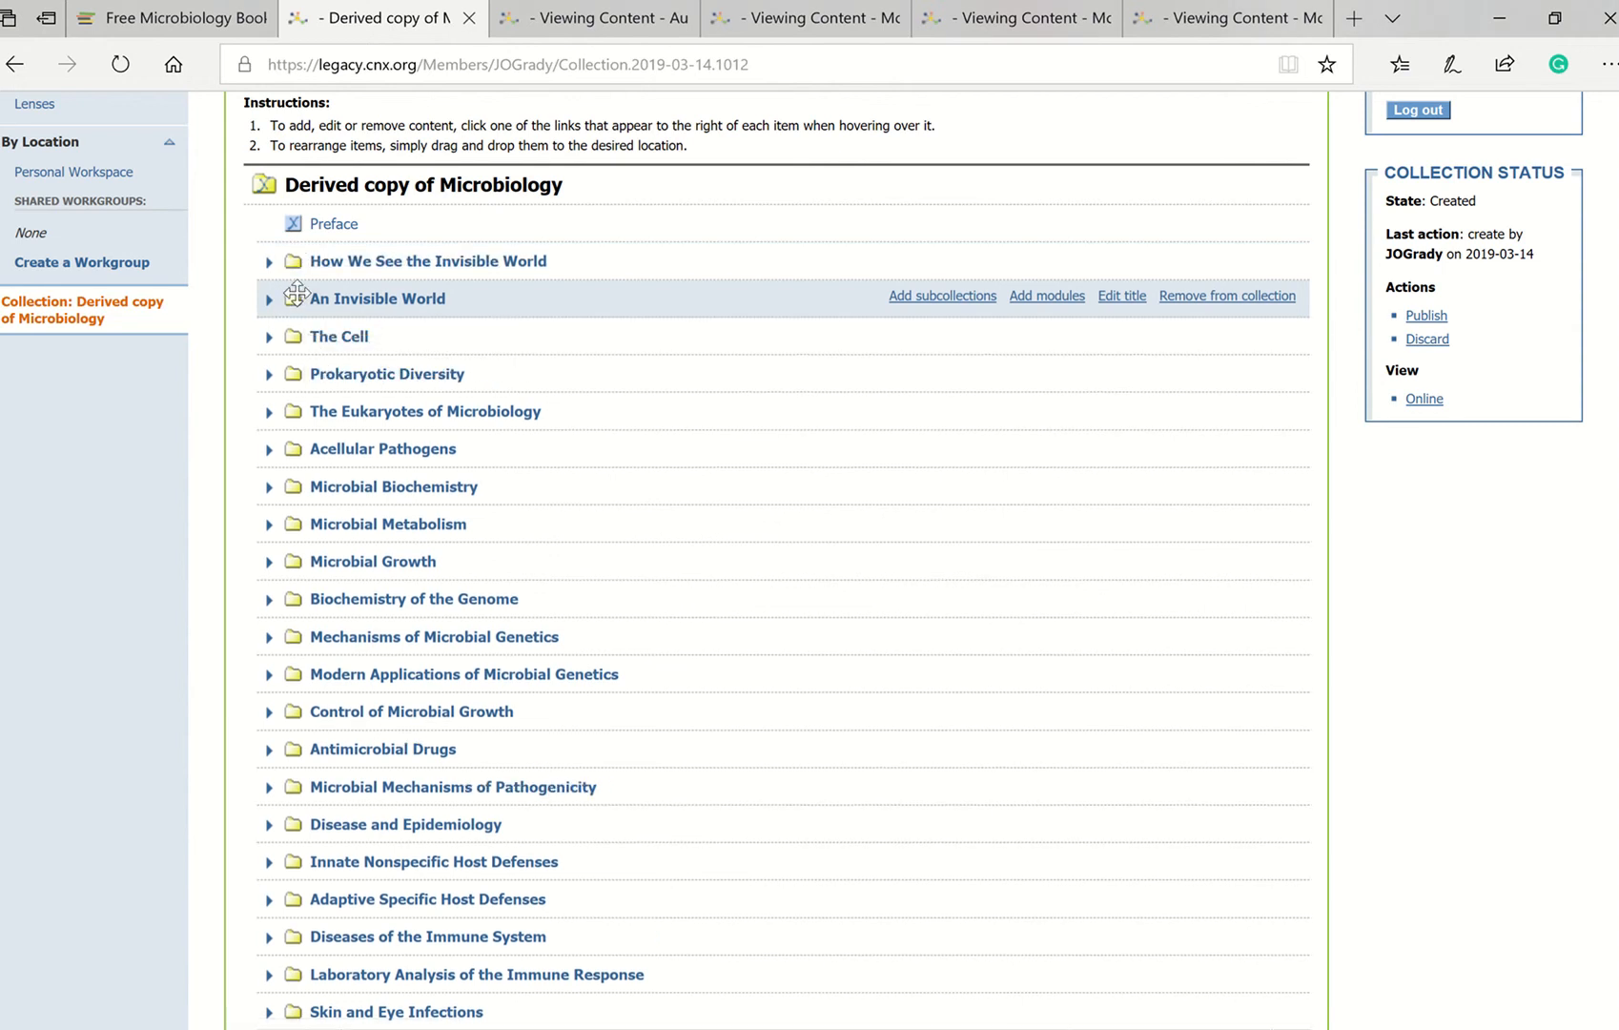
{"action": "left_click", "coordinate": [269, 299]}
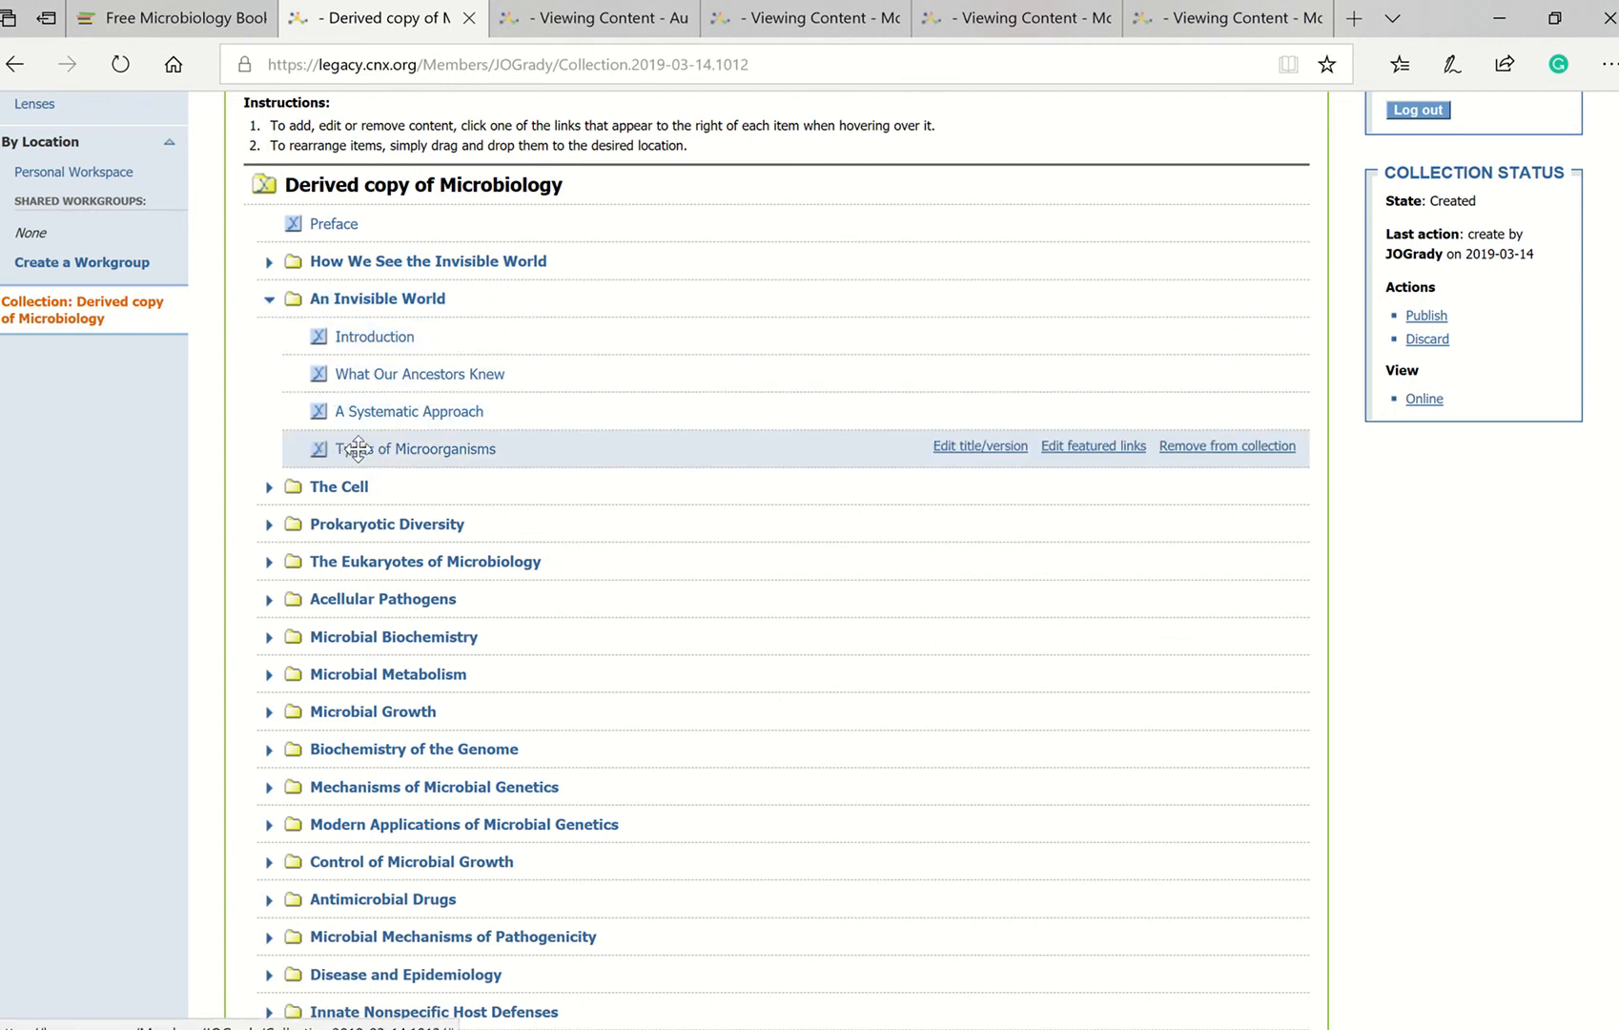
{"action": "left_click_drag", "start_coordinate": [357, 448], "coordinate": [347, 396]}
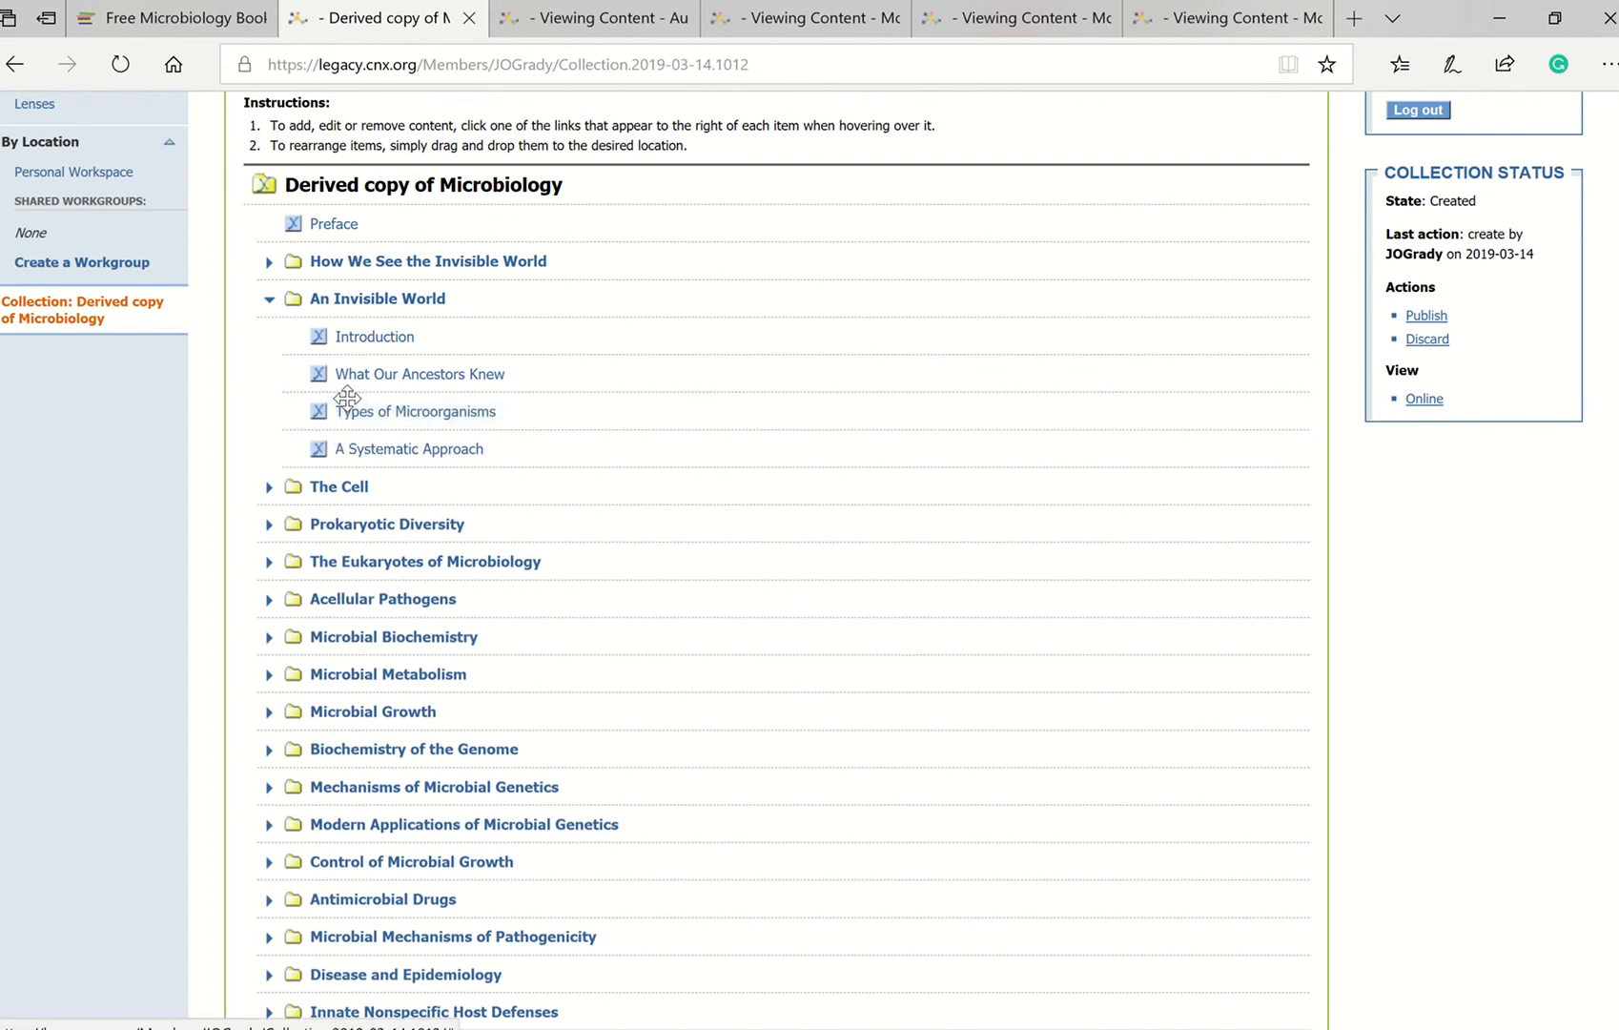
Give the Types of Microorganisms module the alternate title Microorganisms, then remove that module from the collection
{"action": "mouse_move", "coordinate": [763, 423]}
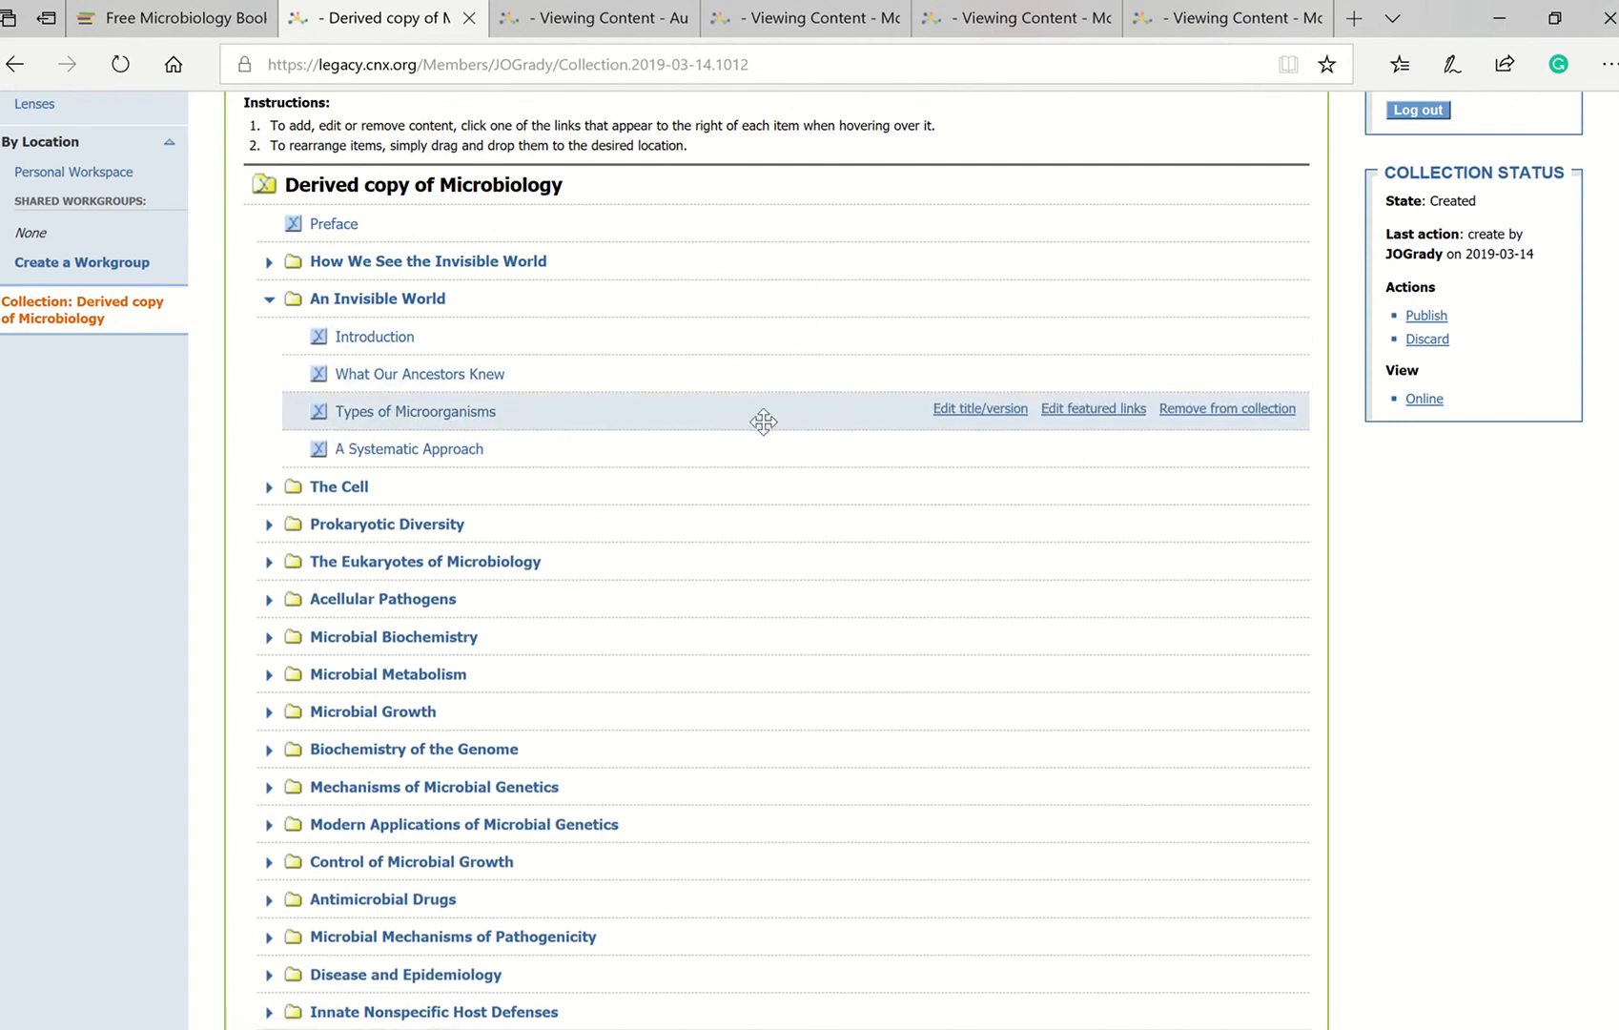
{"action": "left_click", "coordinate": [989, 416]}
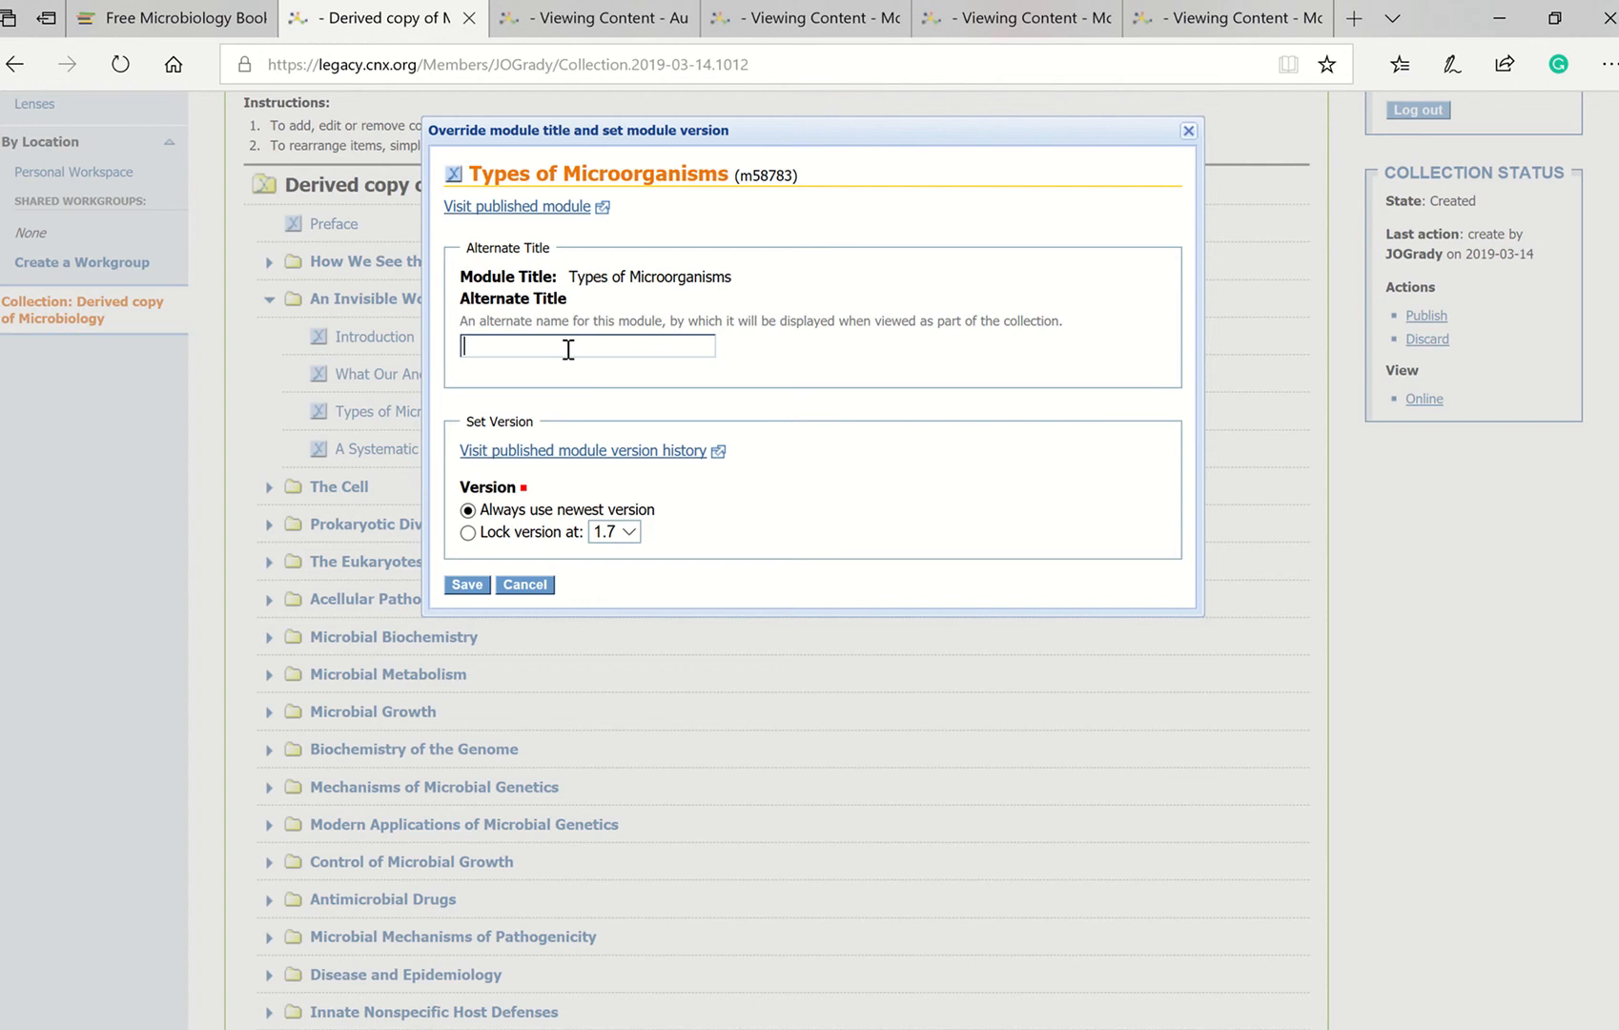
{"action": "type", "text": "Microorganisms"}
{"action": "left_click", "coordinate": [472, 583]}
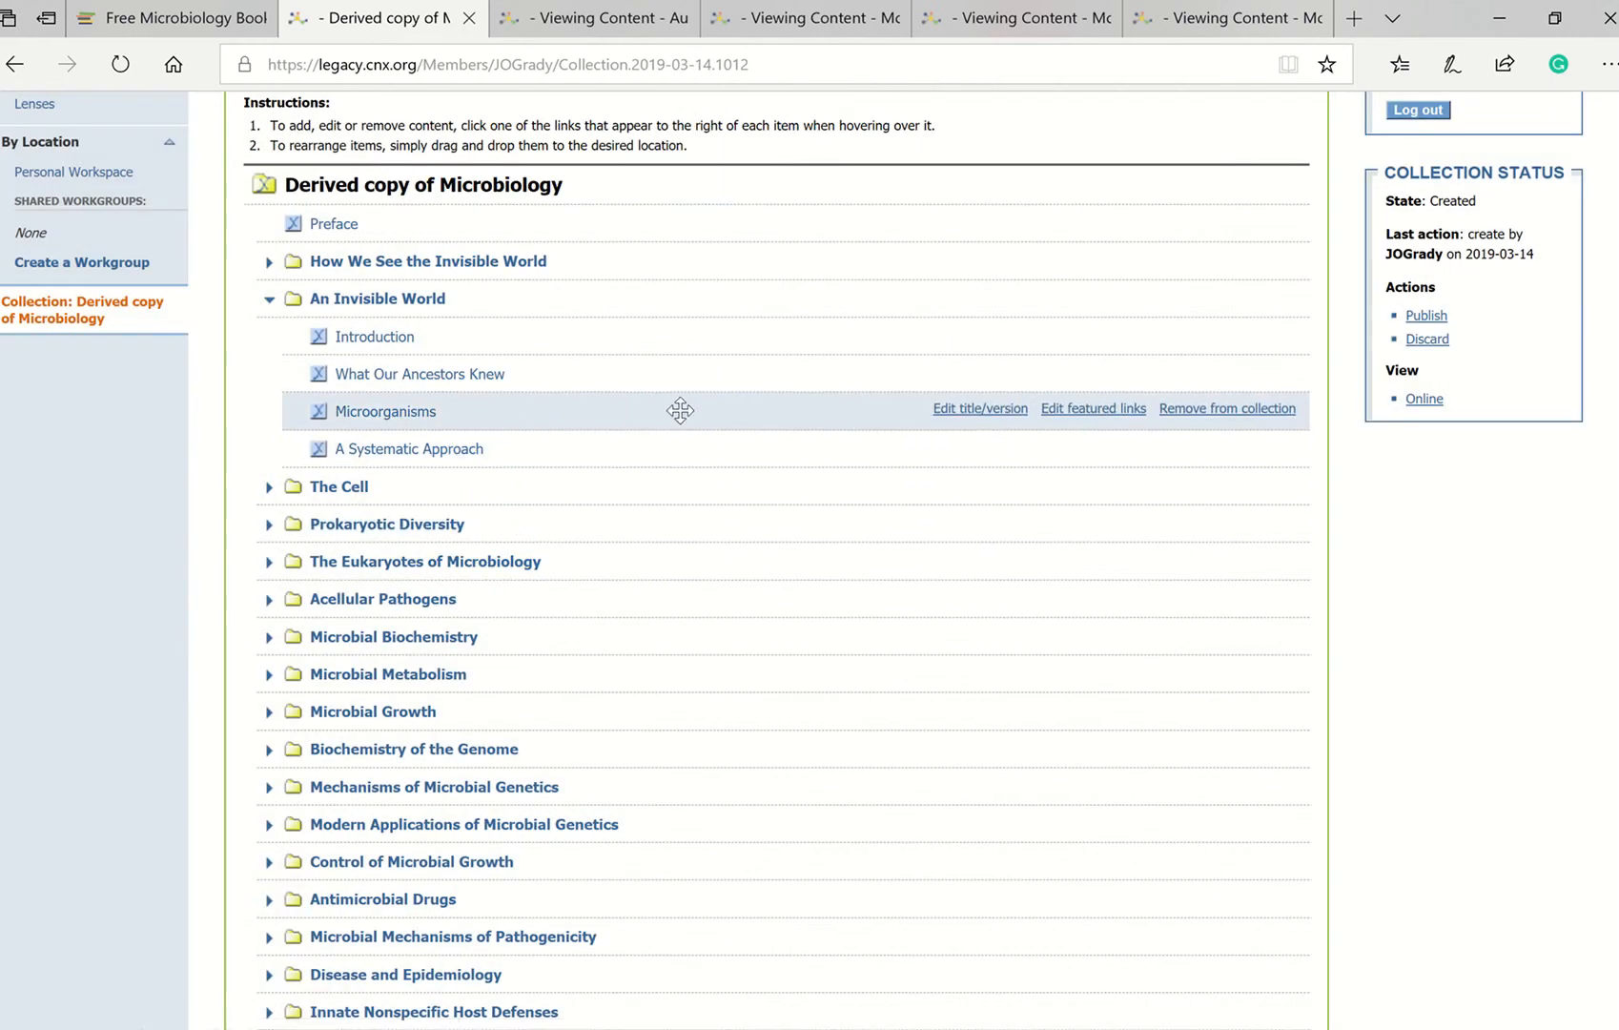
{"action": "left_click", "coordinate": [1229, 408]}
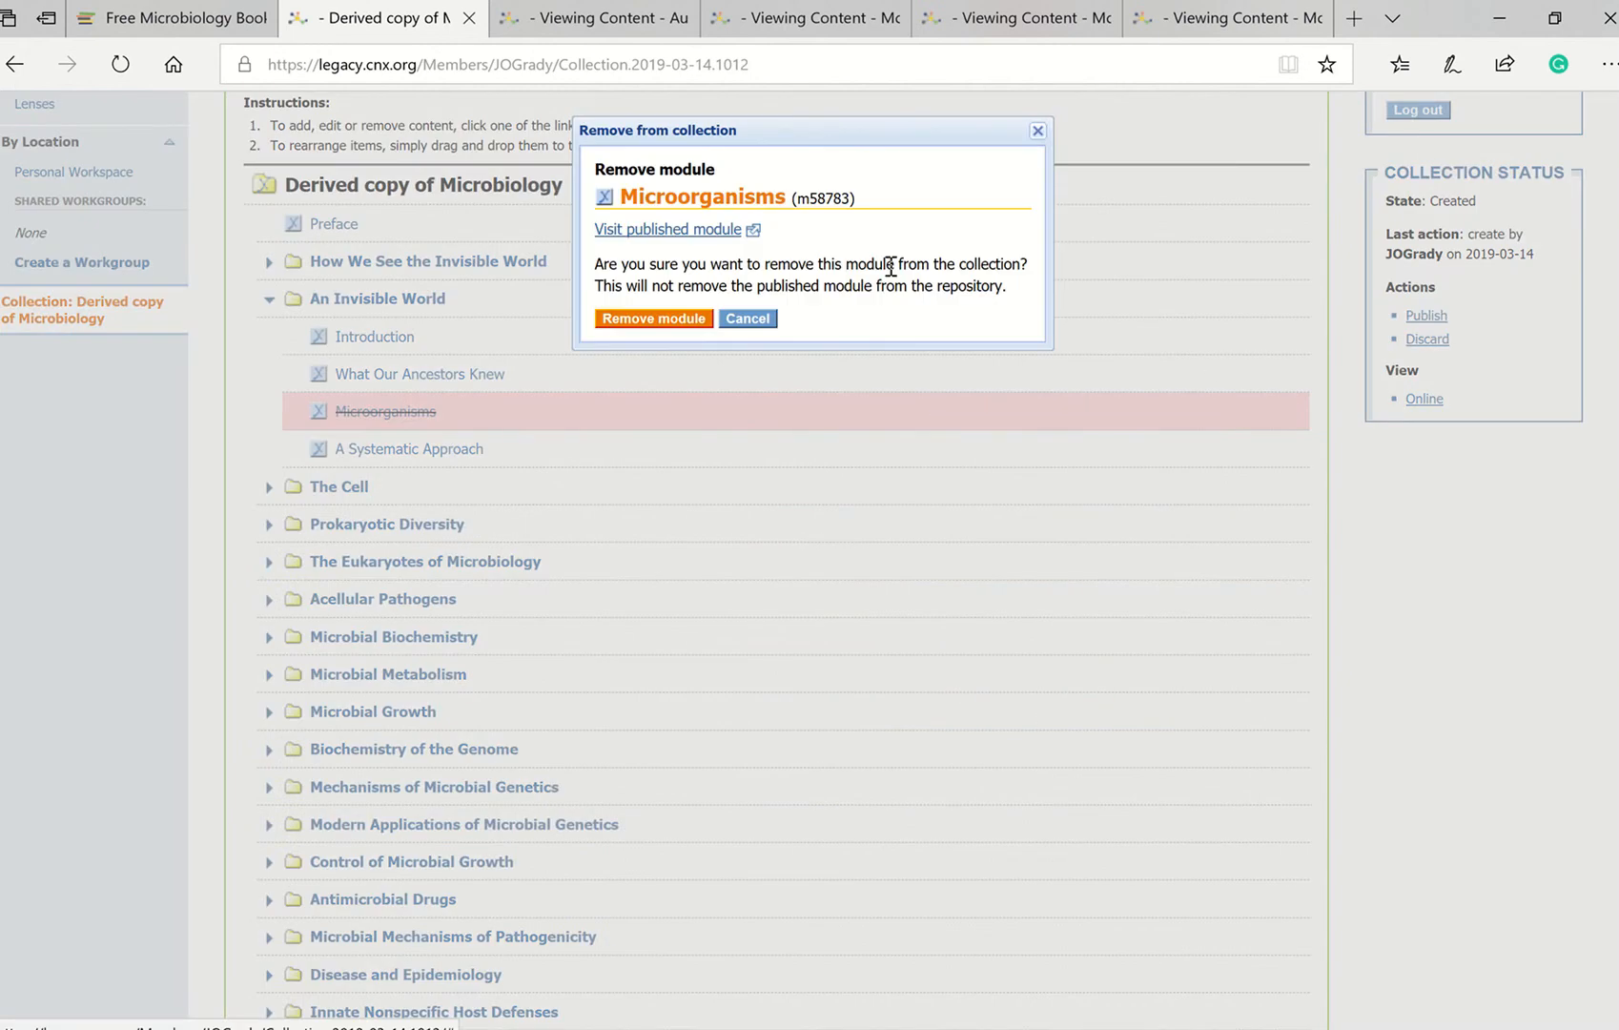
{"action": "left_click", "coordinate": [641, 320]}
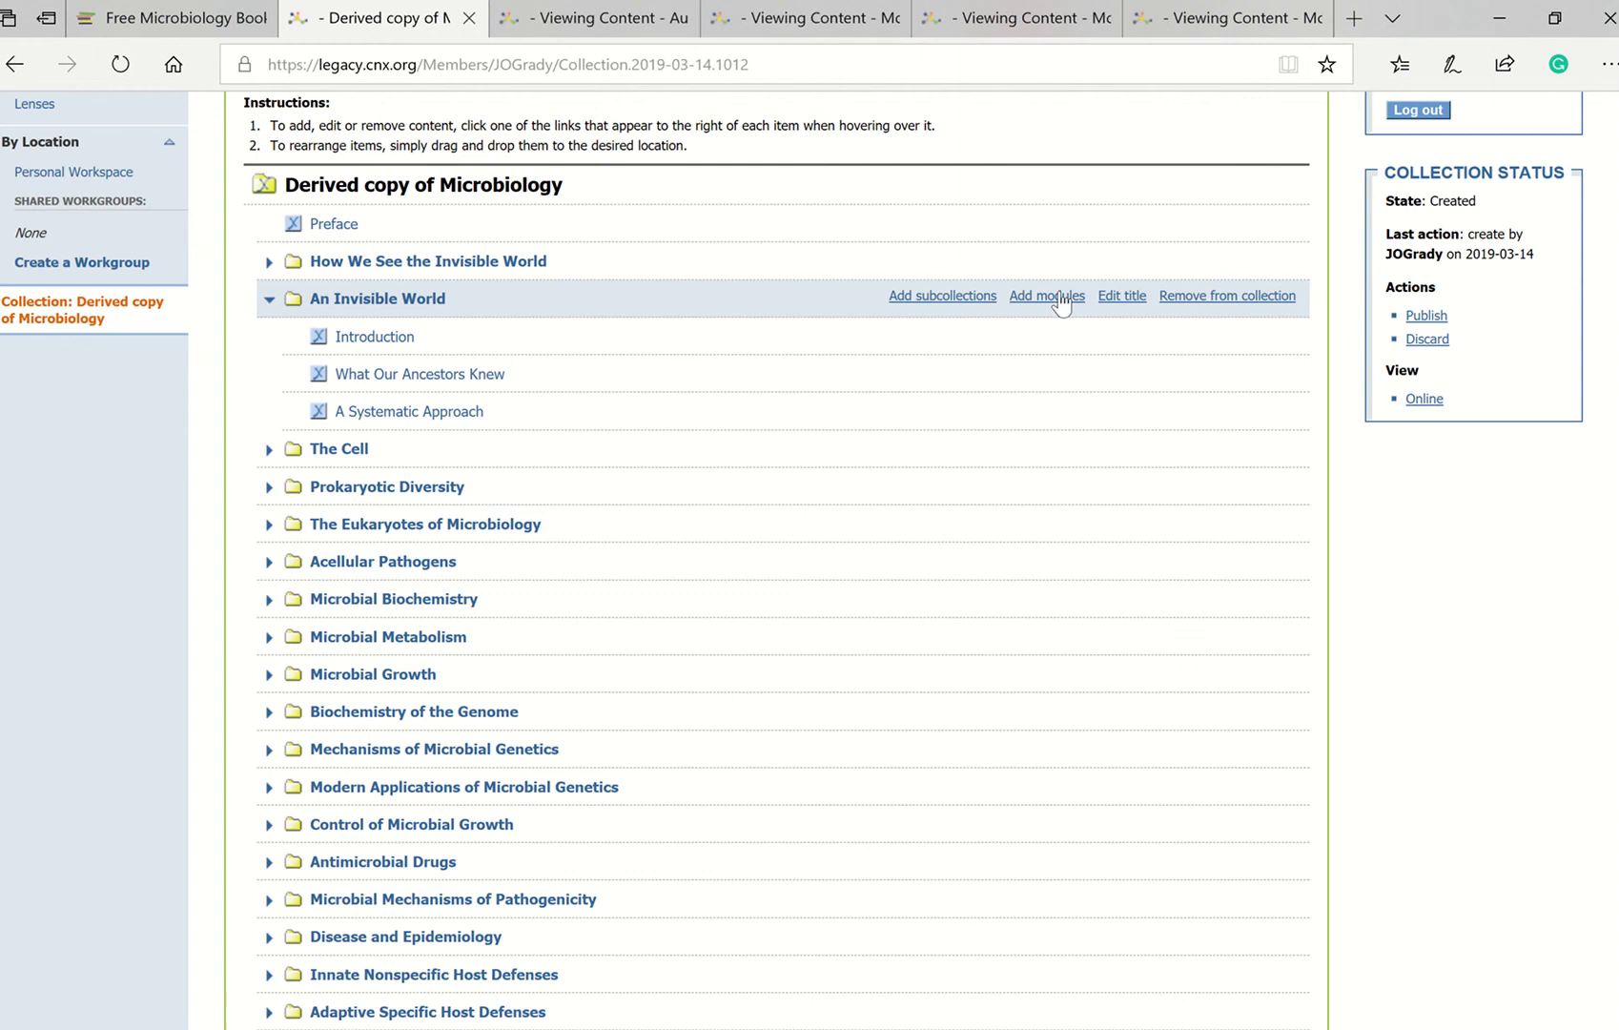
Add the Buffers module to the An Invisible World chapter by searching the Content Commons for its module ID, m71223
{"action": "left_click", "coordinate": [1047, 295]}
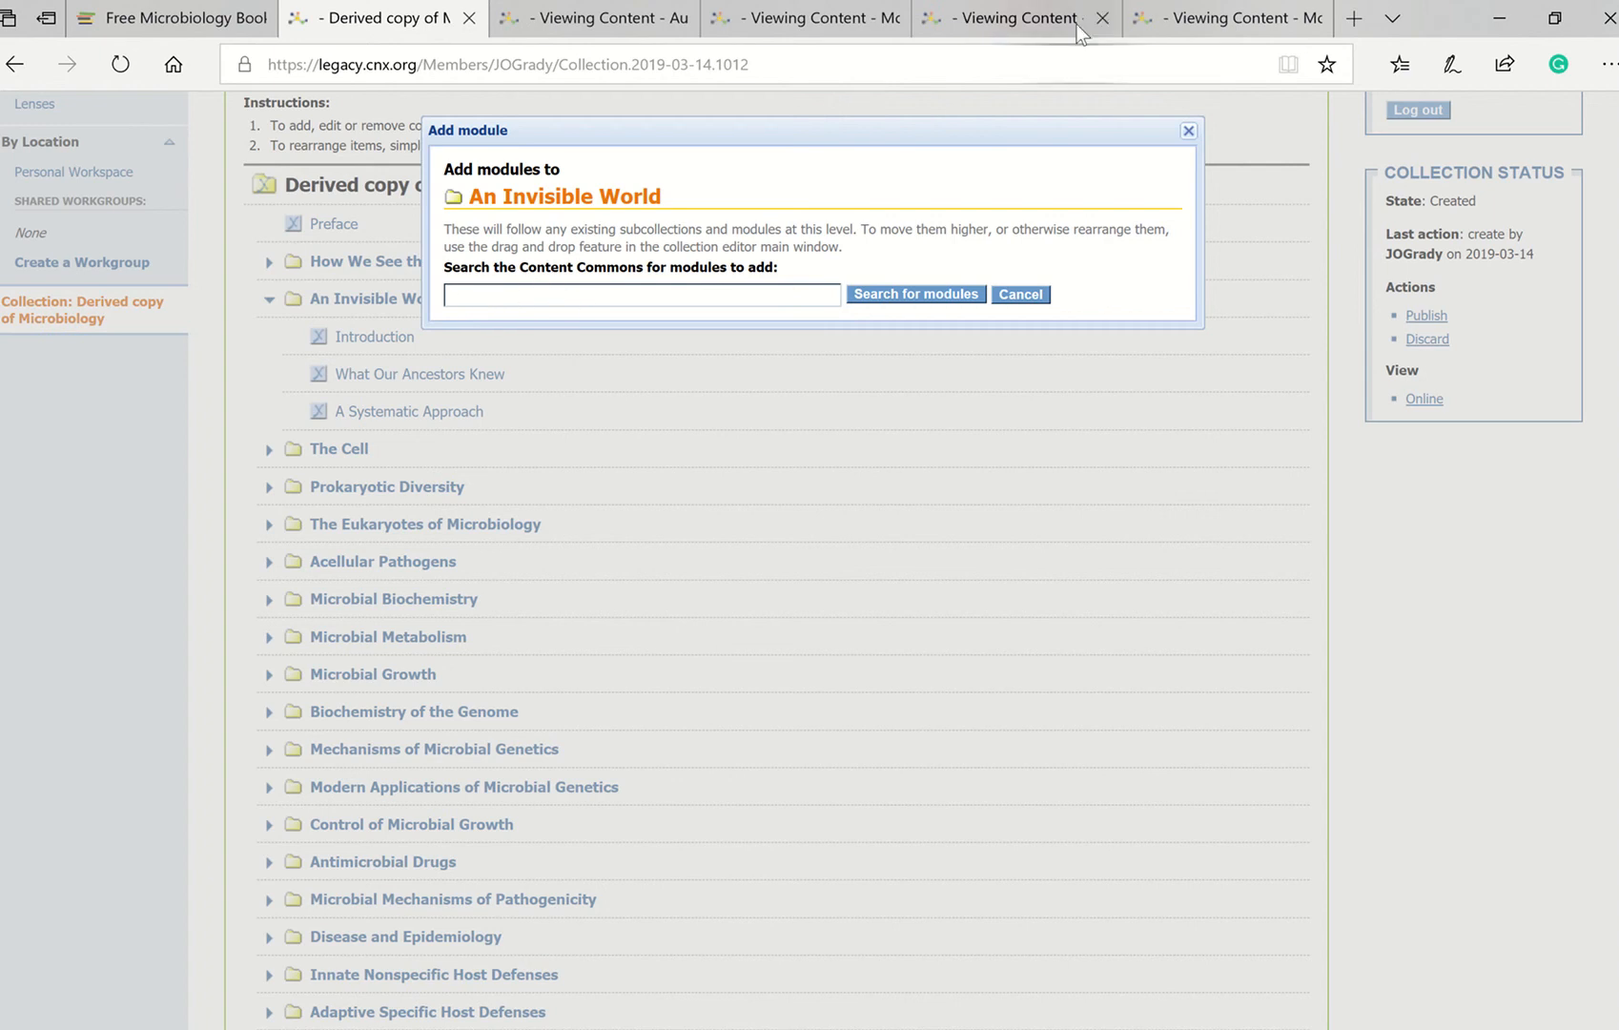
{"action": "left_click", "coordinate": [1181, 18]}
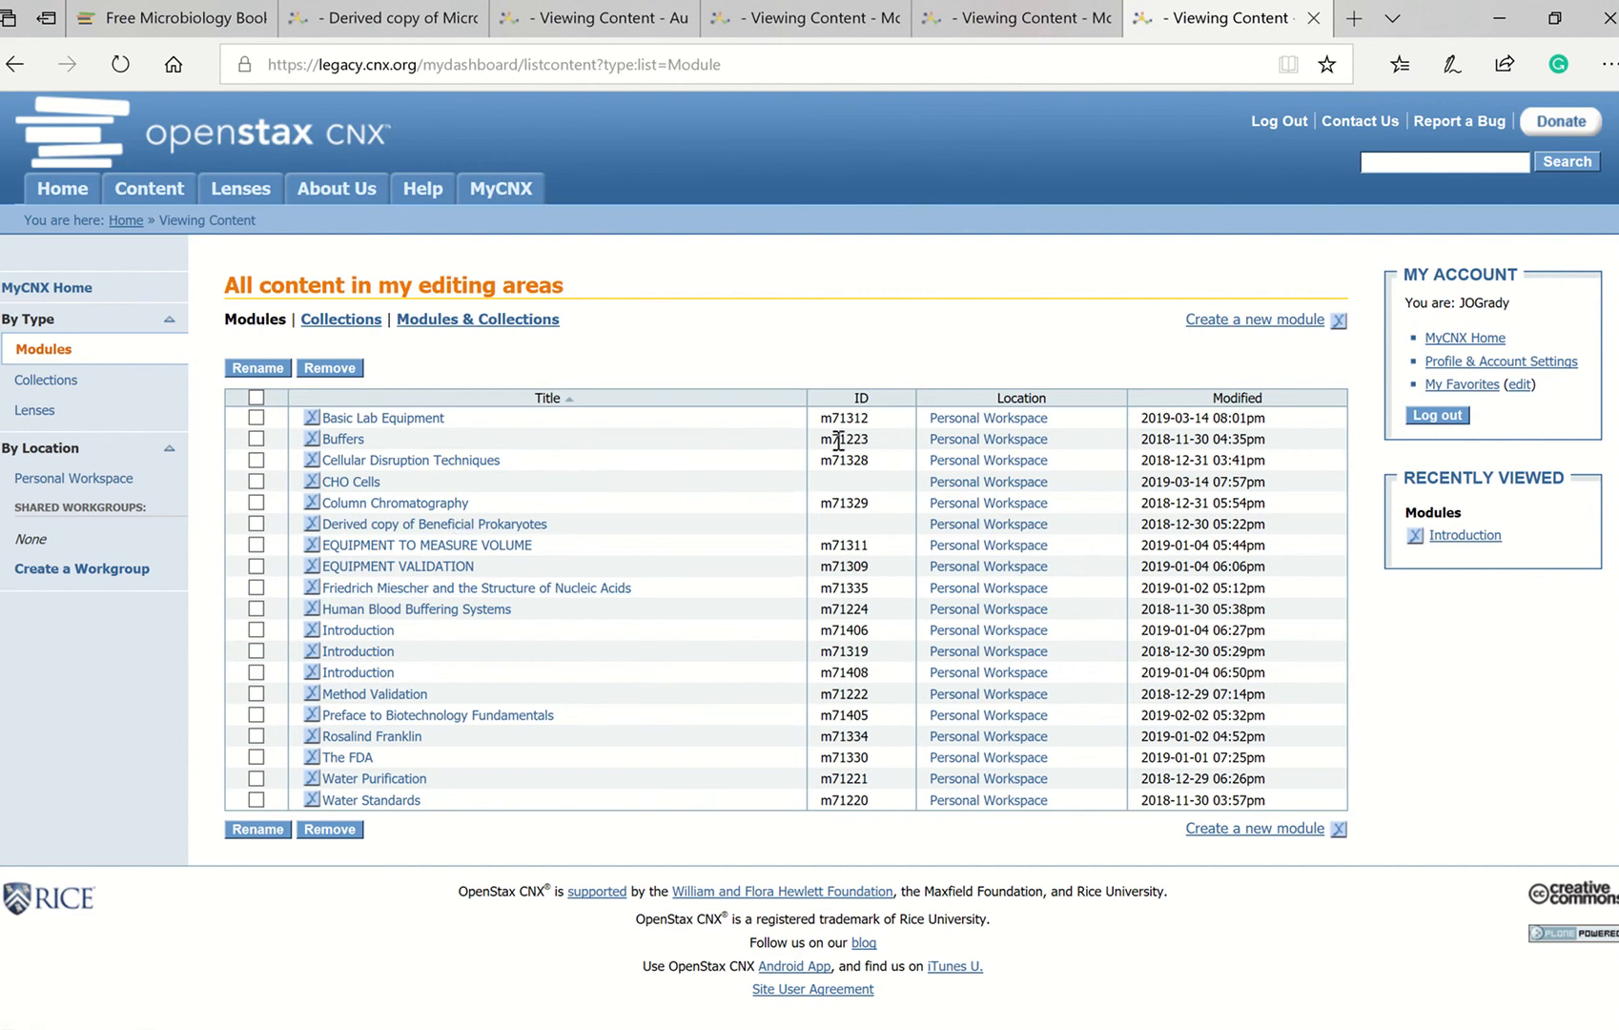
{"action": "left_click_drag", "start_coordinate": [820, 441], "coordinate": [872, 441]}
{"action": "key", "text": "ctrl+c"}
{"action": "mouse_move", "coordinate": [594, 26]}
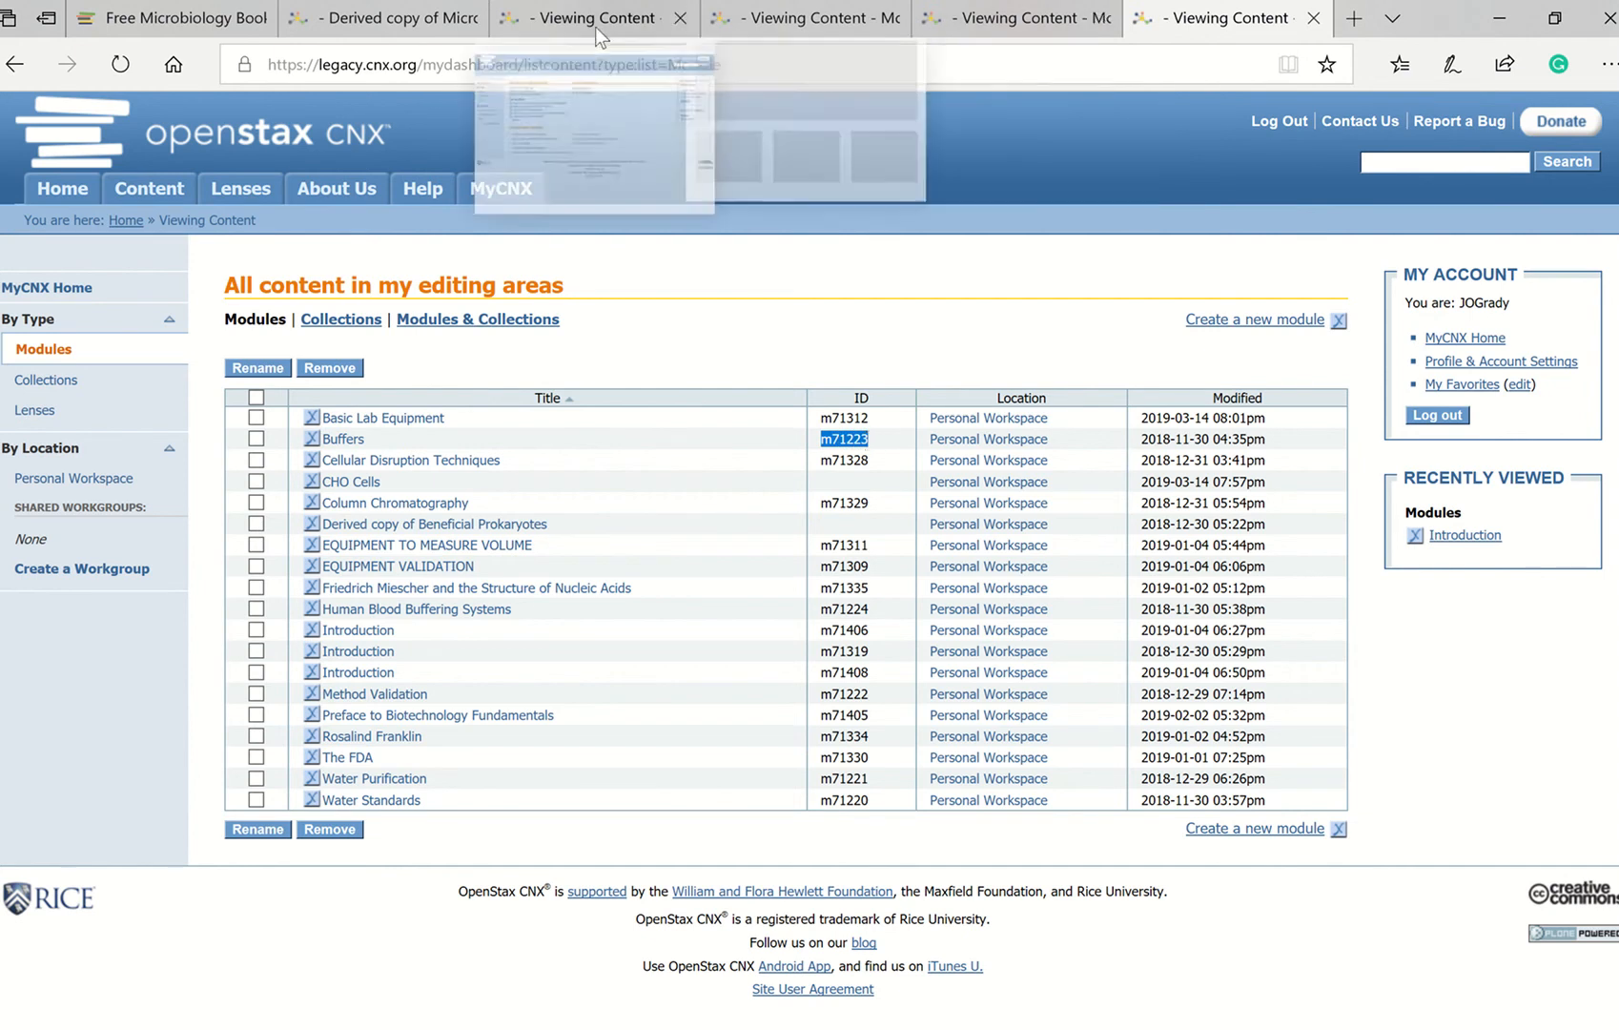
{"action": "left_click", "coordinate": [426, 19]}
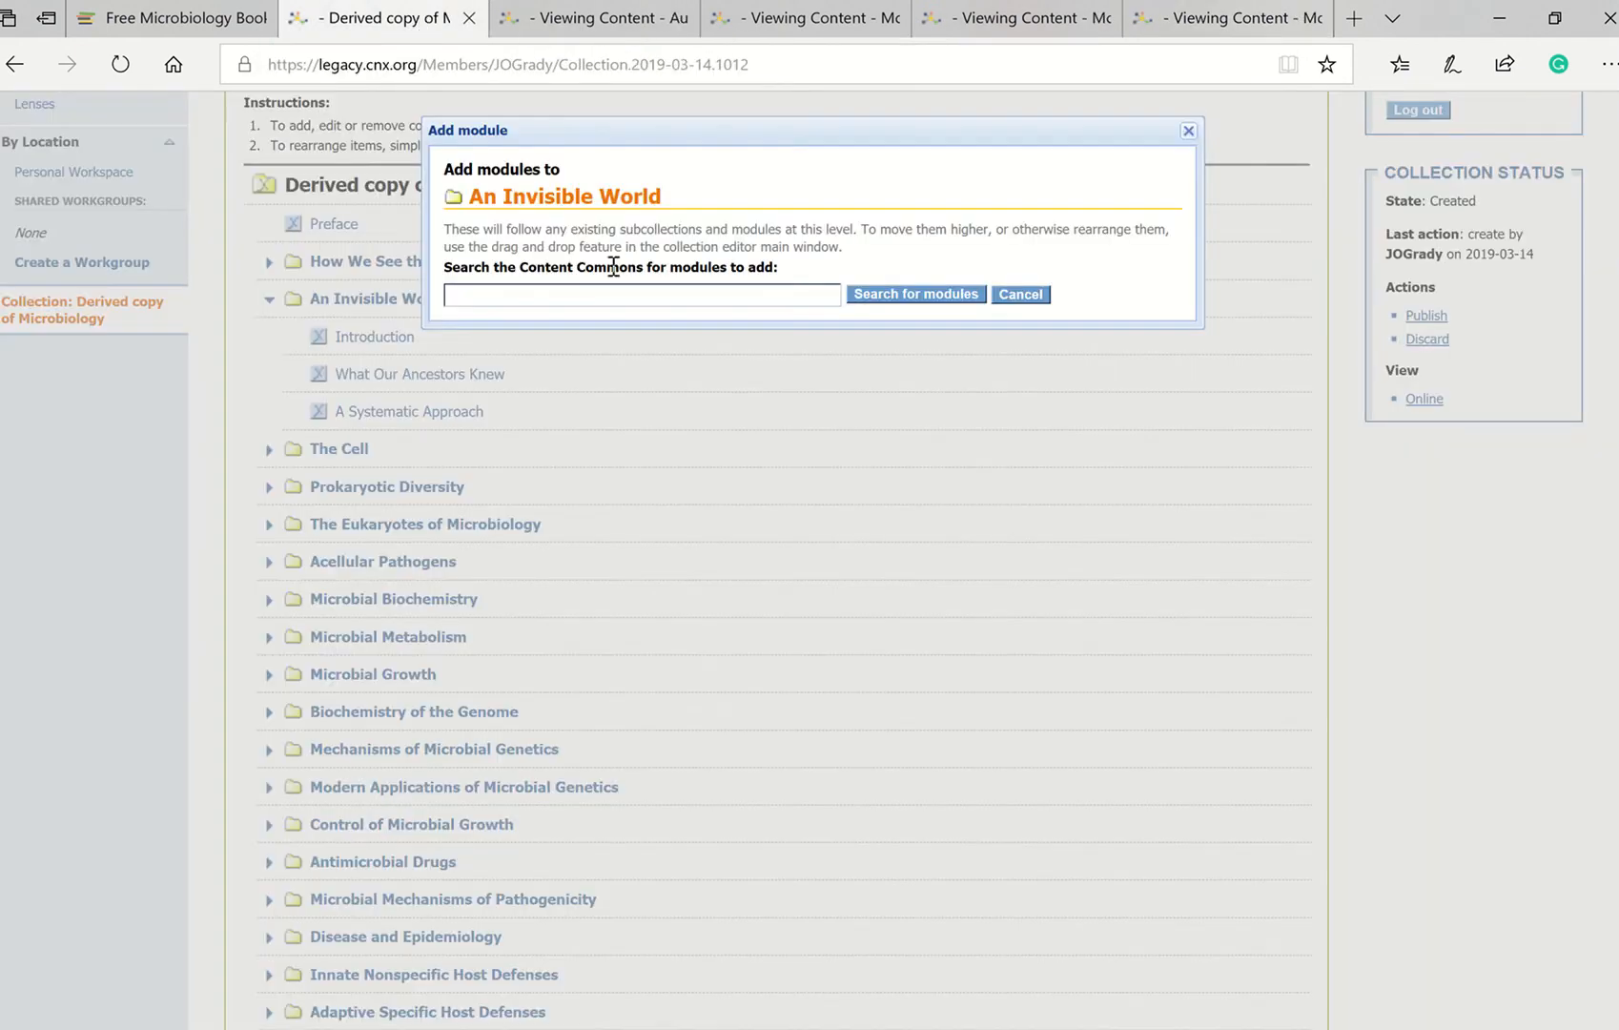
{"action": "key", "text": "ctrl+v"}
{"action": "left_click", "coordinate": [910, 298]}
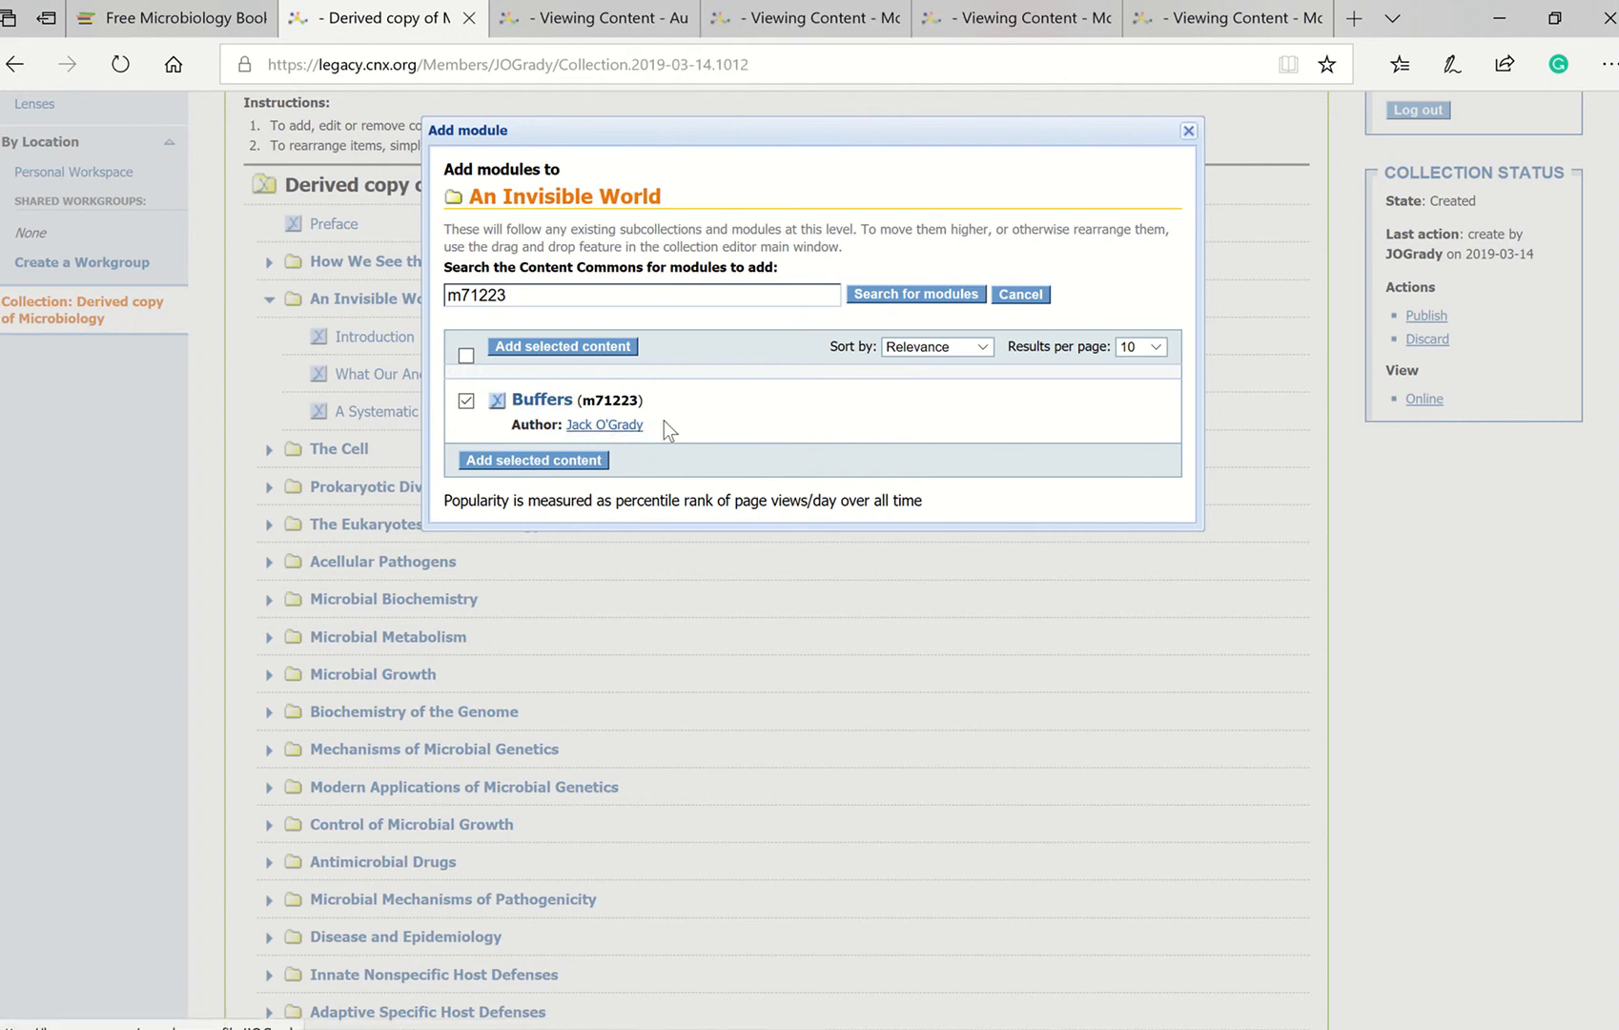
{"action": "left_click", "coordinate": [513, 462]}
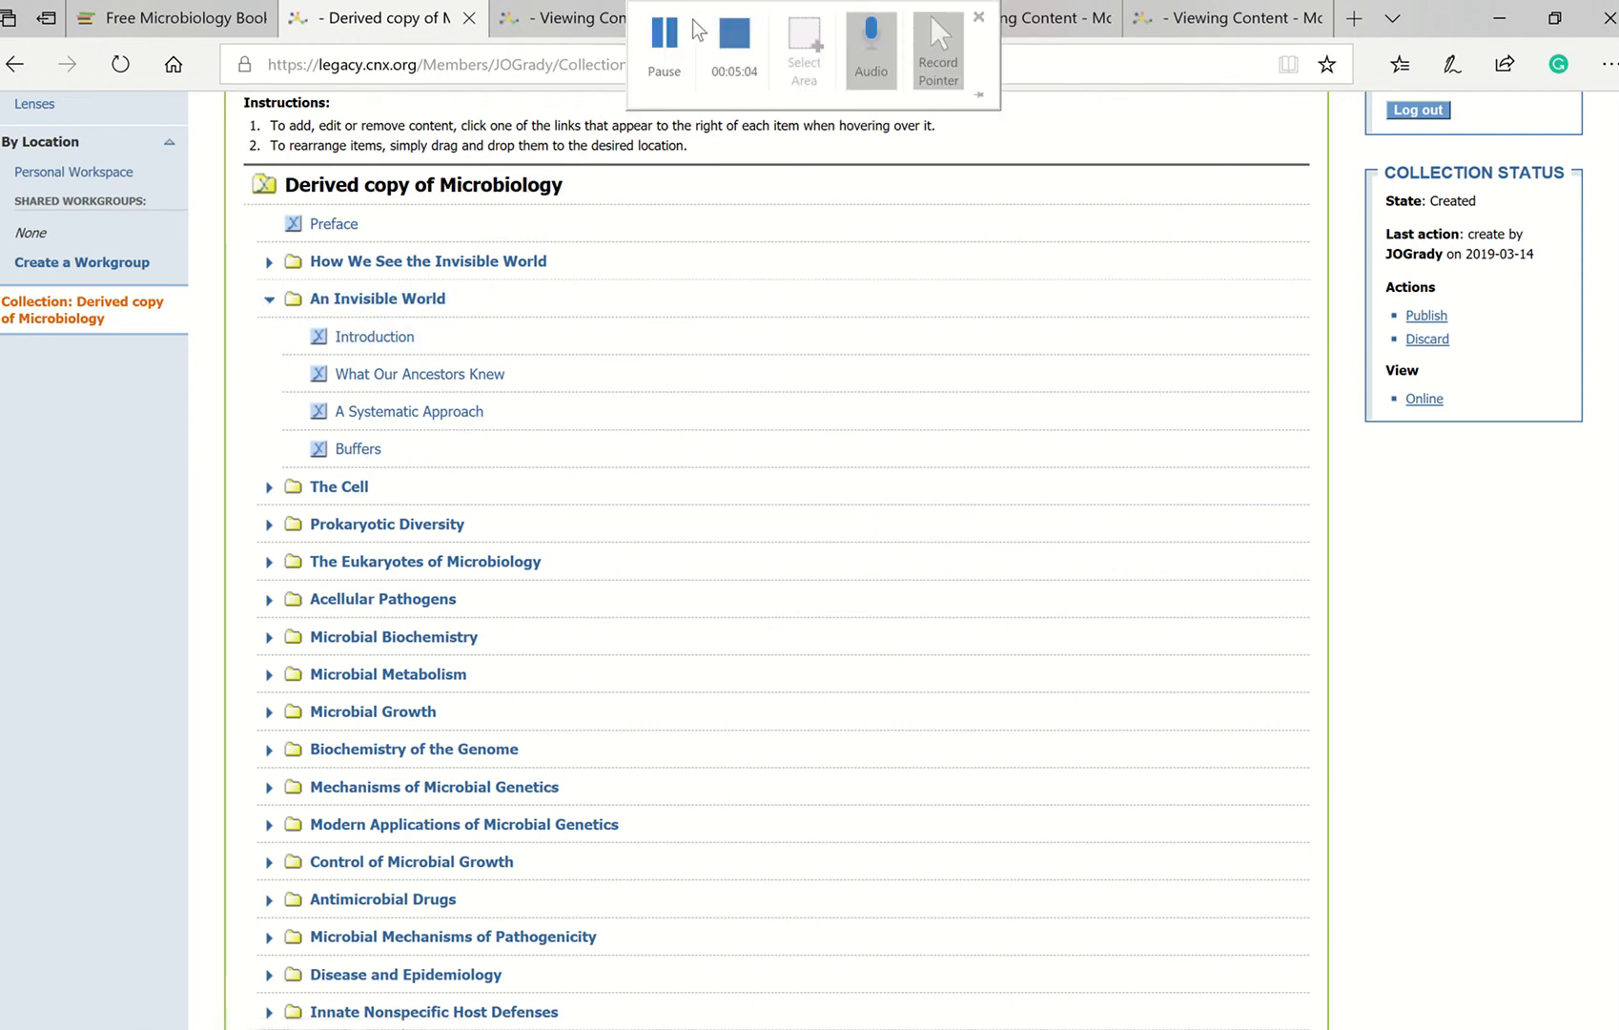
{"action": "left_click", "coordinate": [682, 33]}
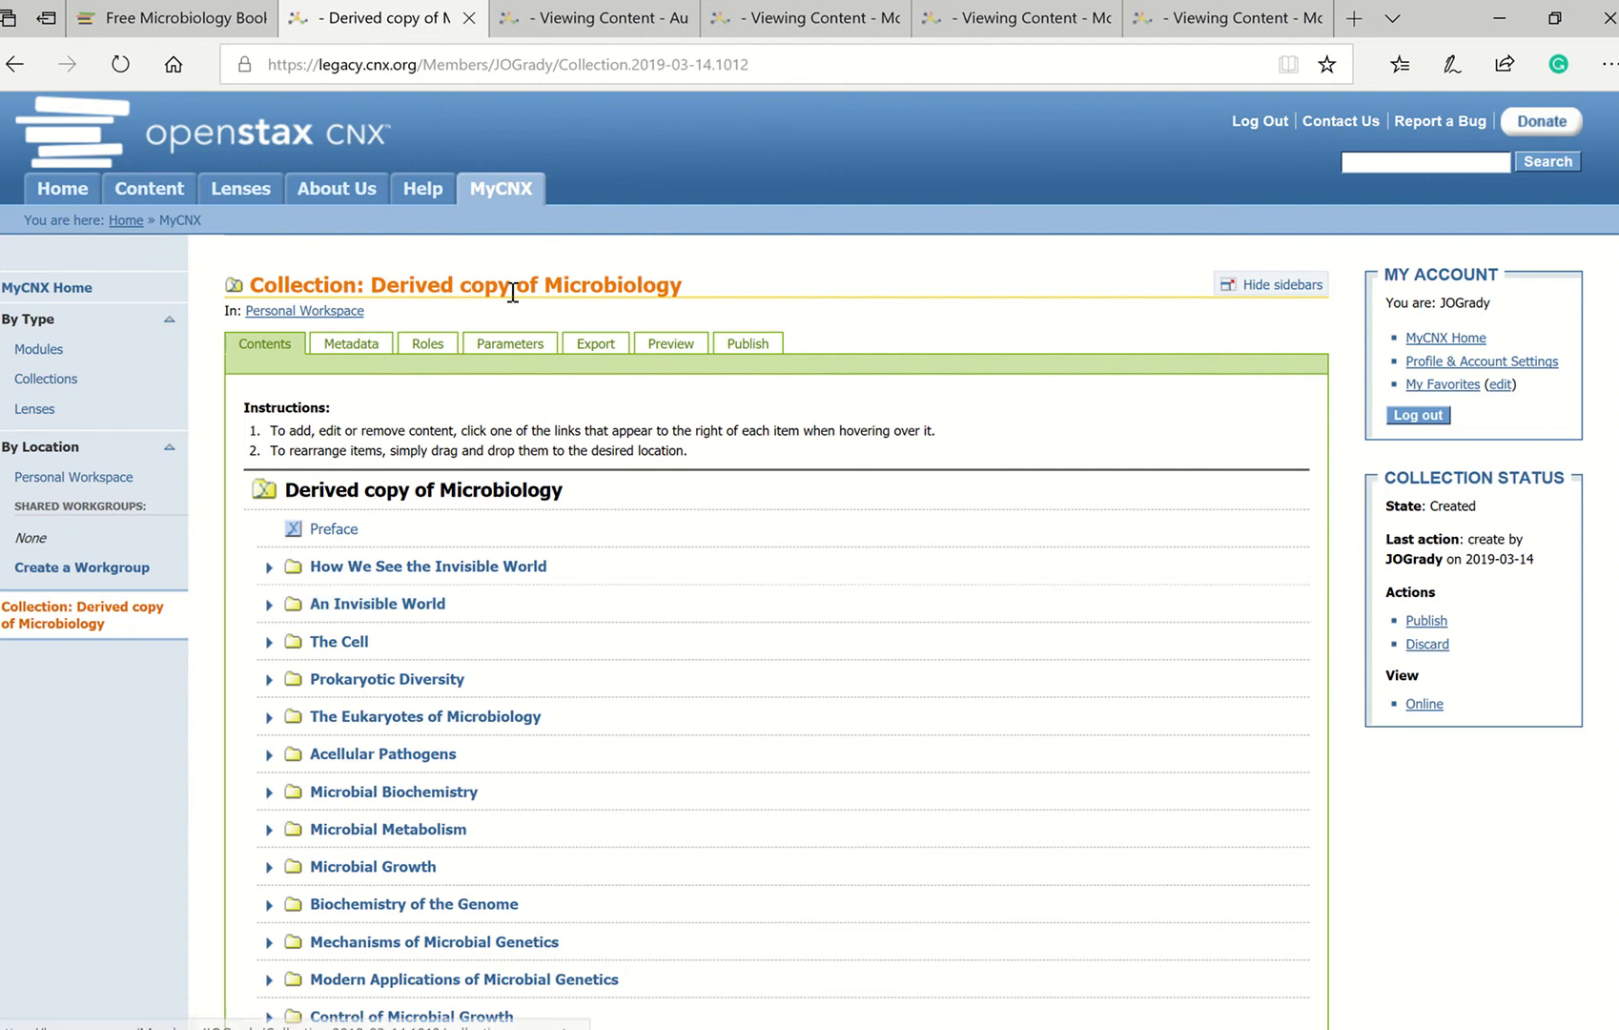
Enter Microbiology Approaches to Biotechnology as the title in the collection's metadata
{"action": "left_click", "coordinate": [353, 346]}
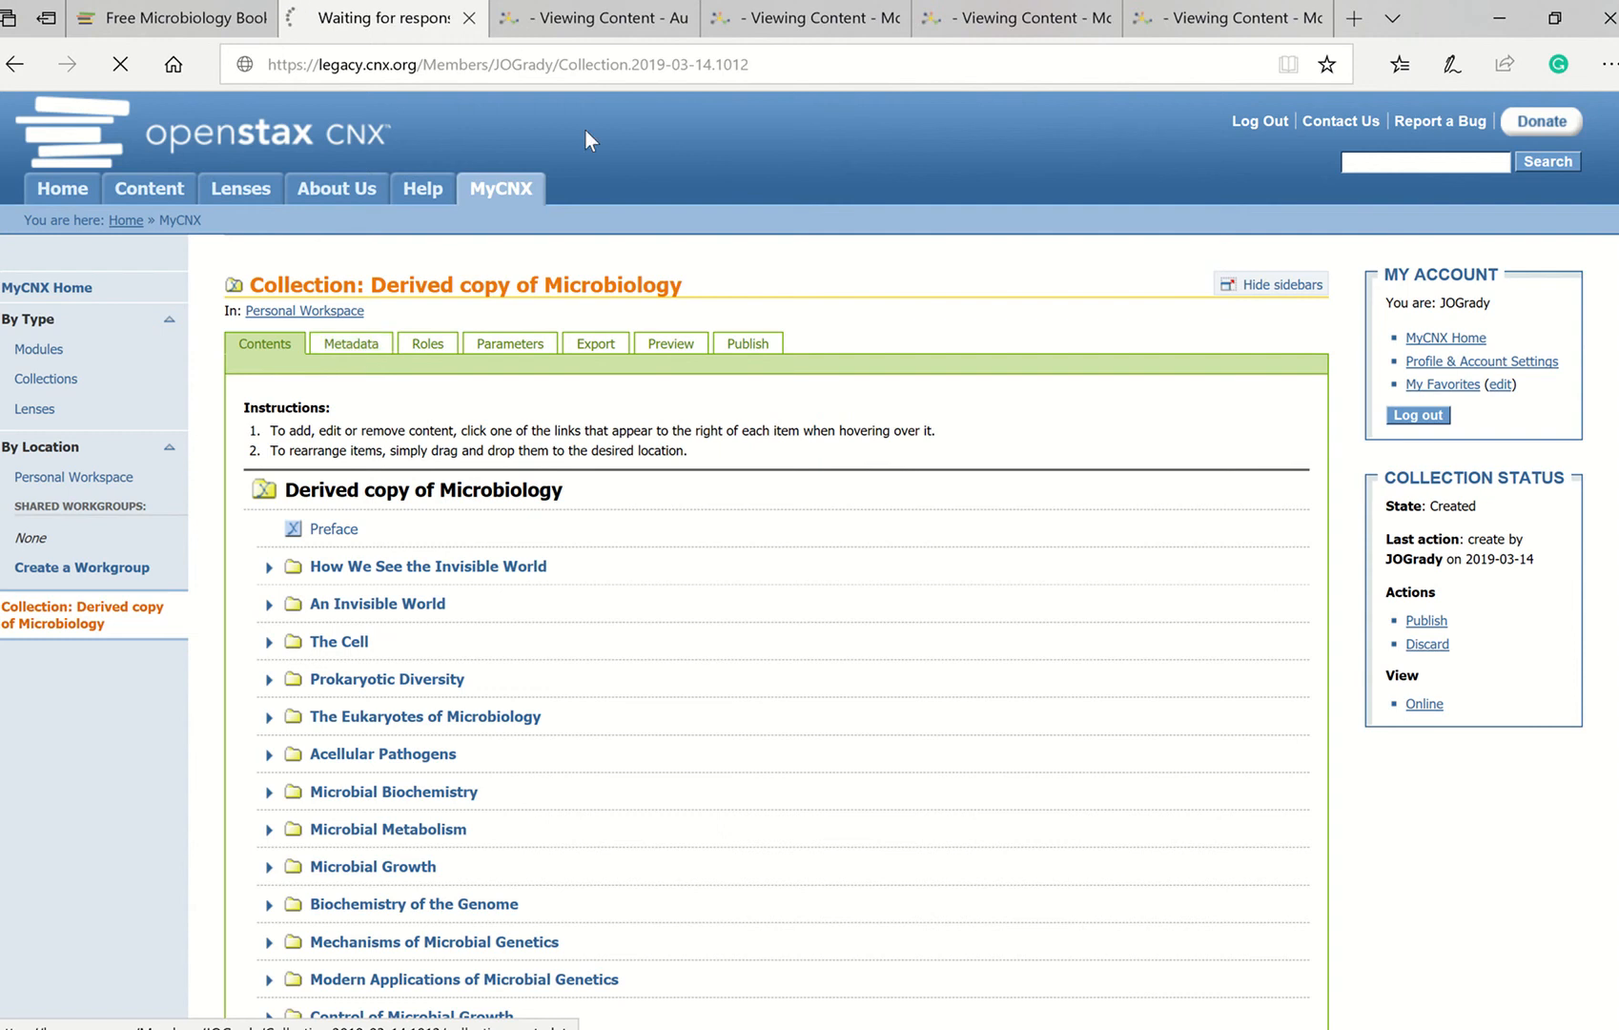
{"action": "mouse_move", "coordinate": [671, 3]}
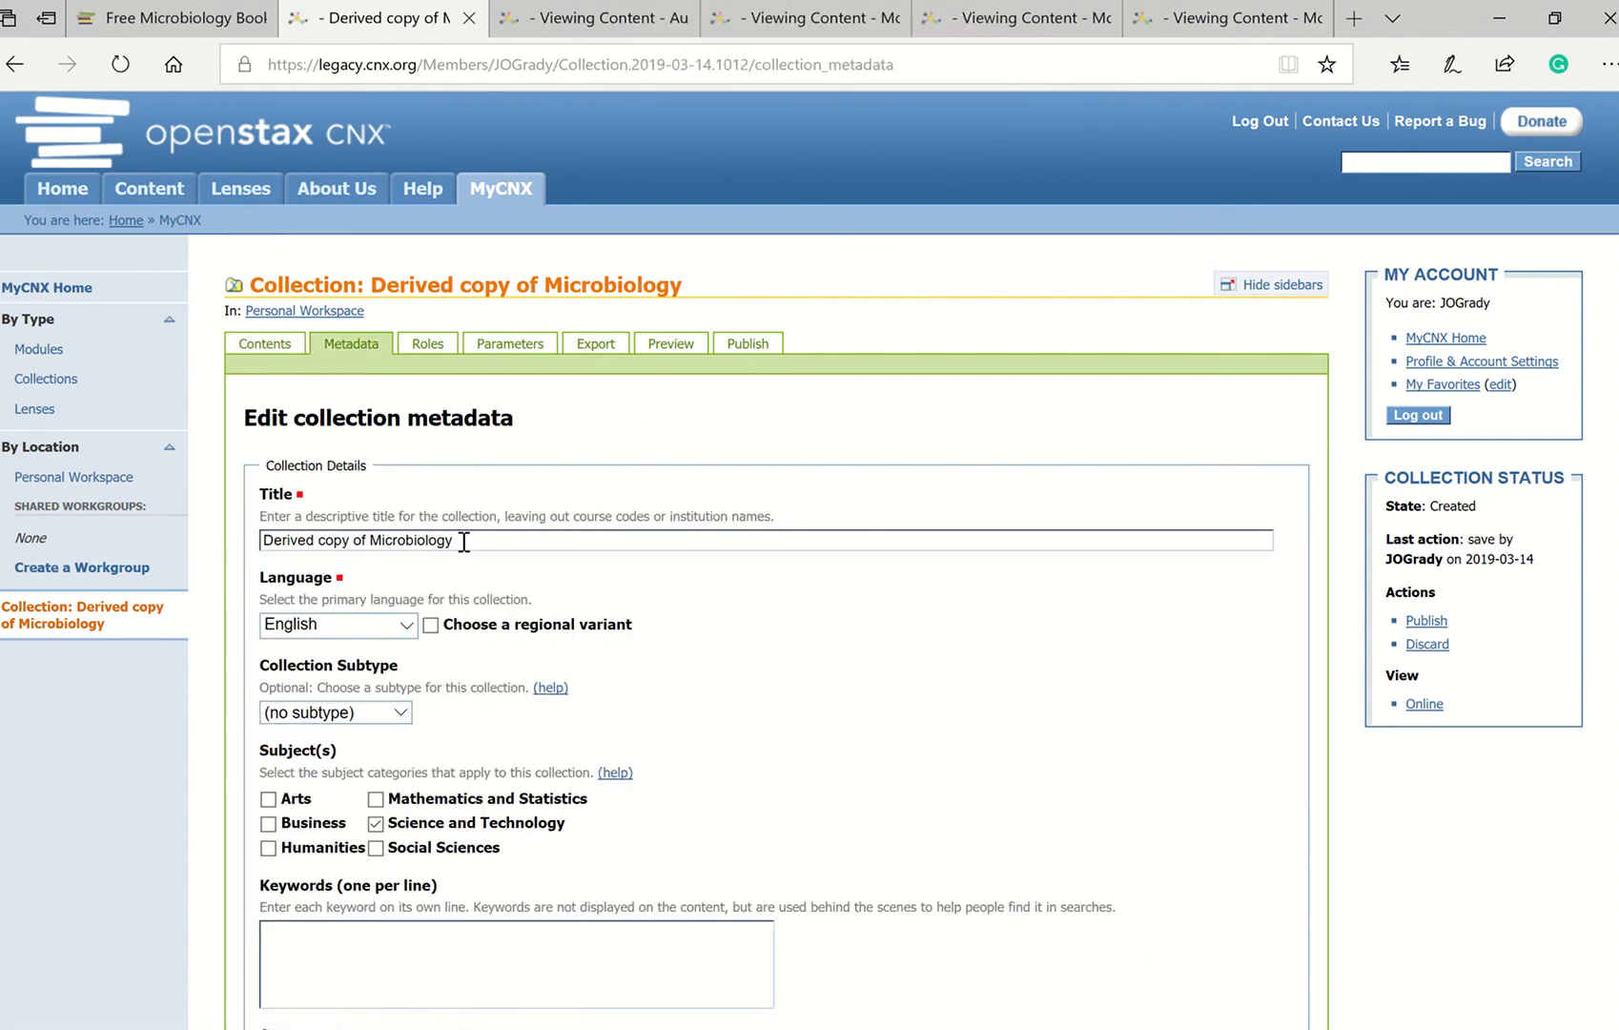
{"action": "left_click_drag", "start_coordinate": [463, 541], "coordinate": [230, 541]}
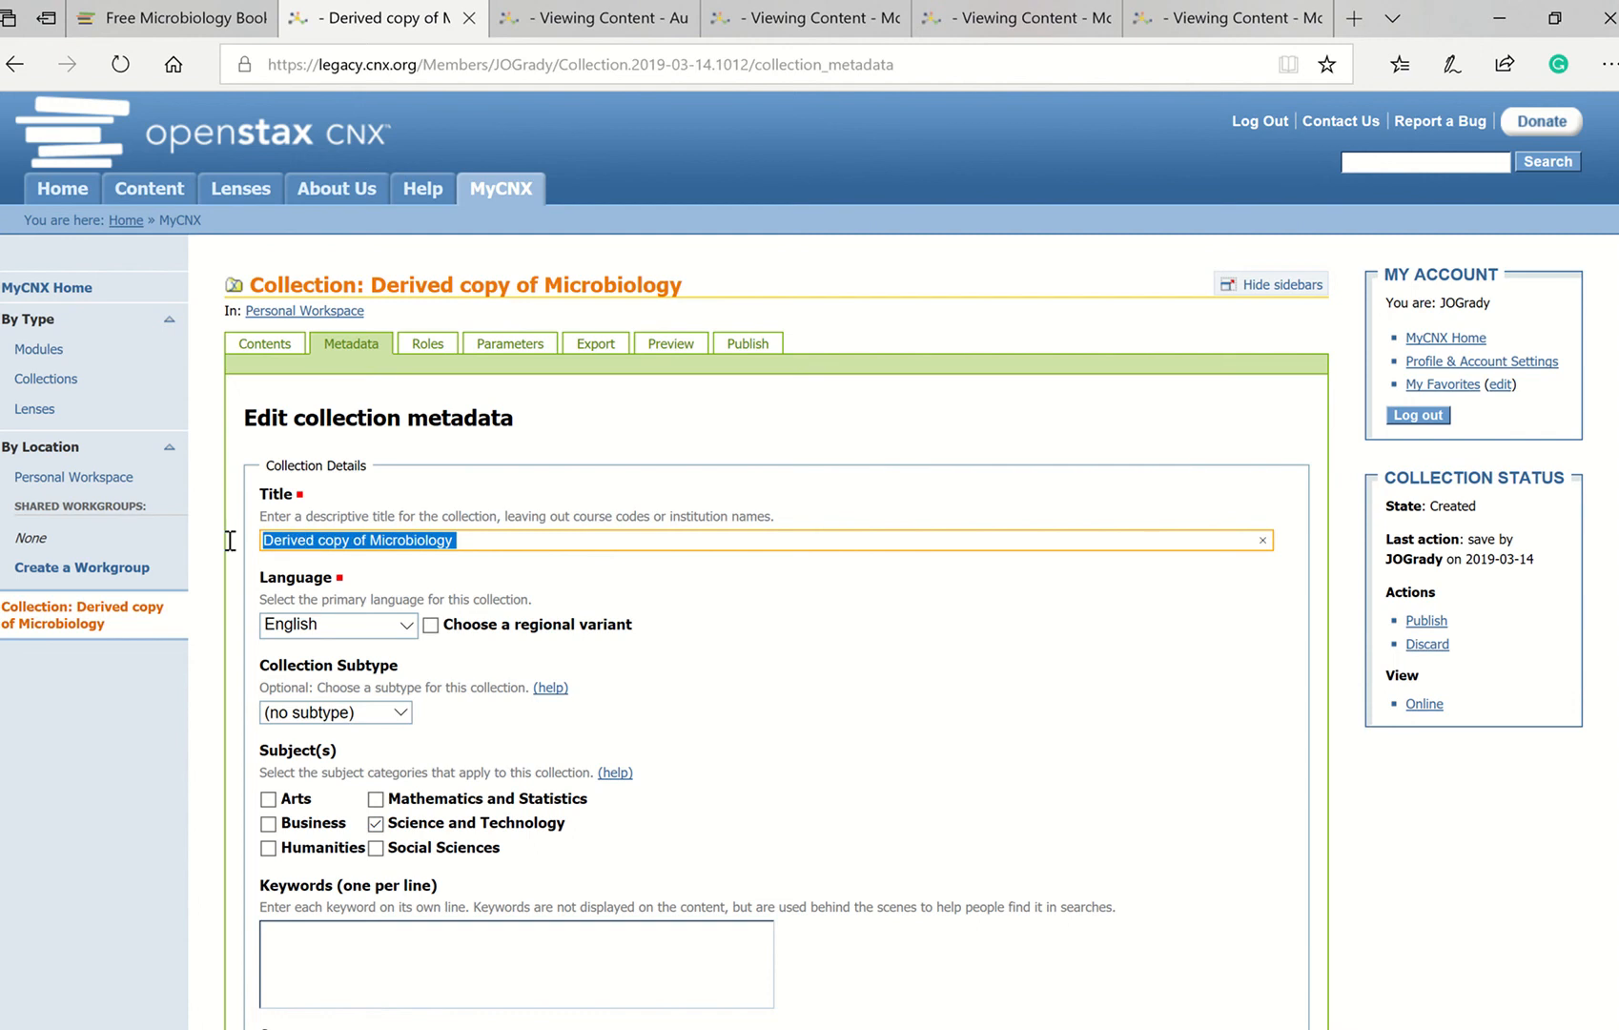
{"action": "type", "text": "M"}
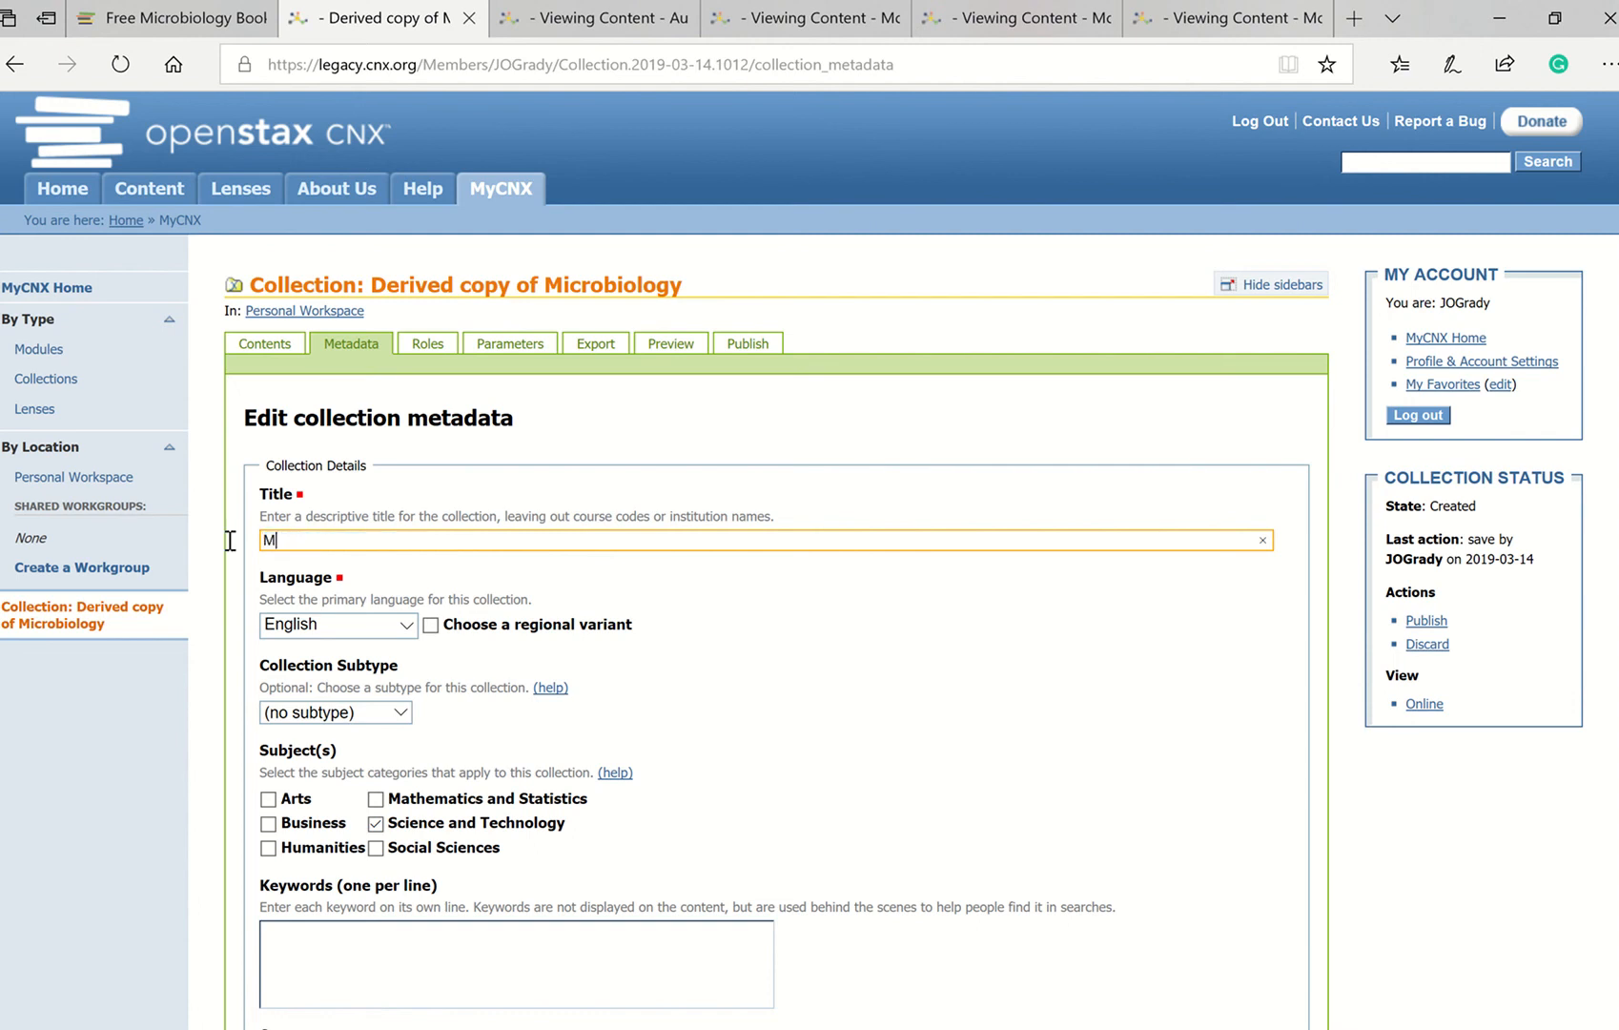
{"action": "key", "text": "BackSpace"}
{"action": "type", "text": "Biotechnology"}
{"action": "key", "text": "BackSpace"}
{"action": "key", "text": "BackSpace"}
{"action": "key", "text": "BackSpace"}
{"action": "key", "text": "BackSpace"}
{"action": "key", "text": "BackSpace"}
{"action": "key", "text": "BackSpace"}
{"action": "key", "text": "BackSpace"}
{"action": "key", "text": "BackSpace"}
{"action": "key", "text": "BackSpace"}
{"action": "key", "text": "BackSpace"}
{"action": "key", "text": "BackSpace"}
{"action": "key", "text": "BackSpace"}
{"action": "key", "text": "BackSpace"}
{"action": "type", "text": "Microbiology Approaches to"}
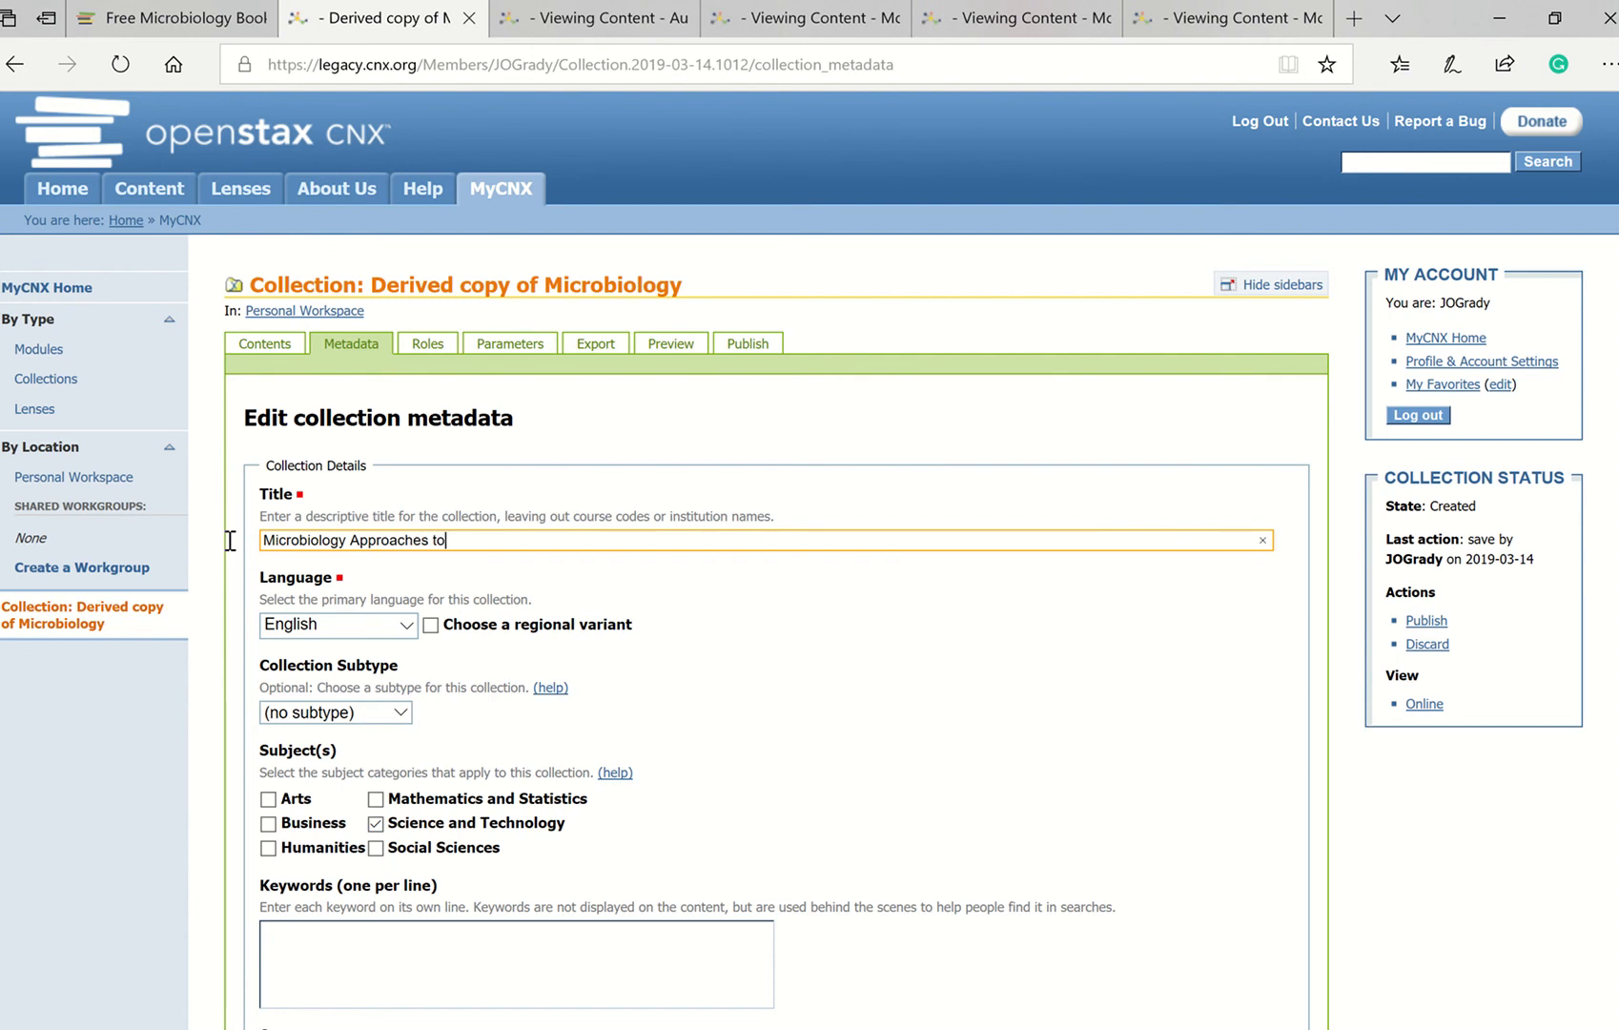
{"action": "type", "text": " Biotechnology"}
Enter the metadata keywords Biotechnology and Microbiology on separate lines and the summary "Comprehensive description."
{"action": "scroll", "coordinate": [463, 806], "scroll_direction": "down", "scroll_amount": 2}
{"action": "left_click", "coordinate": [423, 723]}
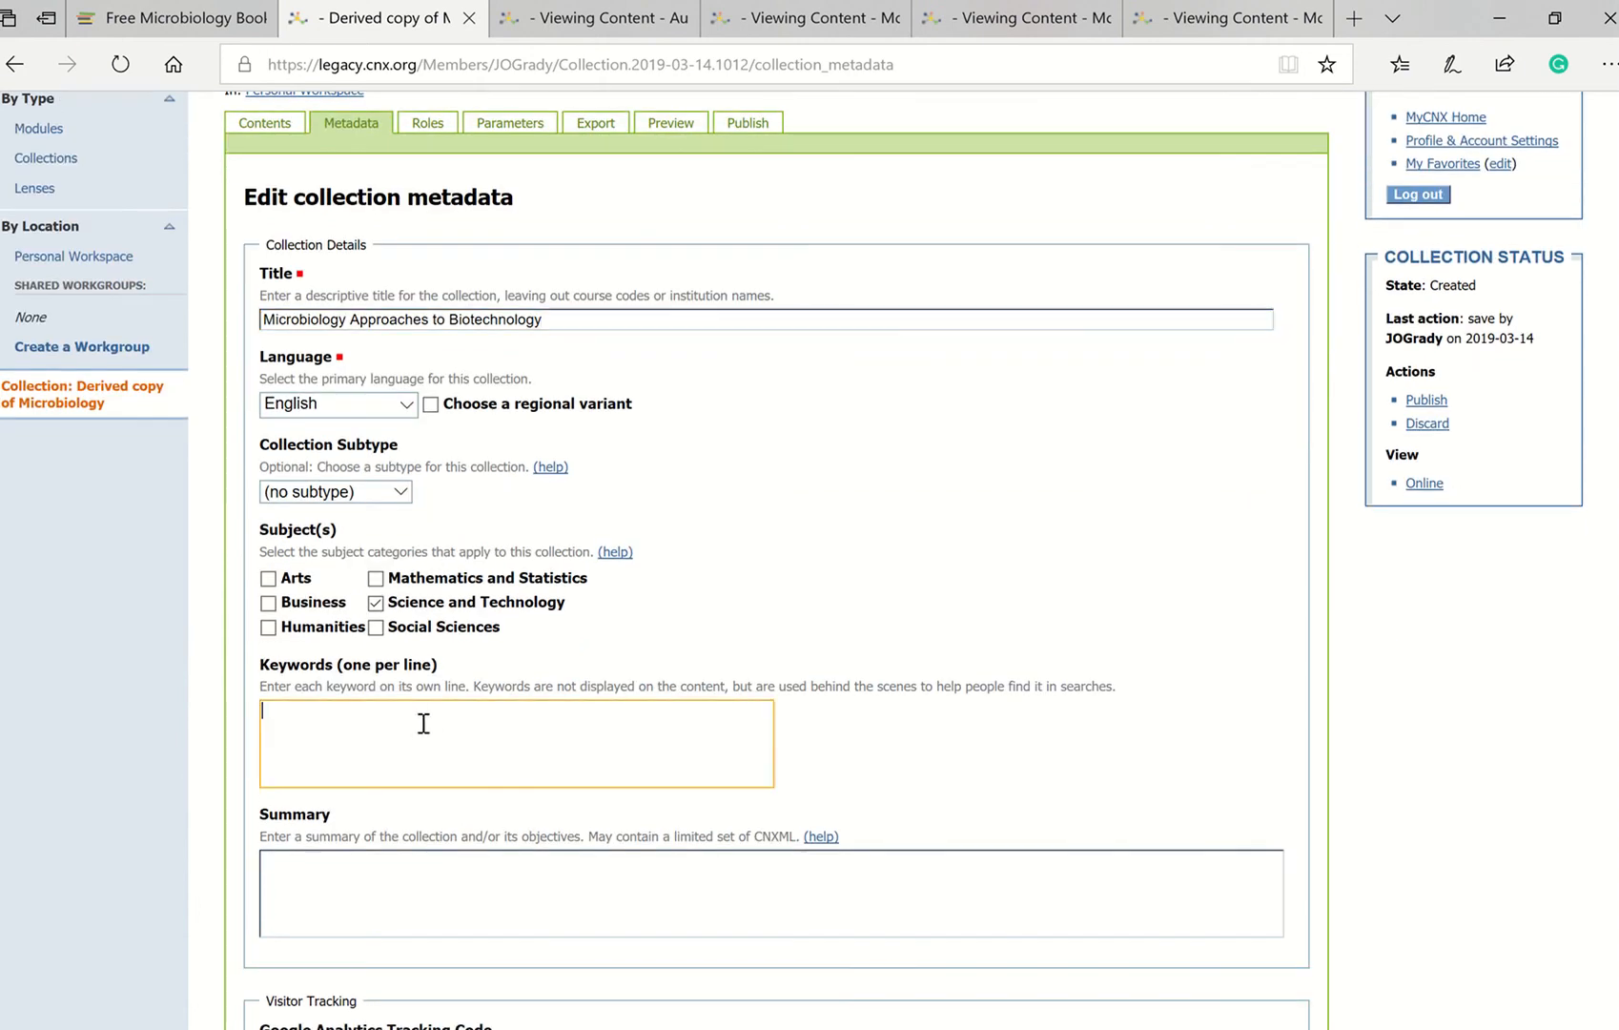
{"action": "type", "text": "B"}
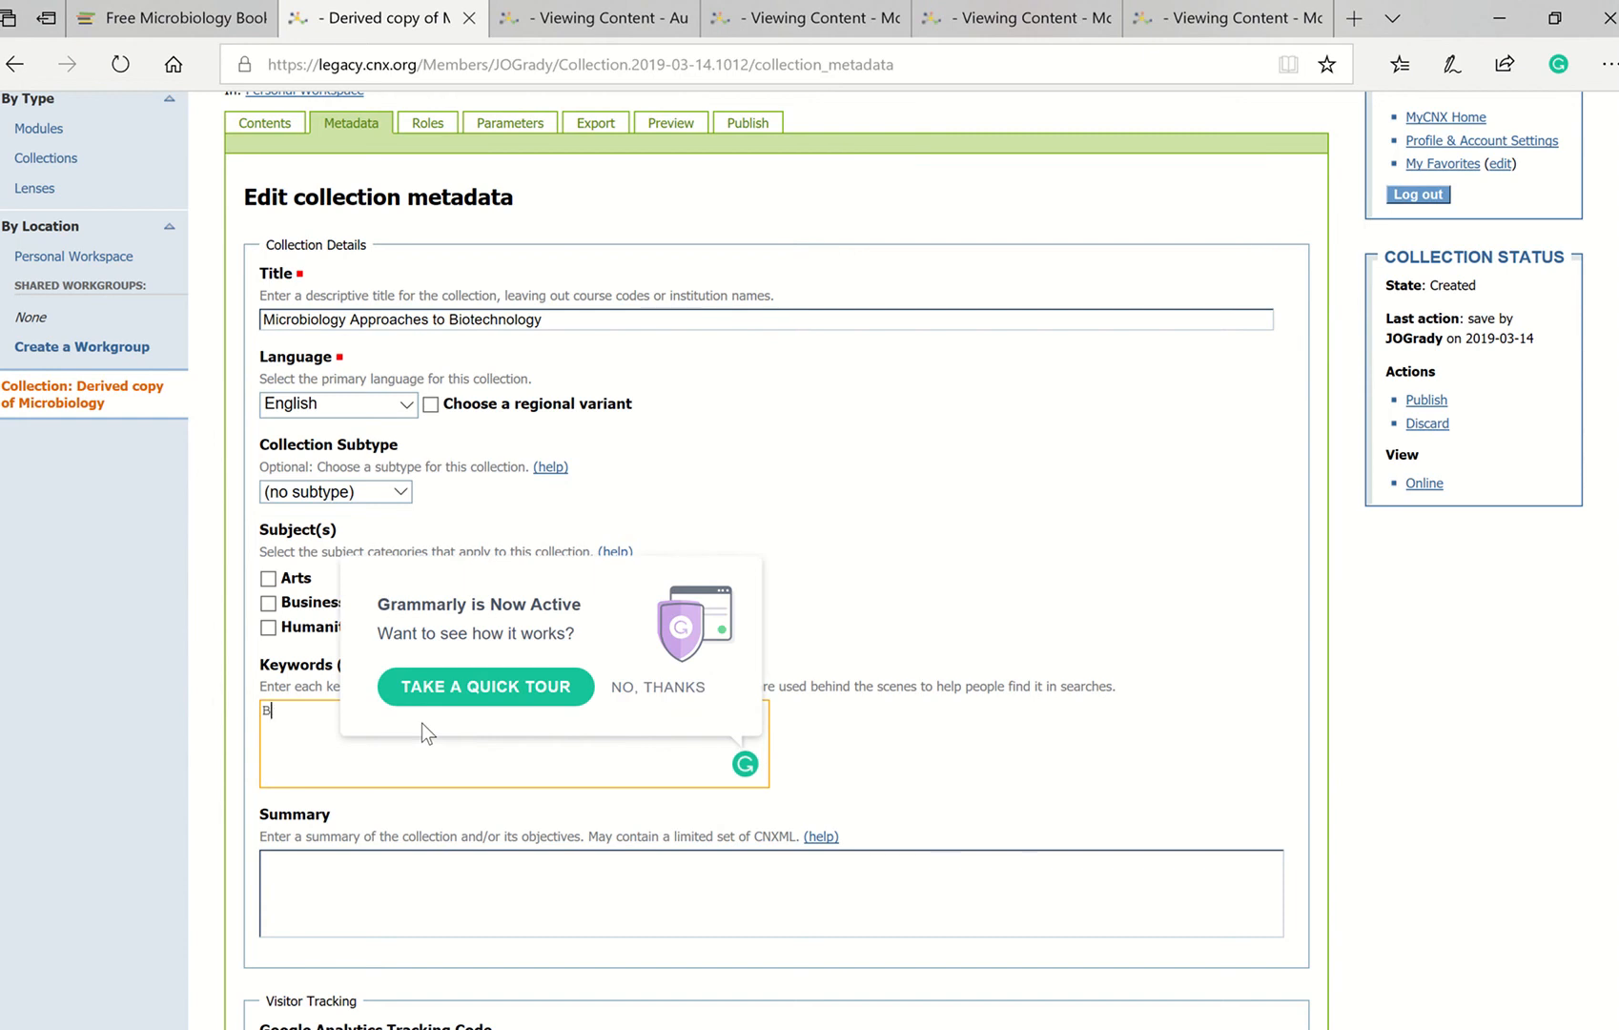
{"action": "type", "text": "iotechnology"}
{"action": "key", "text": "Return"}
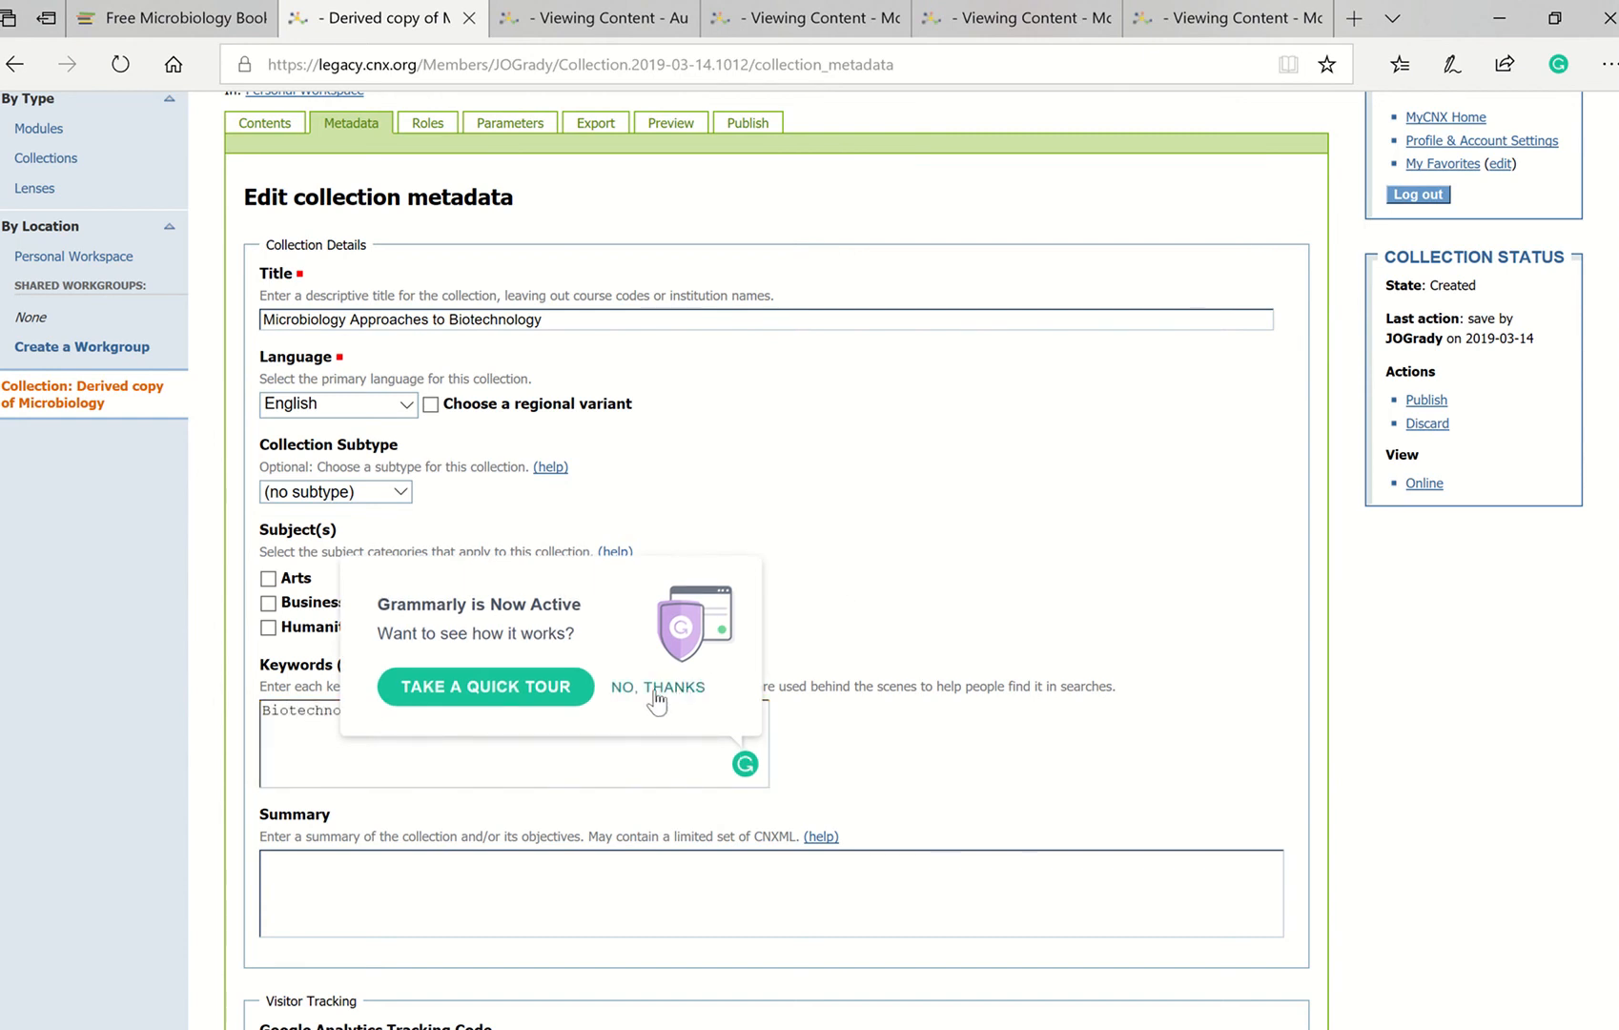
{"action": "left_click", "coordinate": [657, 687]}
{"action": "left_click", "coordinate": [434, 717]}
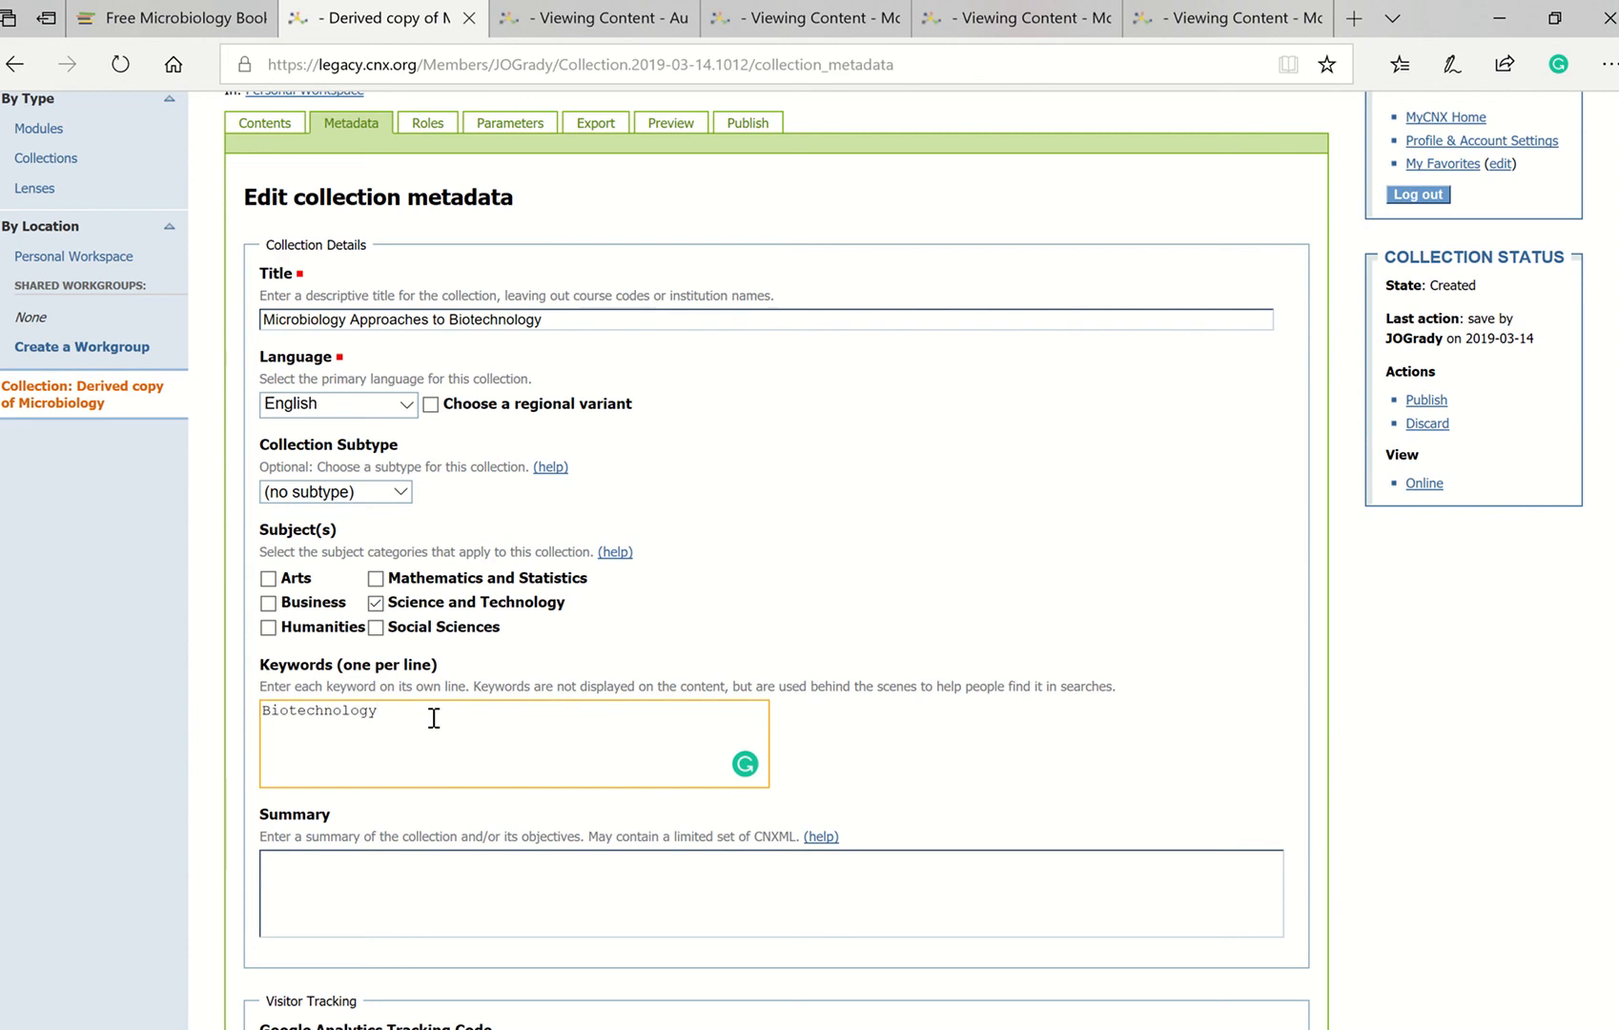
{"action": "type", "text": "Microbiology"}
{"action": "left_click", "coordinate": [391, 928]}
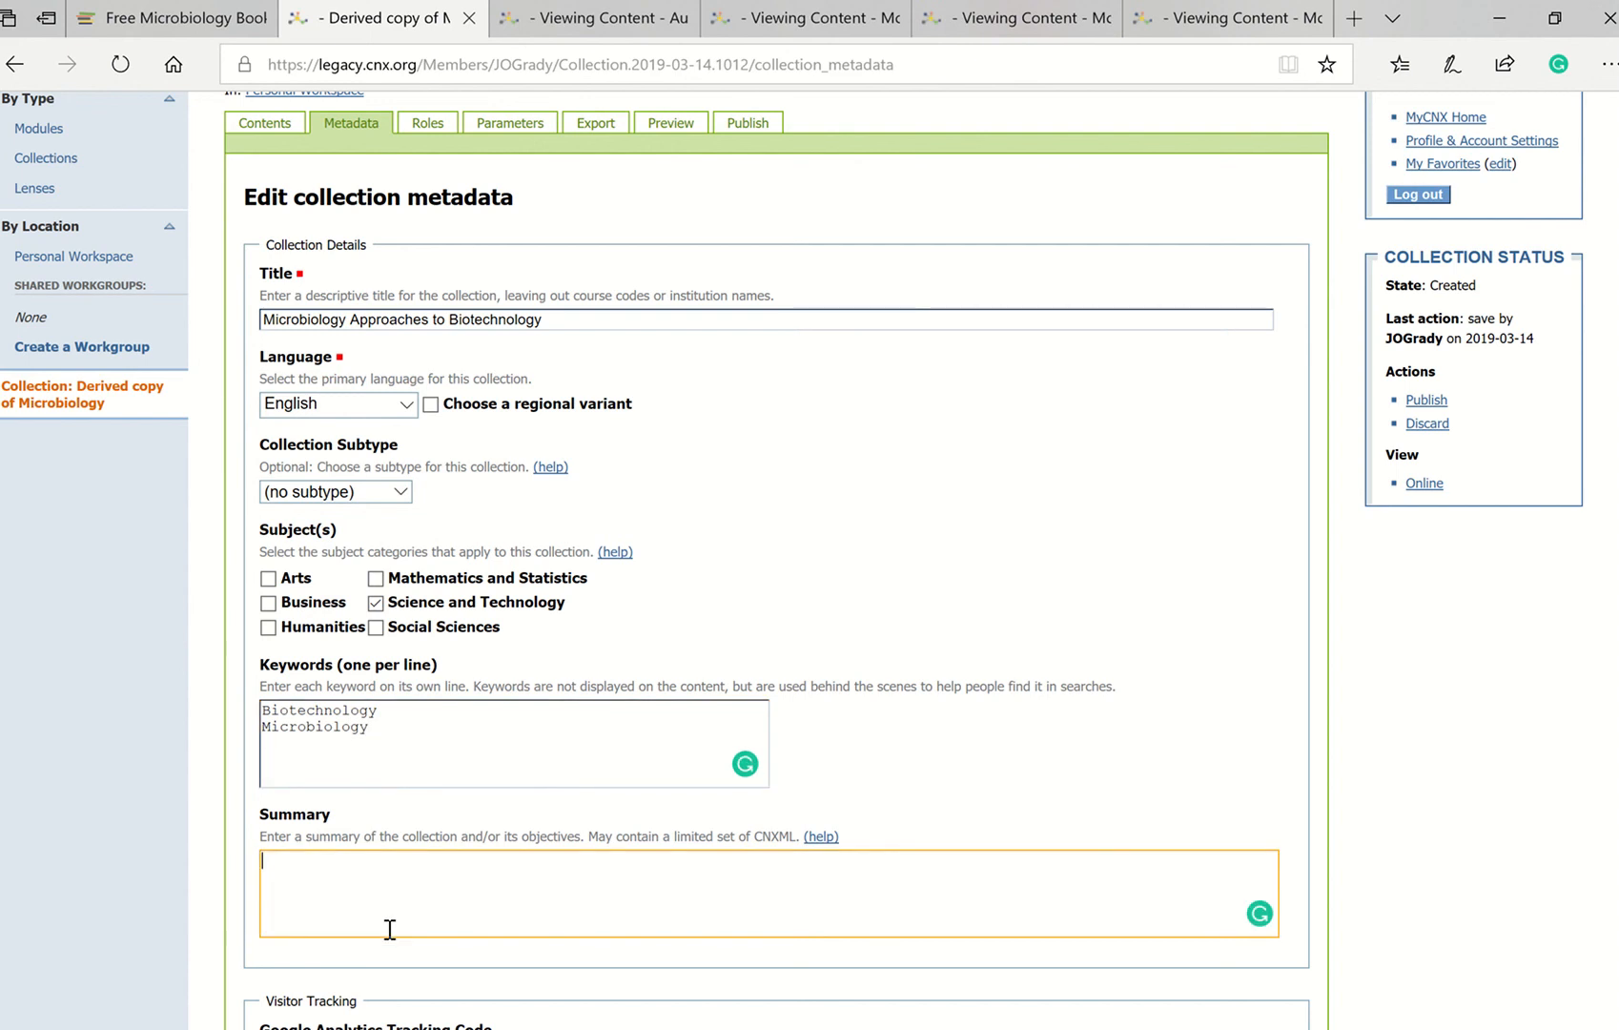
{"action": "type", "text": "Comprehensive description."}
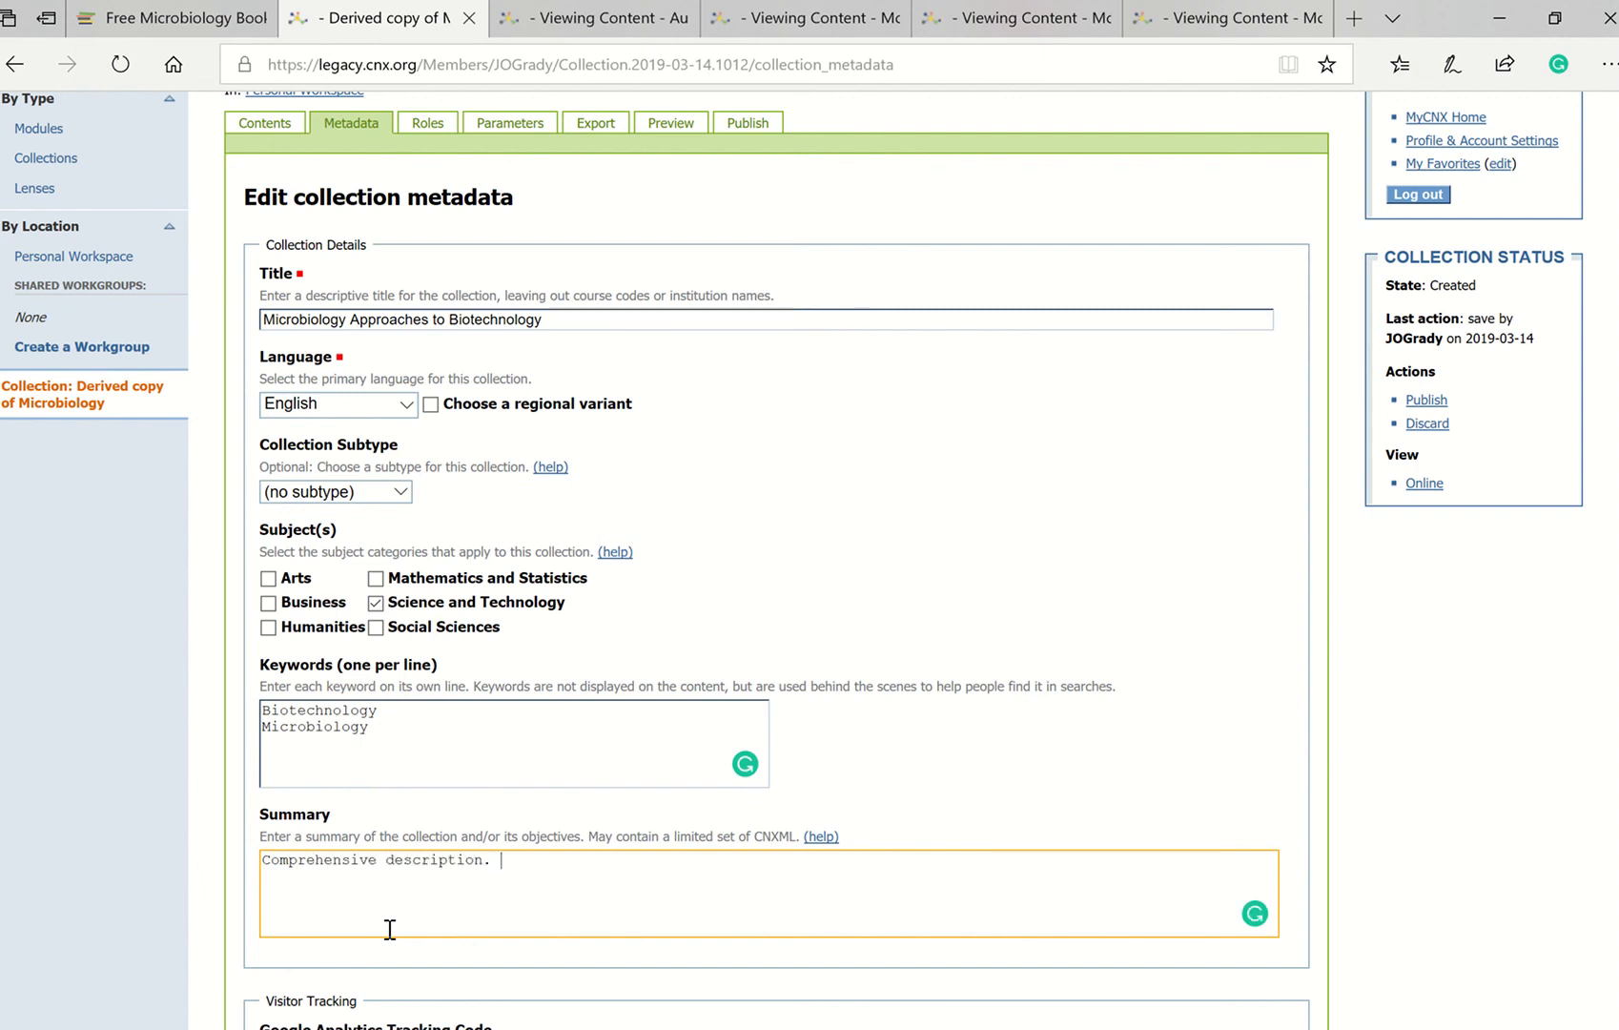
Examine the remaining collection metadata, including the visitor tracking and special-purpose fields
{"action": "scroll", "coordinate": [390, 930], "scroll_direction": "down", "scroll_amount": 5}
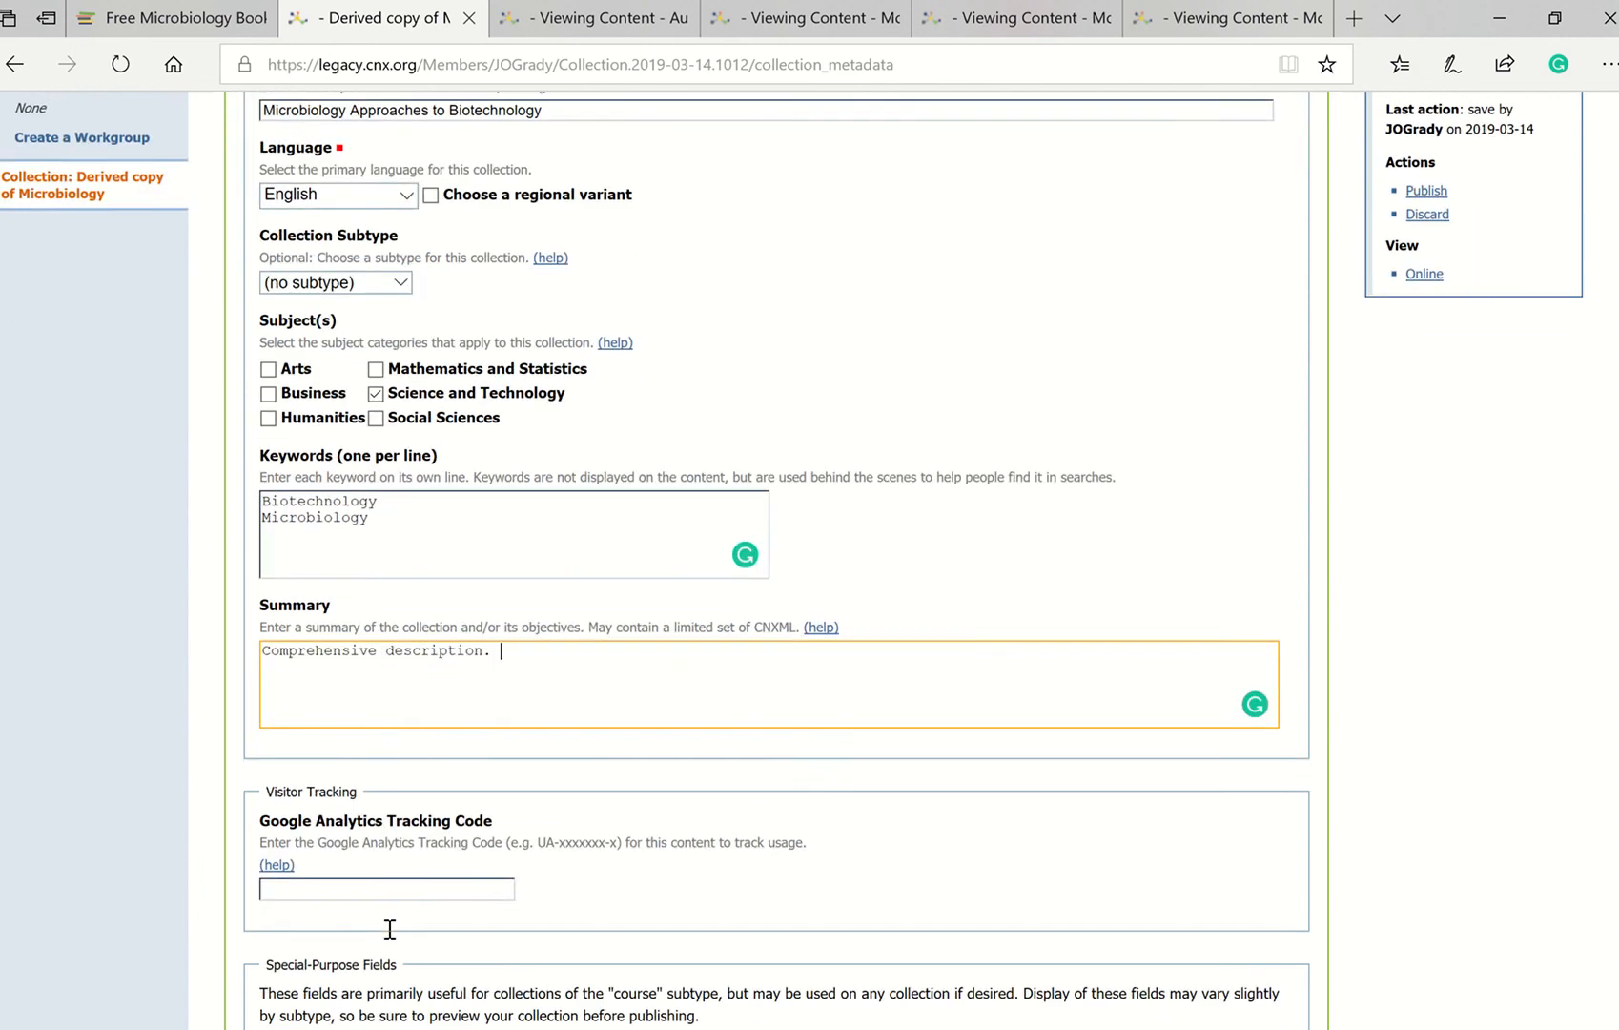
{"action": "scroll", "coordinate": [390, 930], "scroll_direction": "down", "scroll_amount": 2}
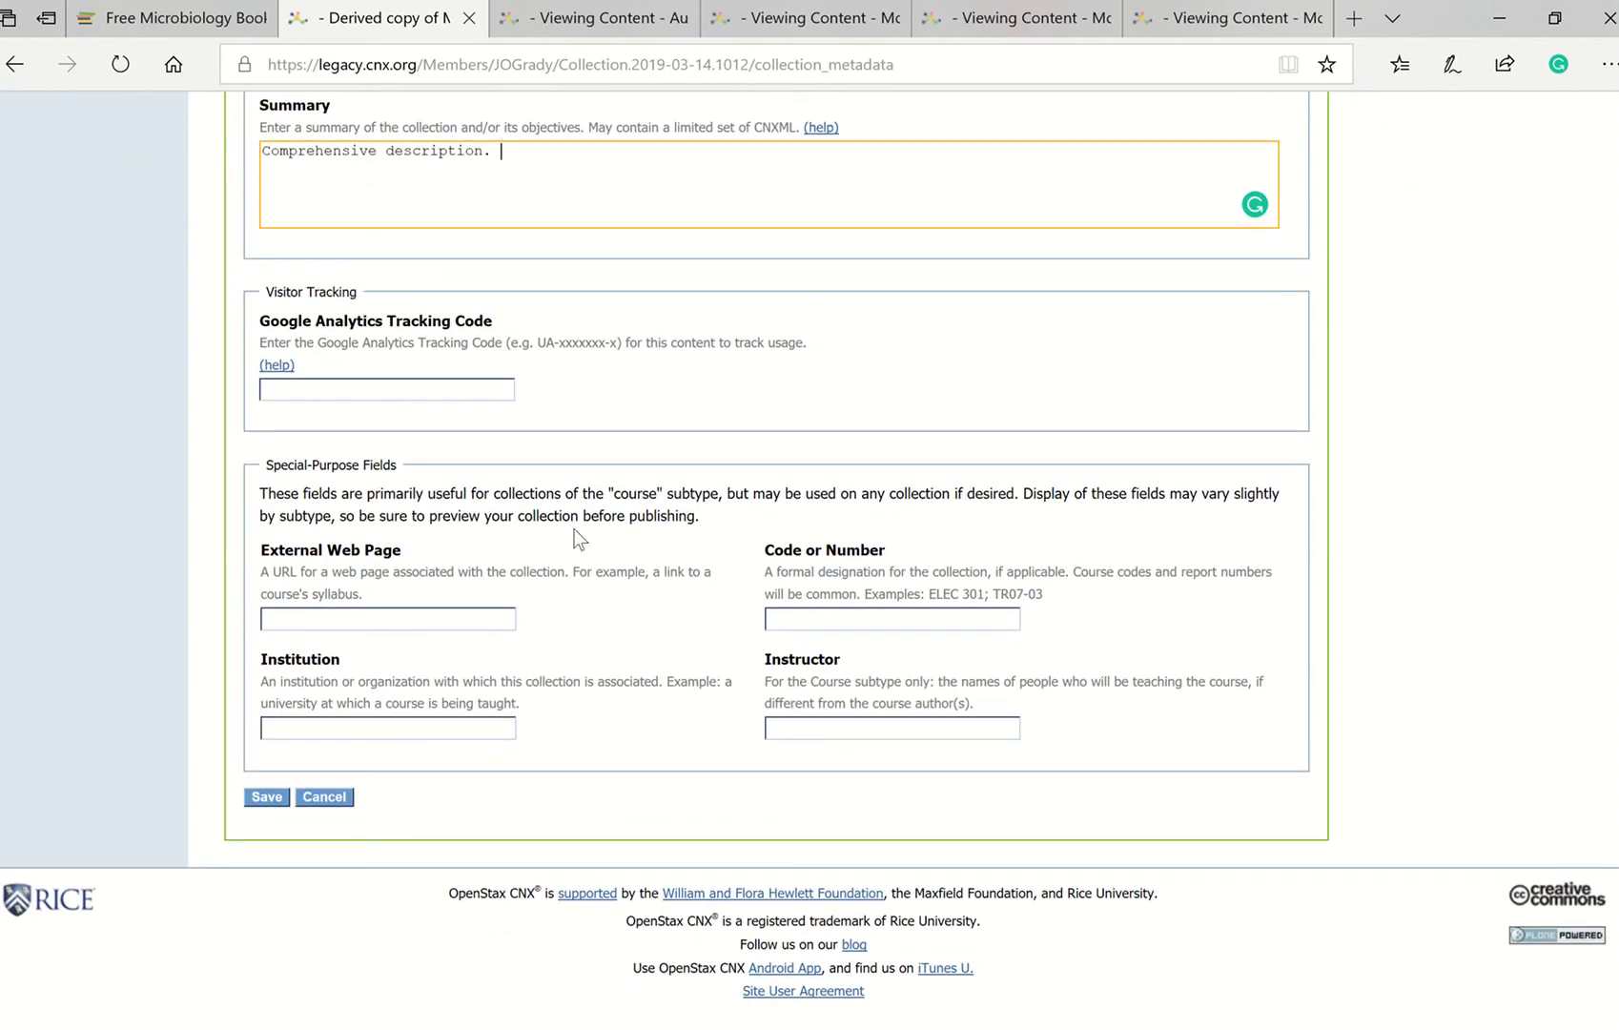
{"action": "scroll", "coordinate": [575, 536], "scroll_direction": "up", "scroll_amount": 2}
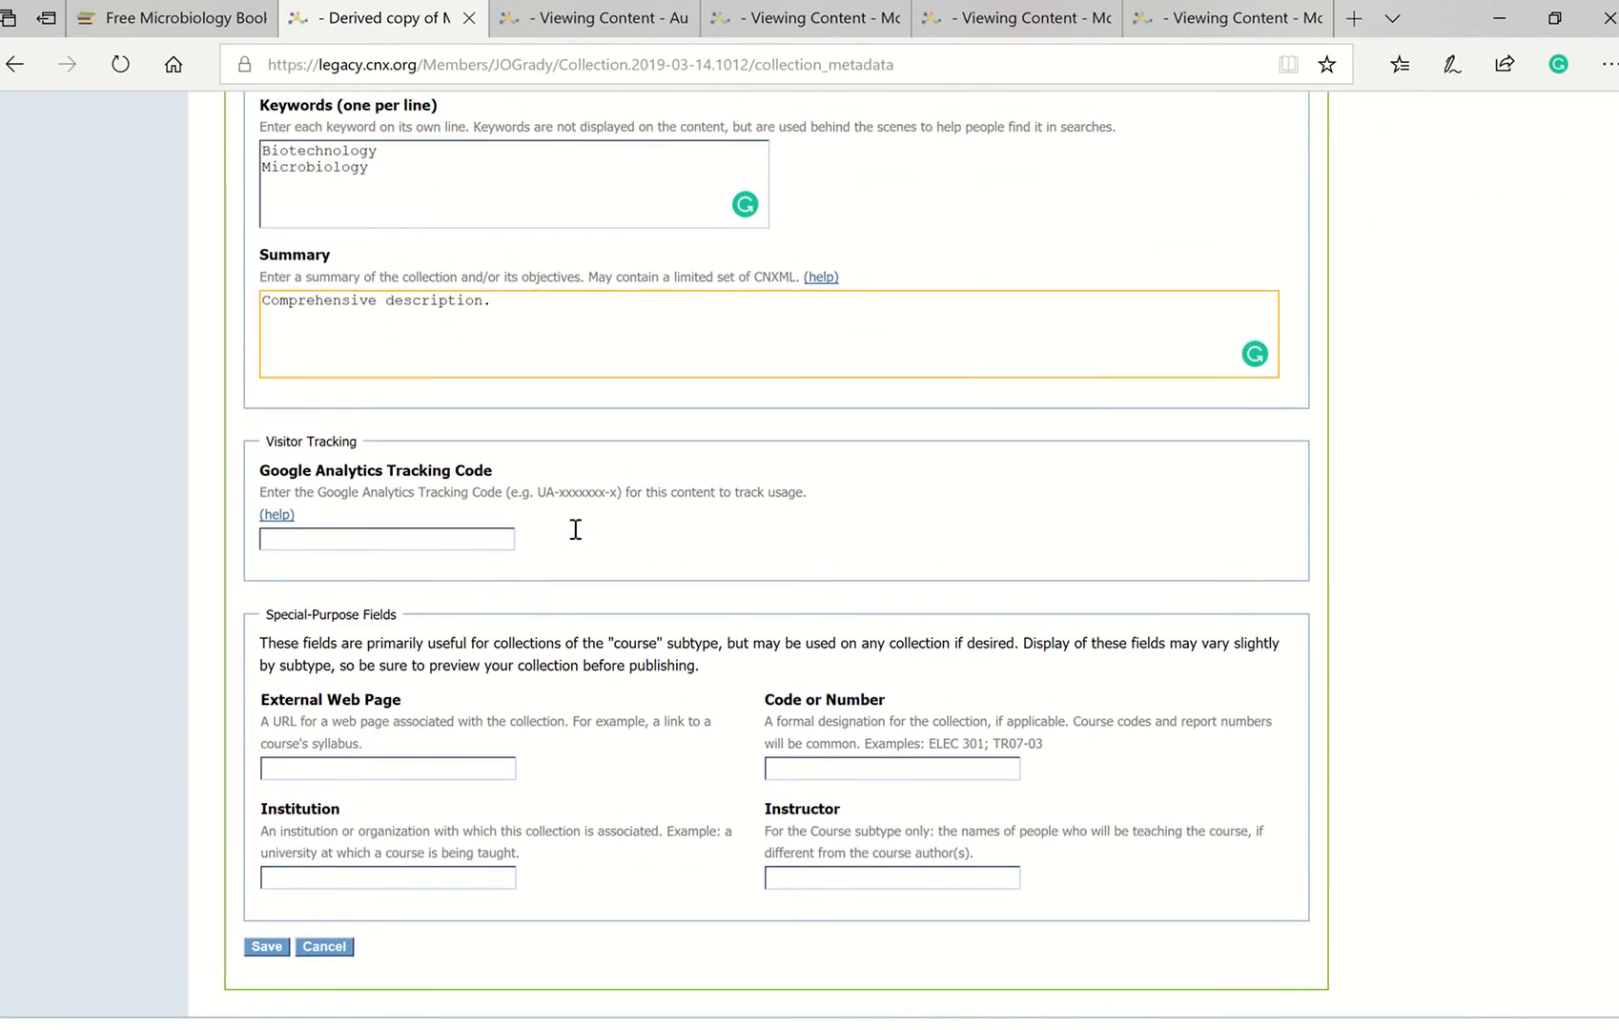
{"action": "scroll", "coordinate": [572, 531], "scroll_direction": "up", "scroll_amount": 10}
{"action": "scroll", "coordinate": [571, 531], "scroll_direction": "down", "scroll_amount": 12}
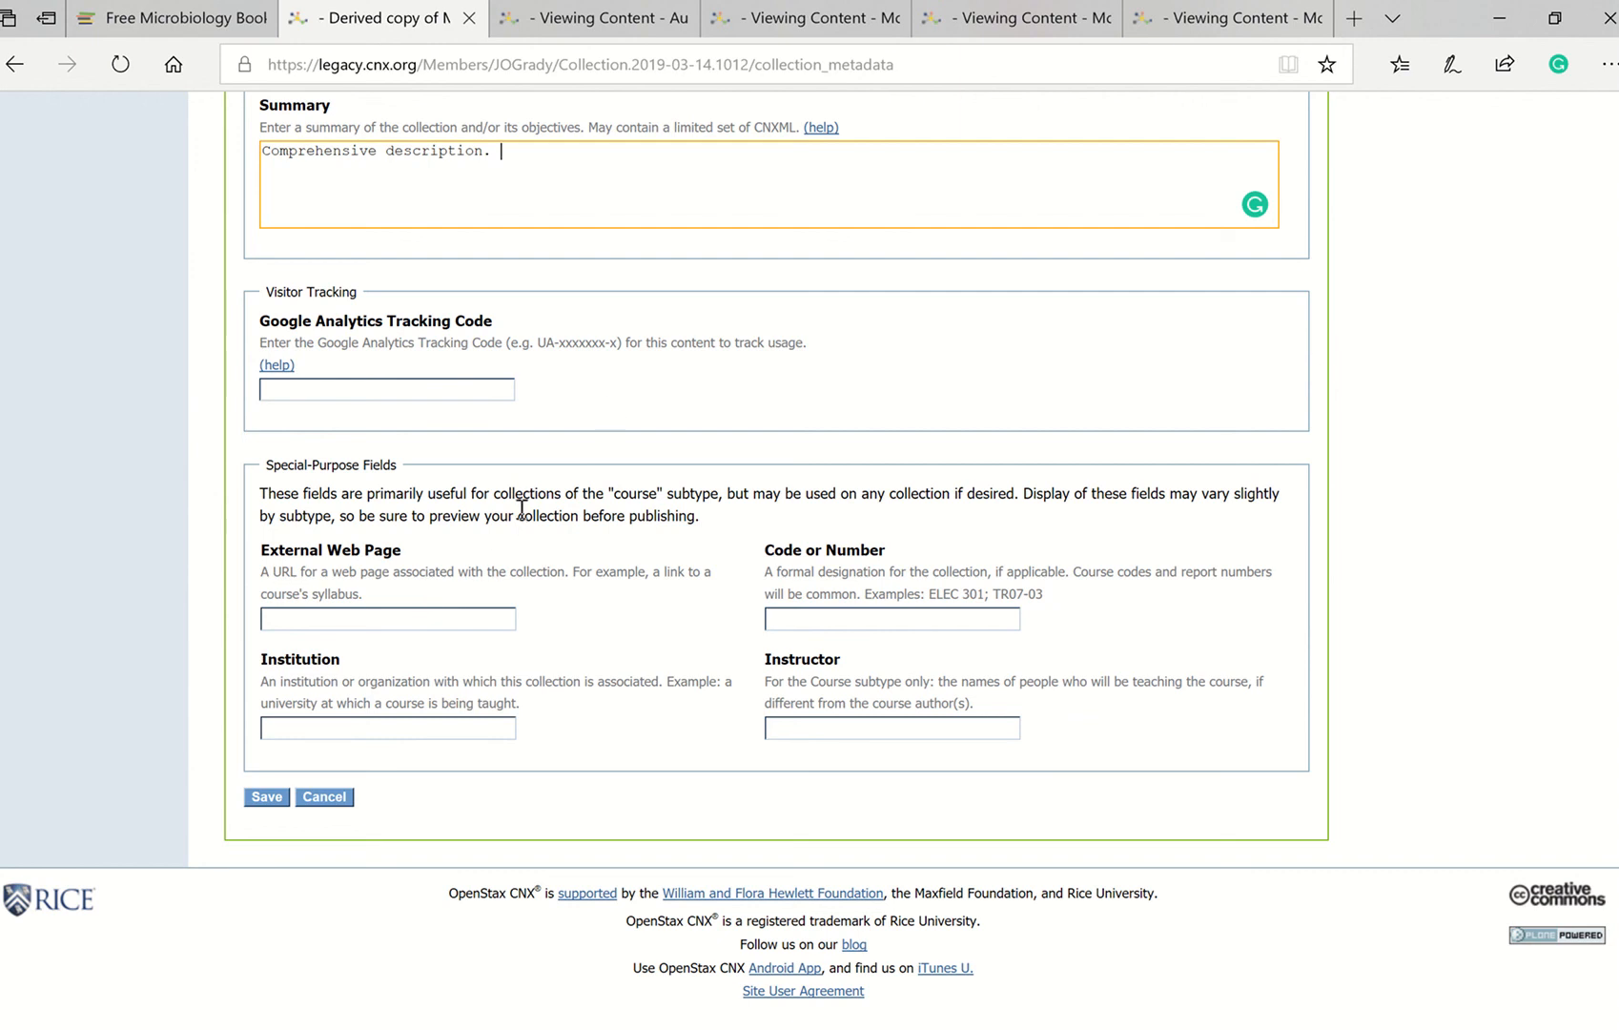
{"action": "scroll", "coordinate": [487, 550], "scroll_direction": "up", "scroll_amount": 9}
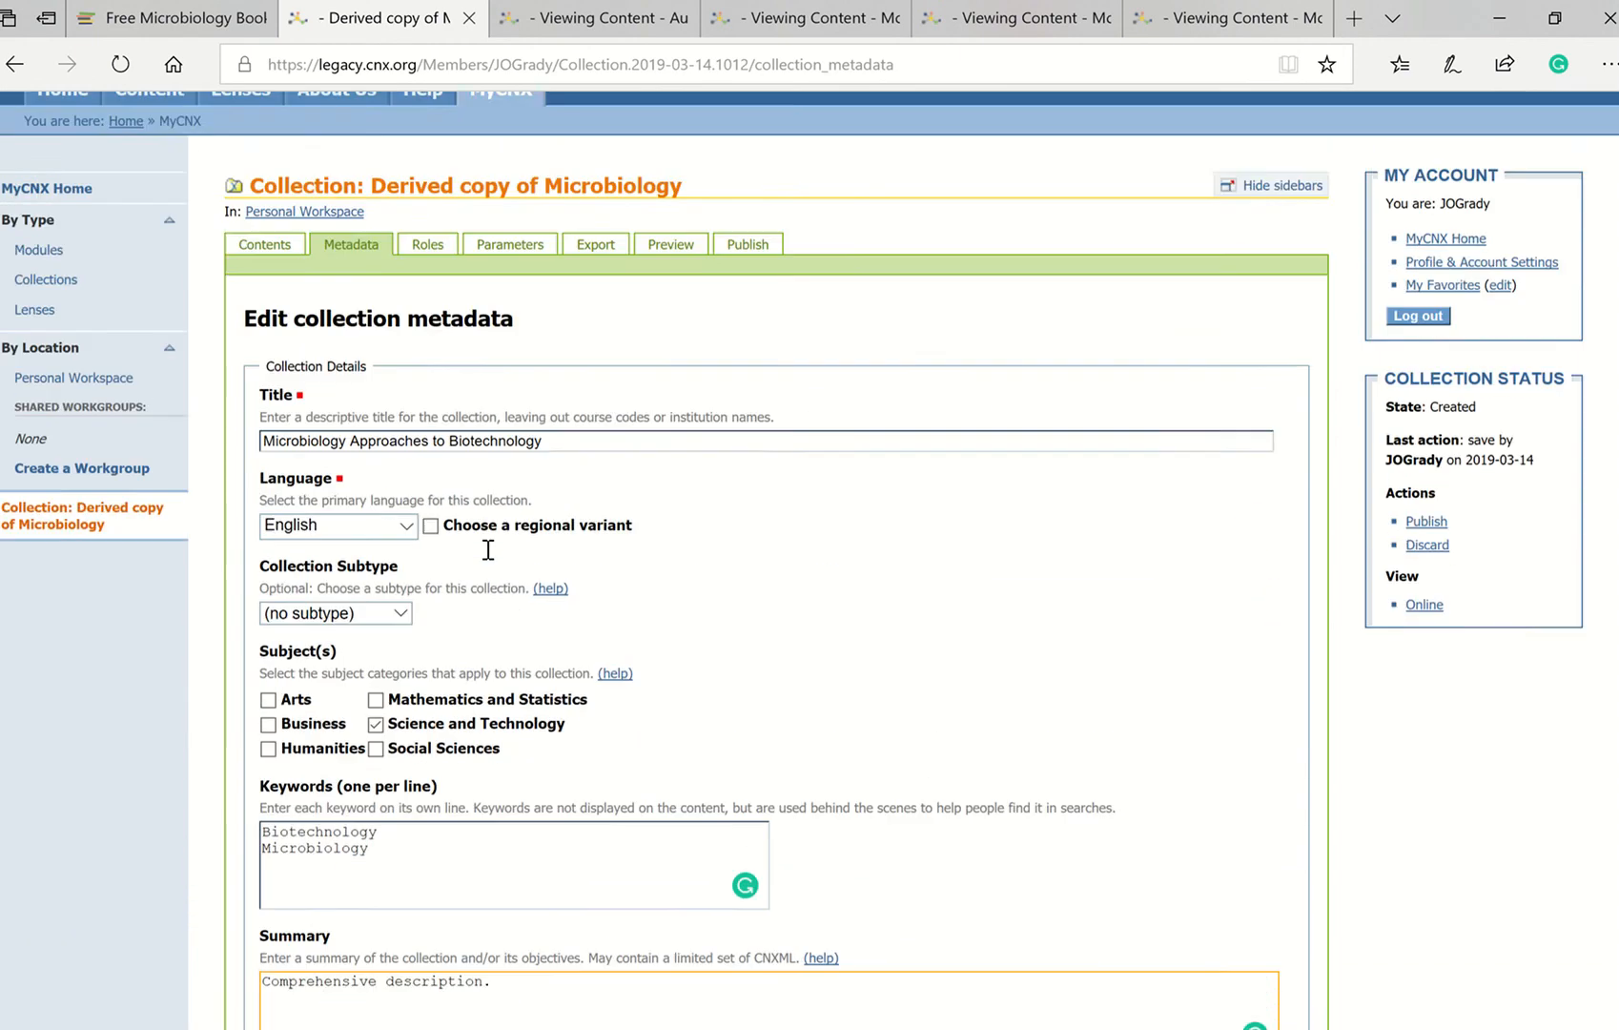
Review the collection's roles, its print and notation parameters and its export option, and open the collection preview
{"action": "left_click", "coordinate": [426, 293]}
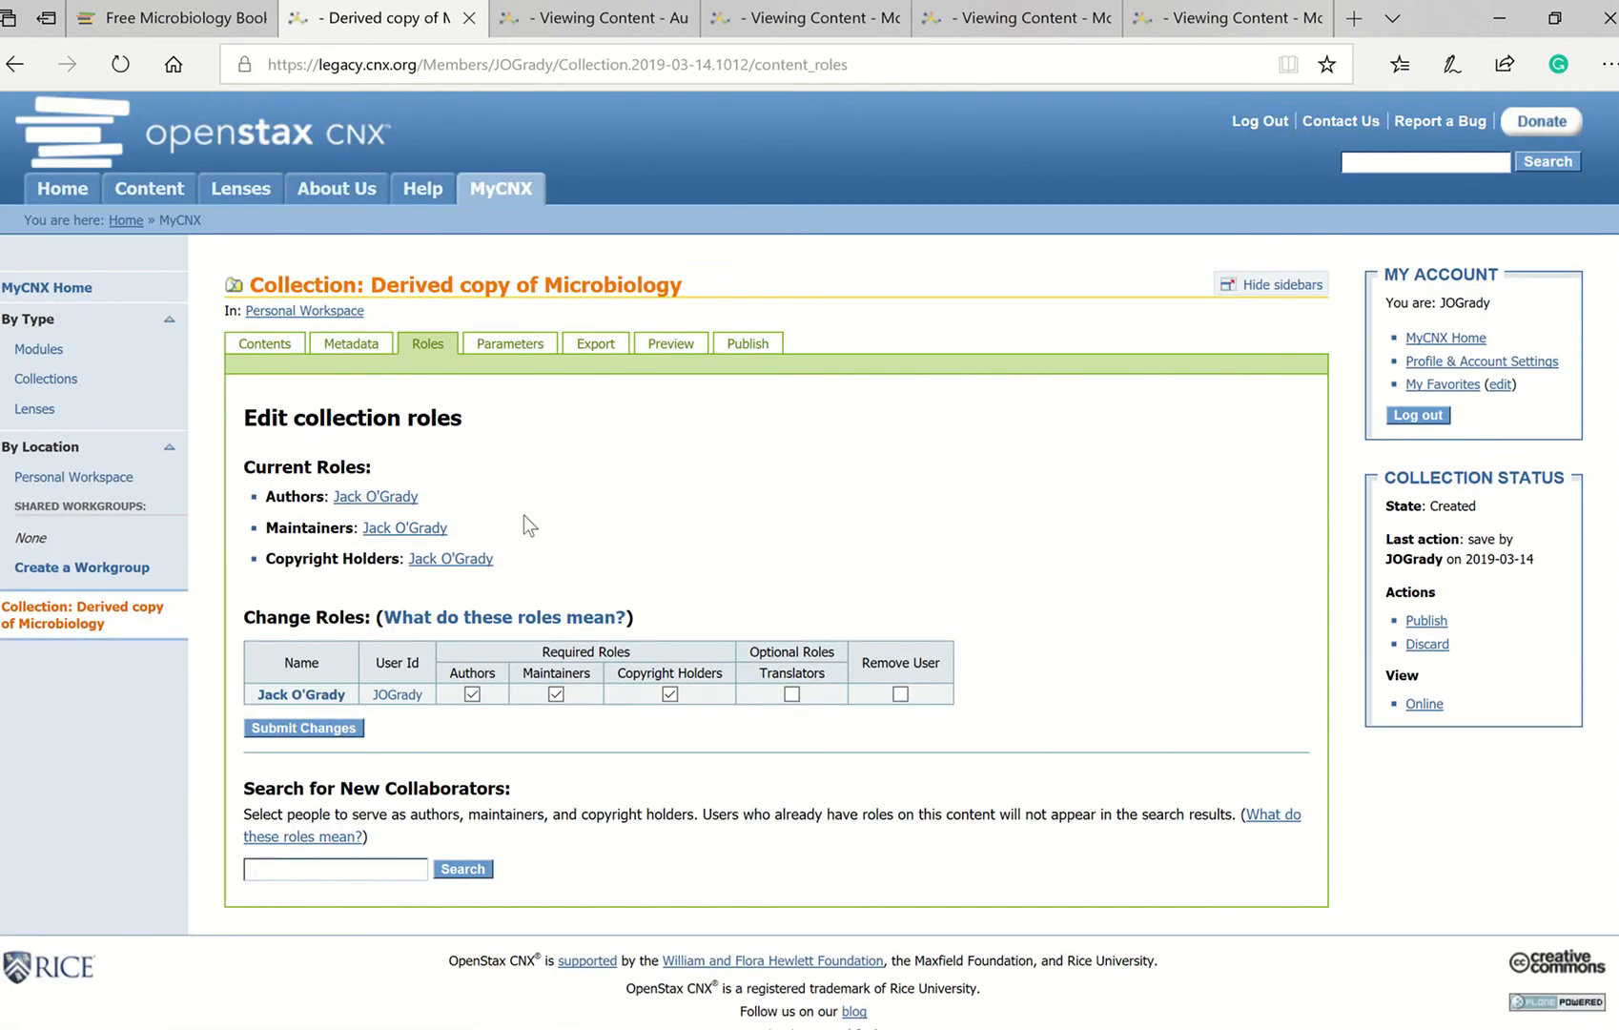
{"action": "scroll", "coordinate": [523, 525], "scroll_direction": "down", "scroll_amount": 1}
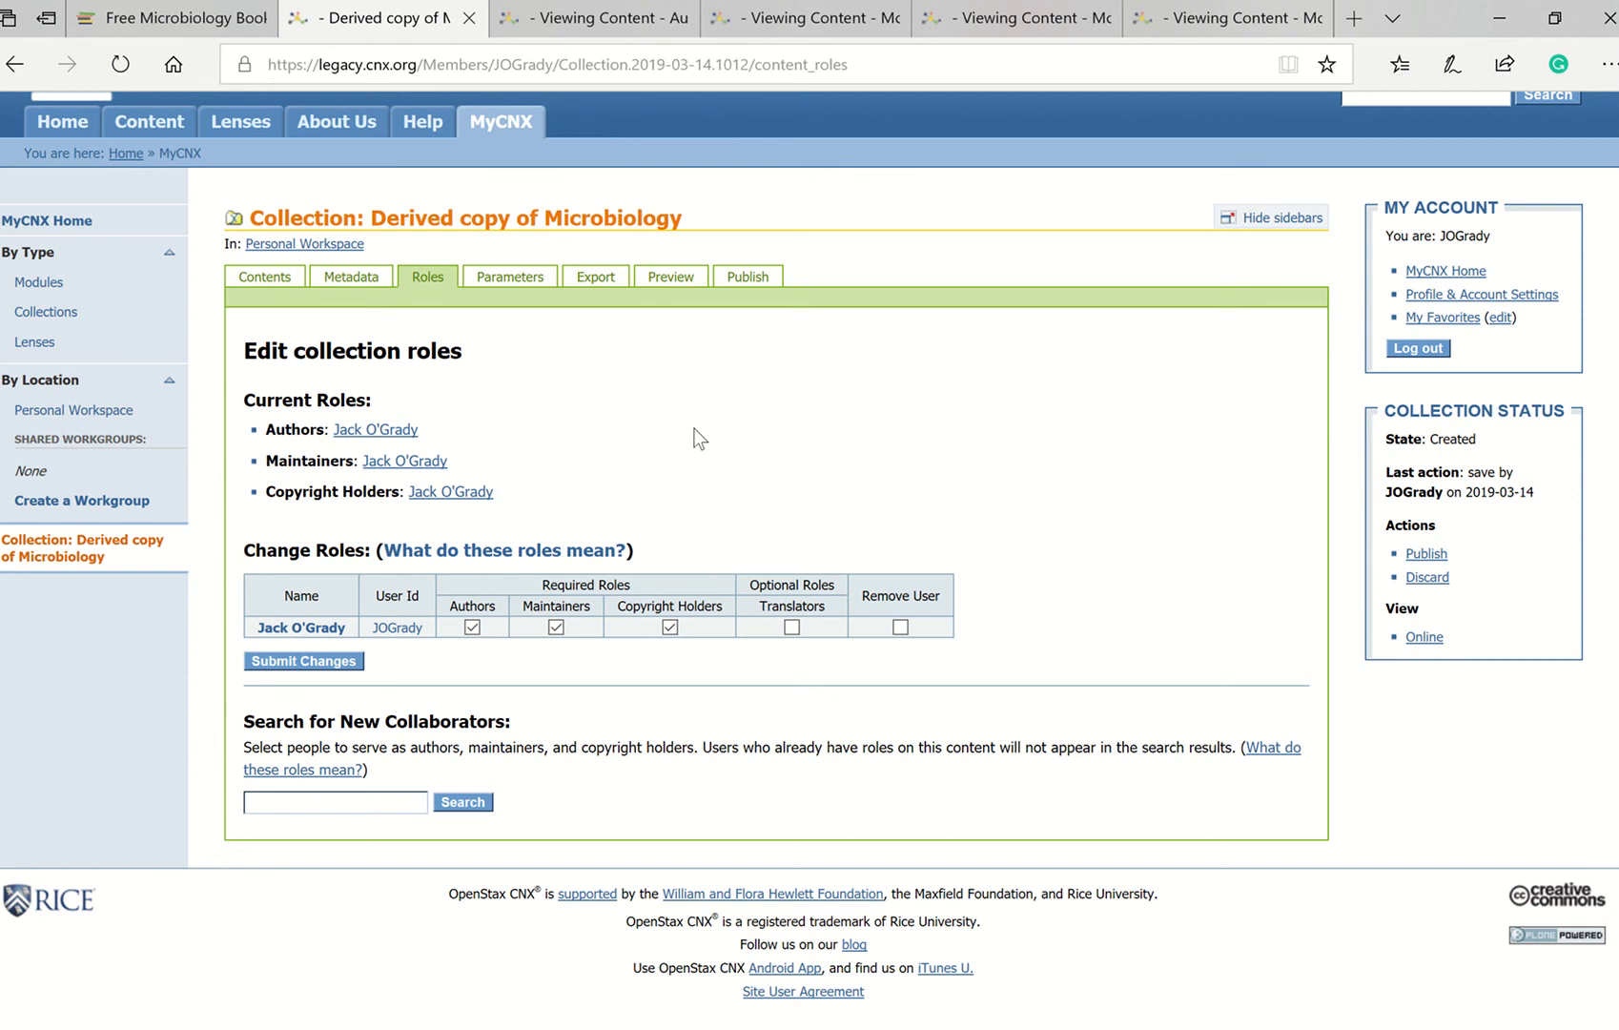
{"action": "left_click", "coordinate": [493, 282]}
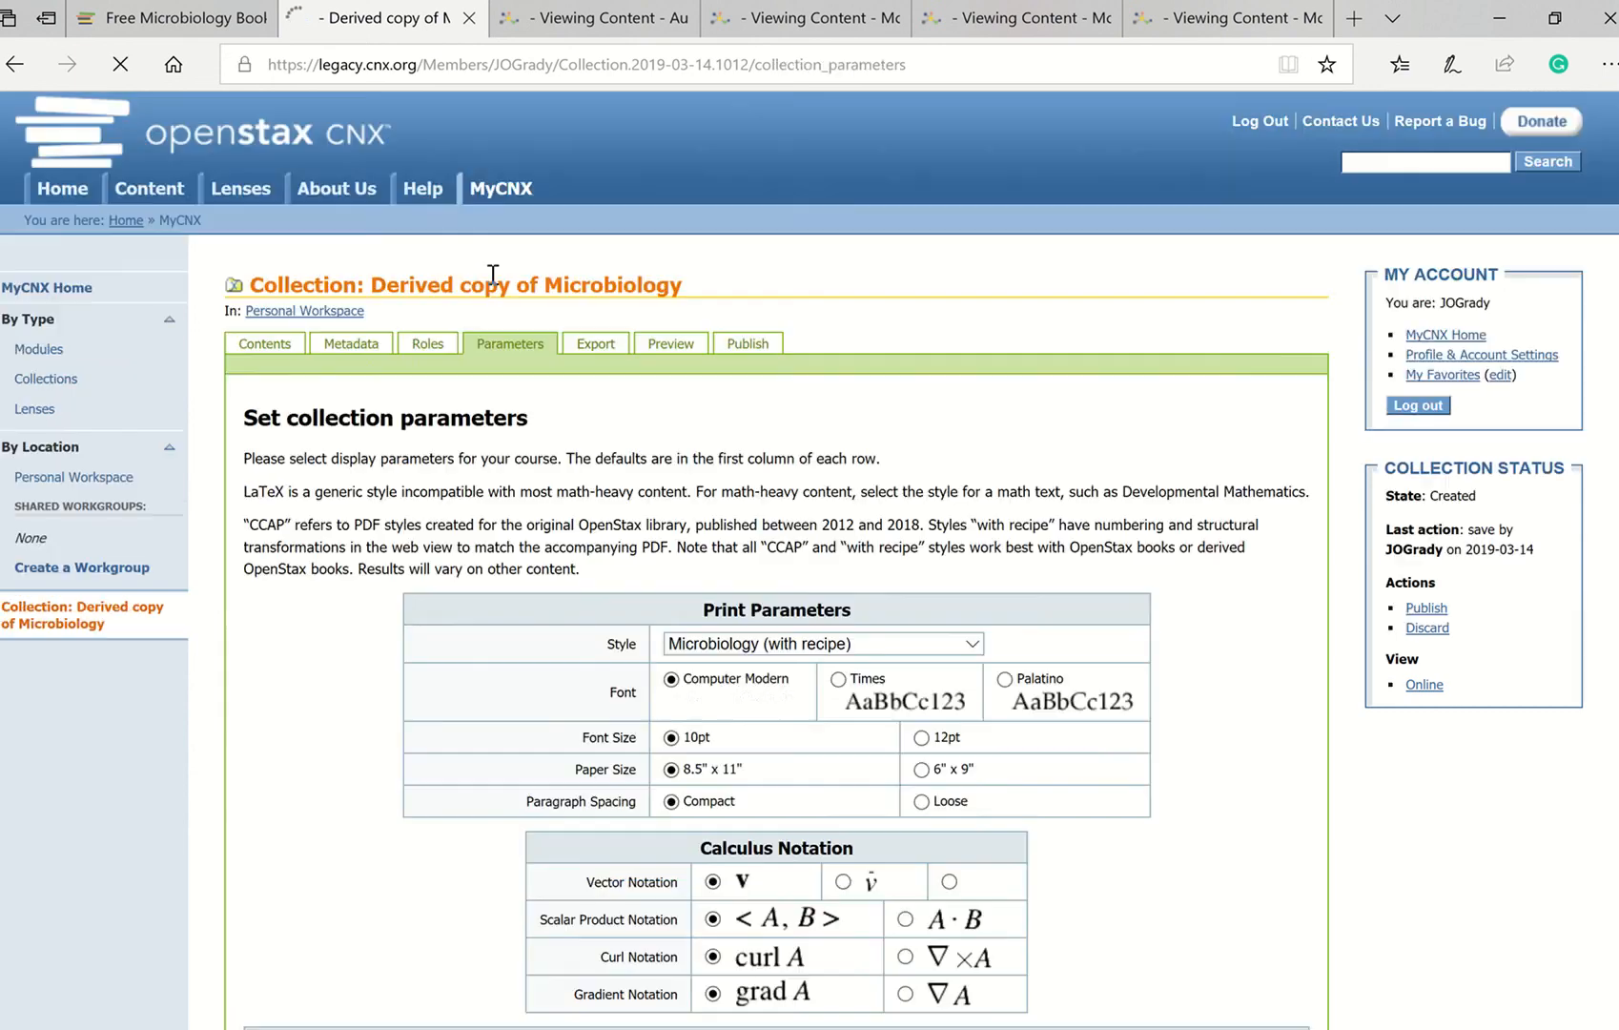
{"action": "scroll", "coordinate": [562, 674], "scroll_direction": "down", "scroll_amount": 4}
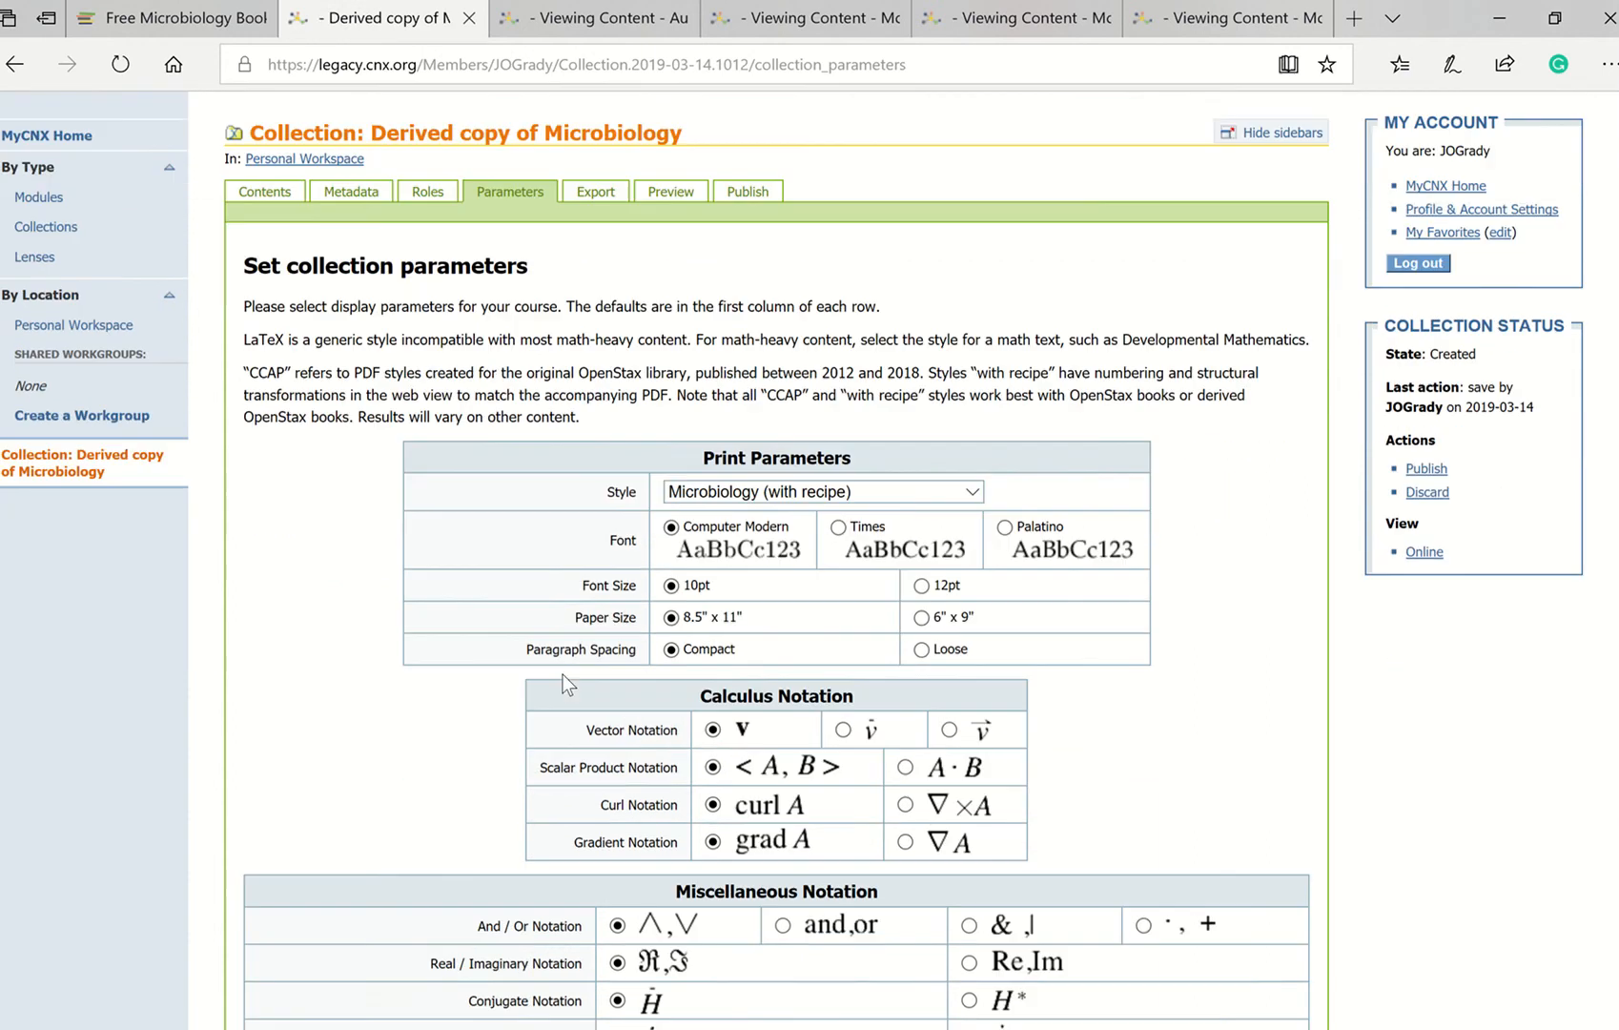
{"action": "scroll", "coordinate": [566, 680], "scroll_direction": "up", "scroll_amount": 6}
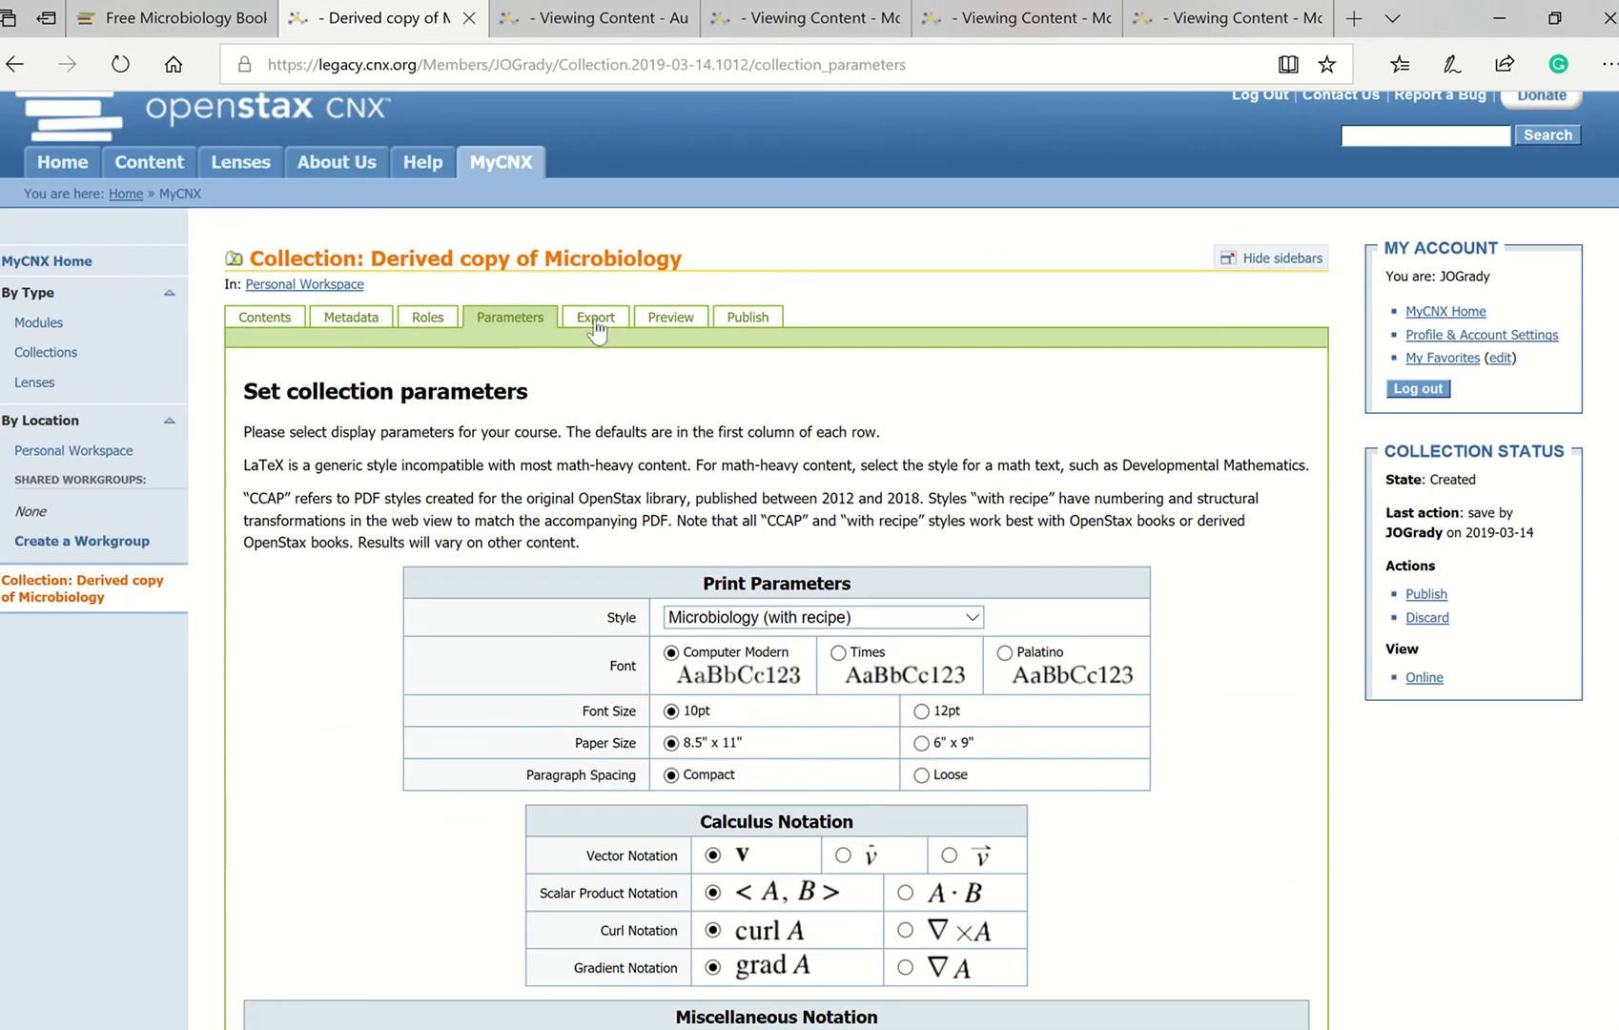
{"action": "left_click", "coordinate": [602, 321]}
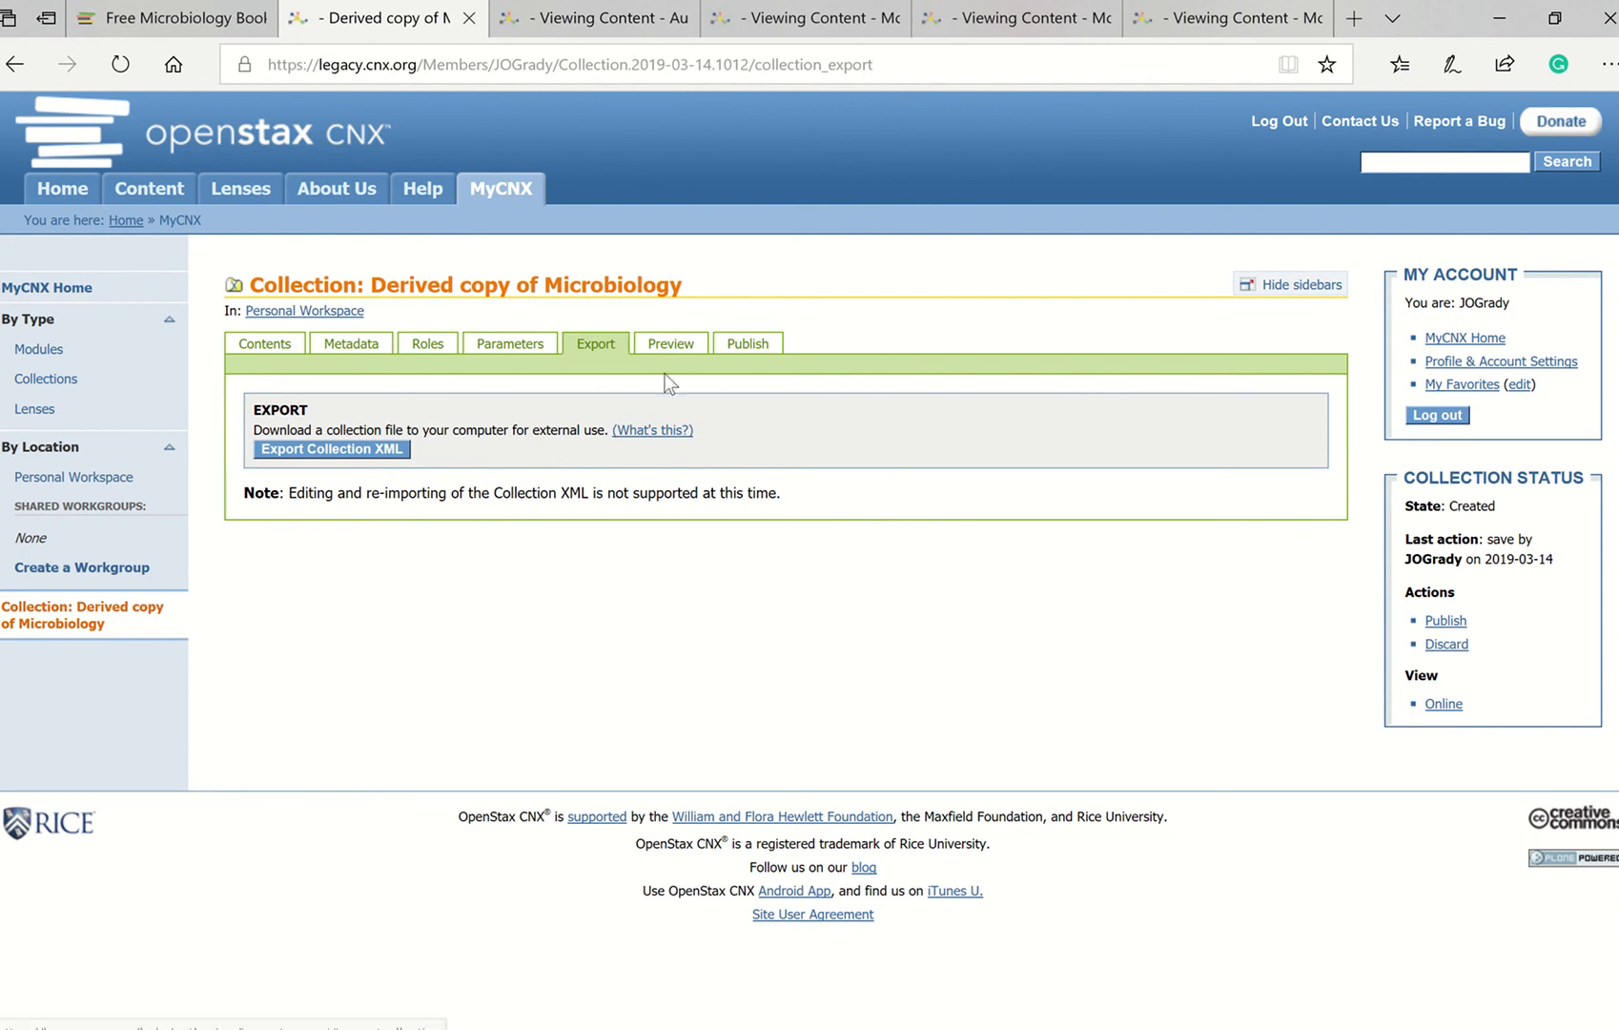
{"action": "left_click", "coordinate": [670, 343]}
{"action": "mouse_move", "coordinate": [803, 3]}
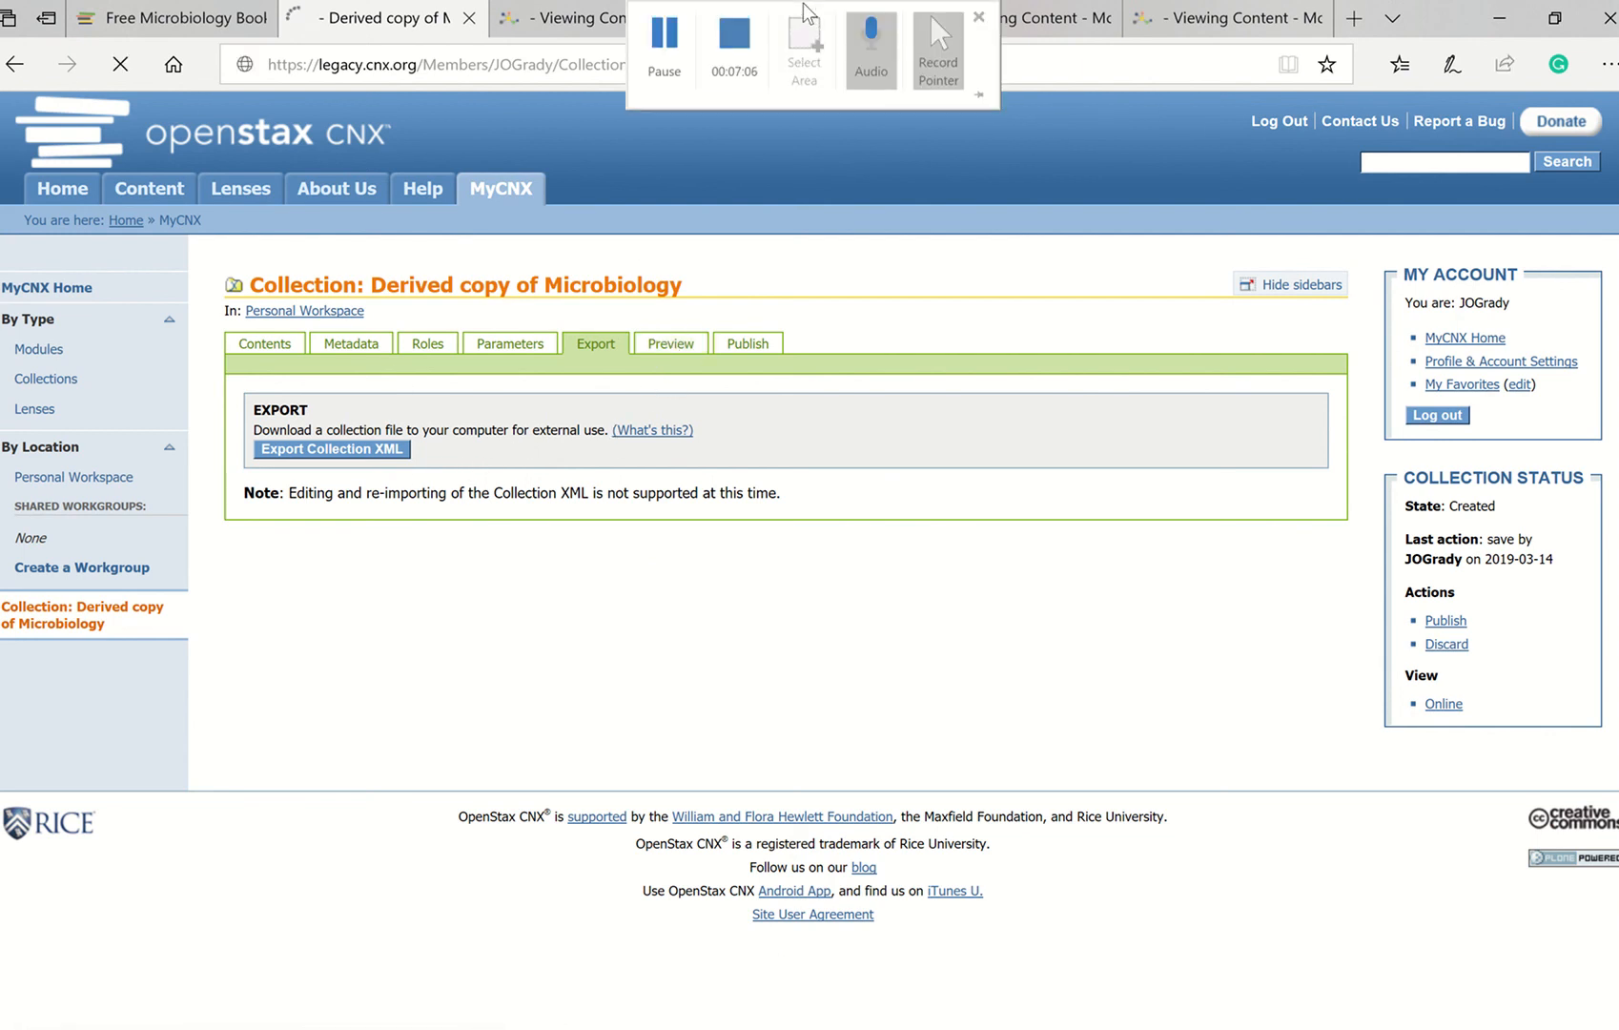
Open the Preface from the collection preview, view its new style version, and return to the old style preview
{"action": "left_click", "coordinate": [665, 38]}
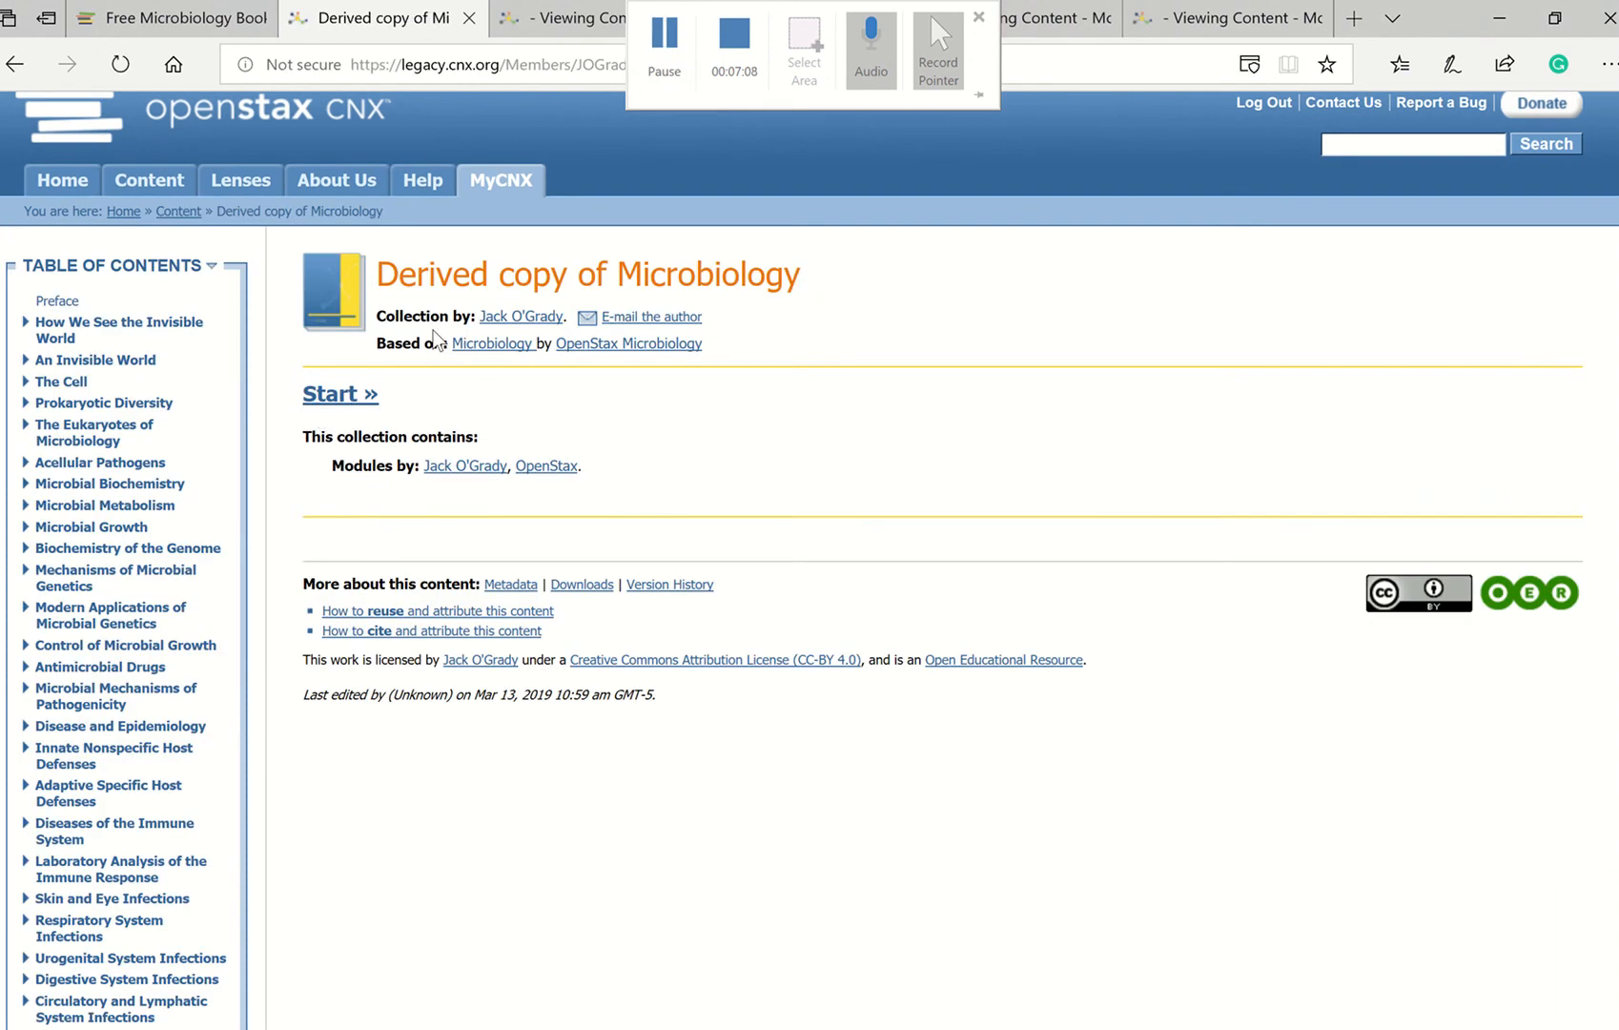
{"action": "left_click", "coordinate": [319, 404]}
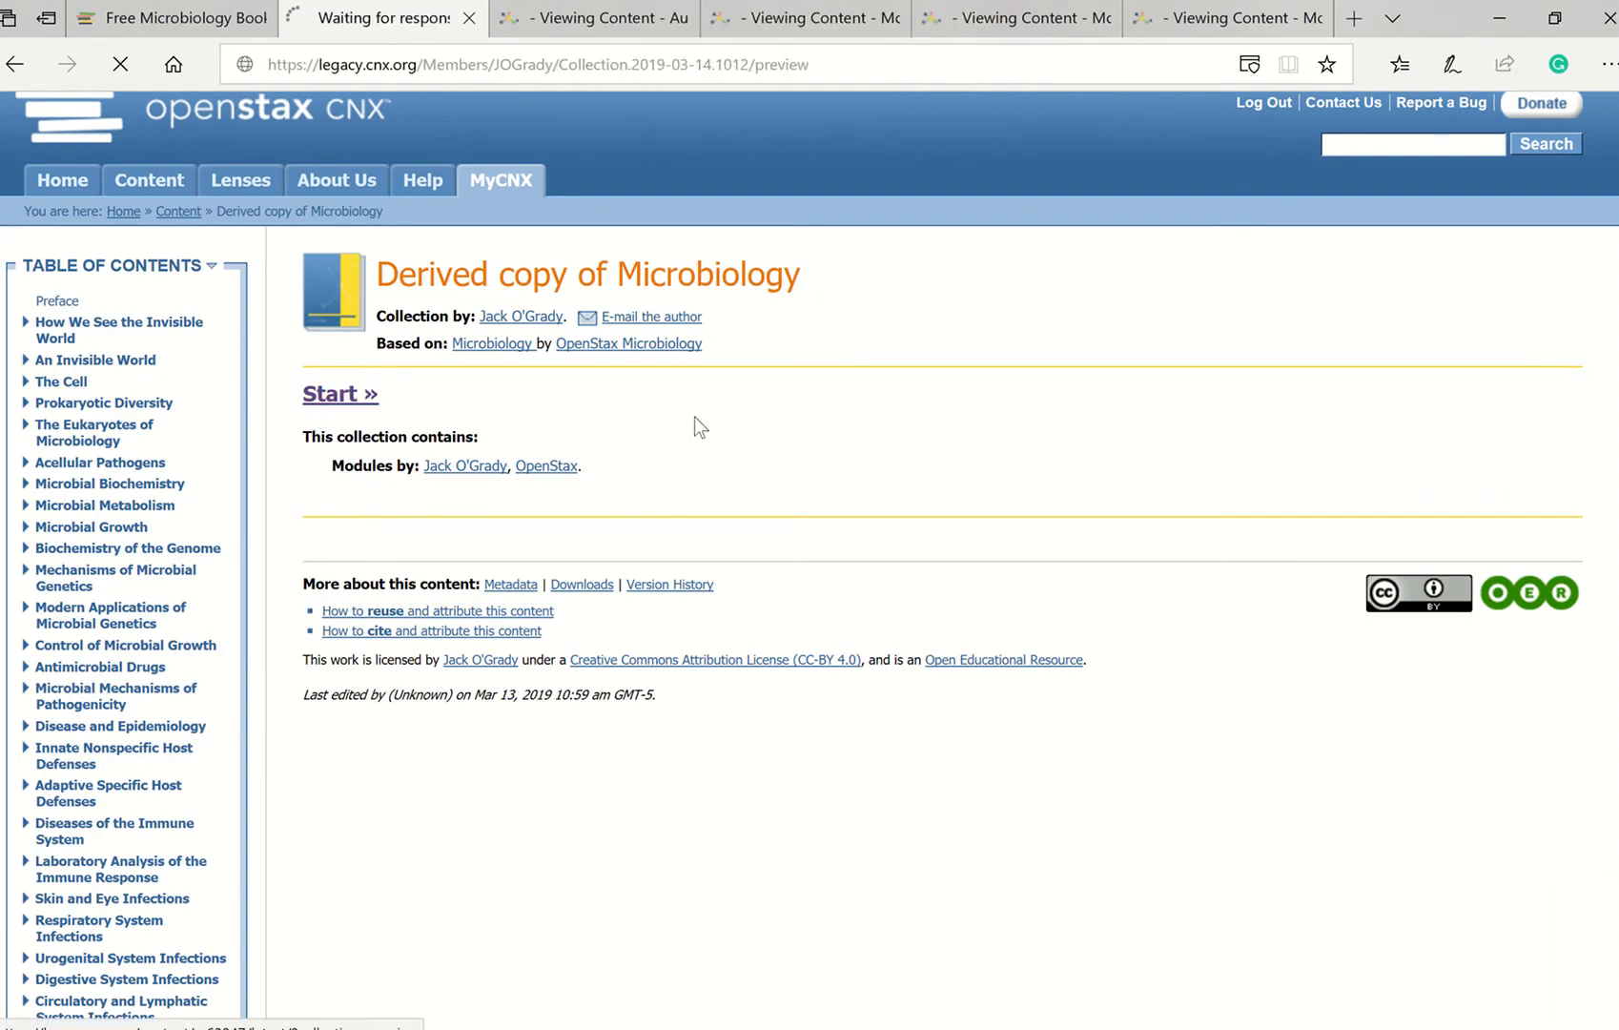
{"action": "mouse_move", "coordinate": [671, 36]}
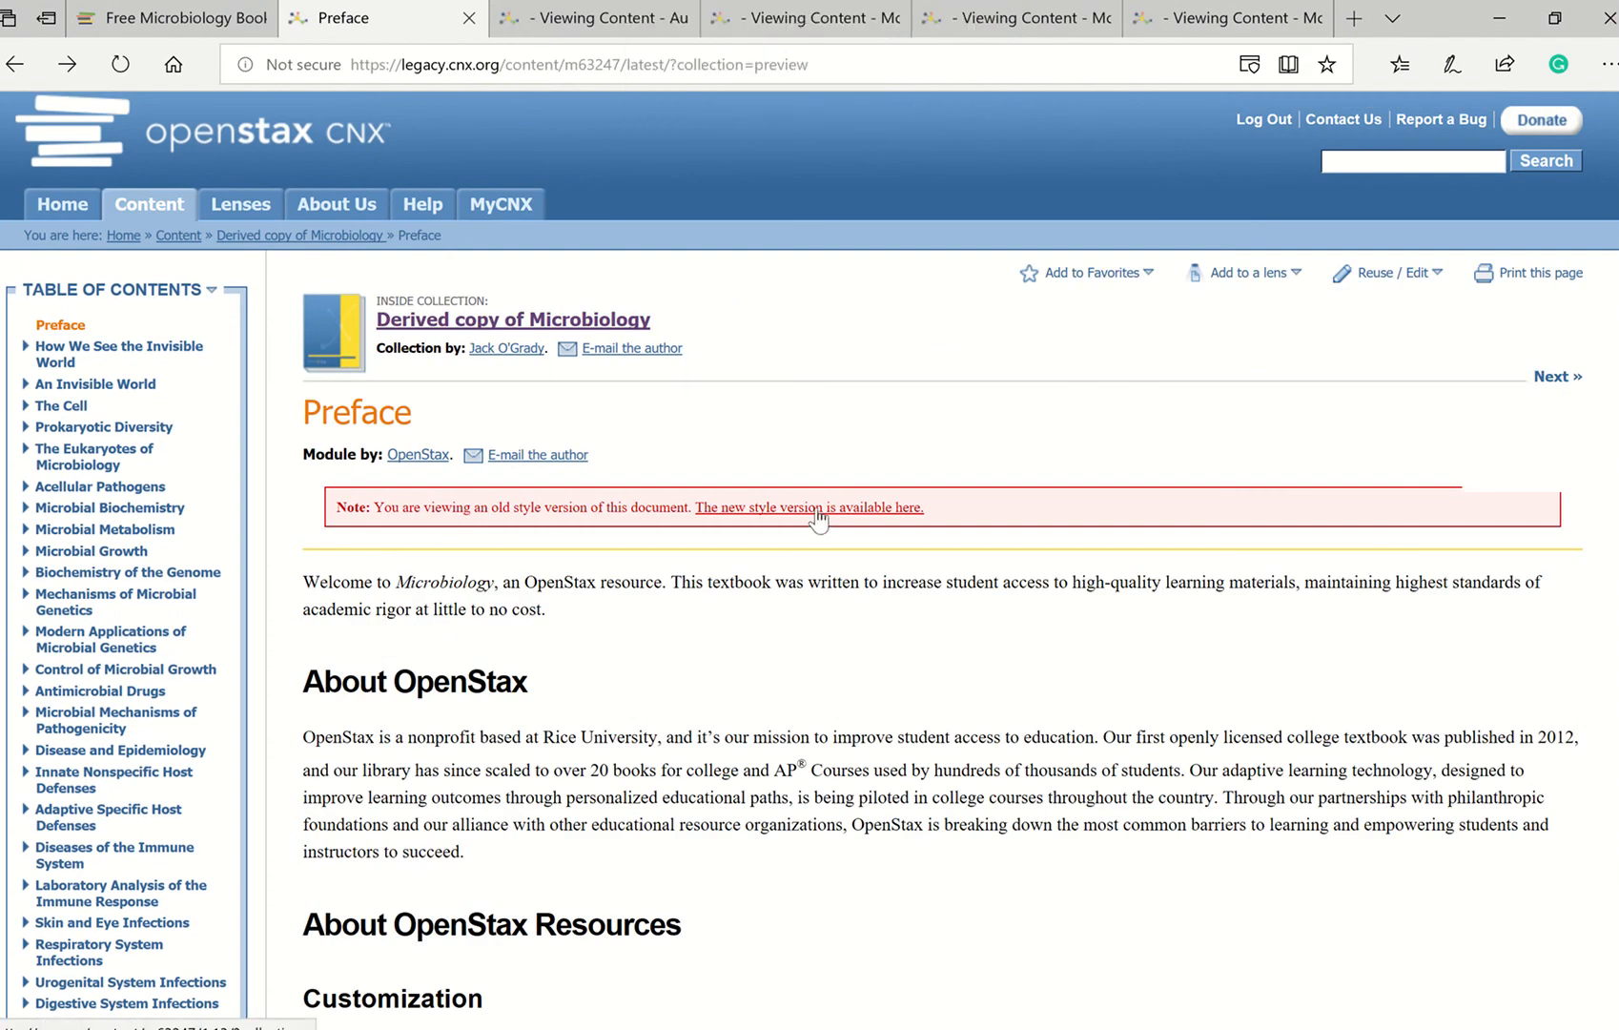
{"action": "left_click", "coordinate": [817, 515]}
{"action": "mouse_move", "coordinate": [657, 52]}
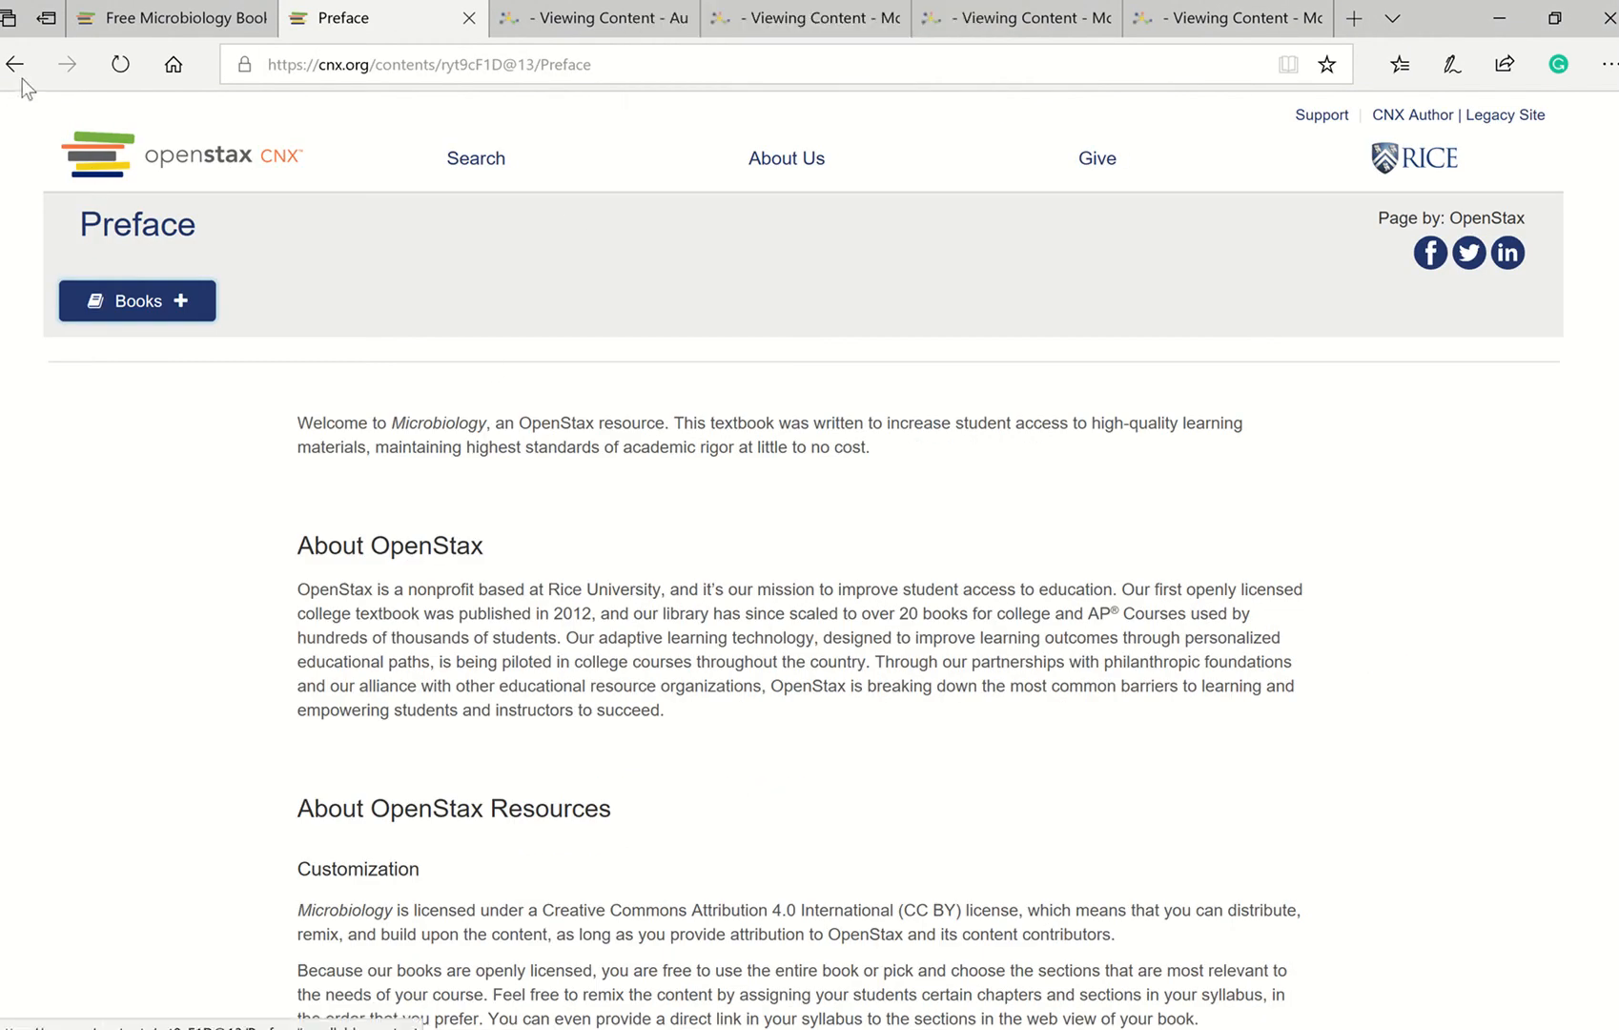
{"action": "left_click", "coordinate": [17, 67]}
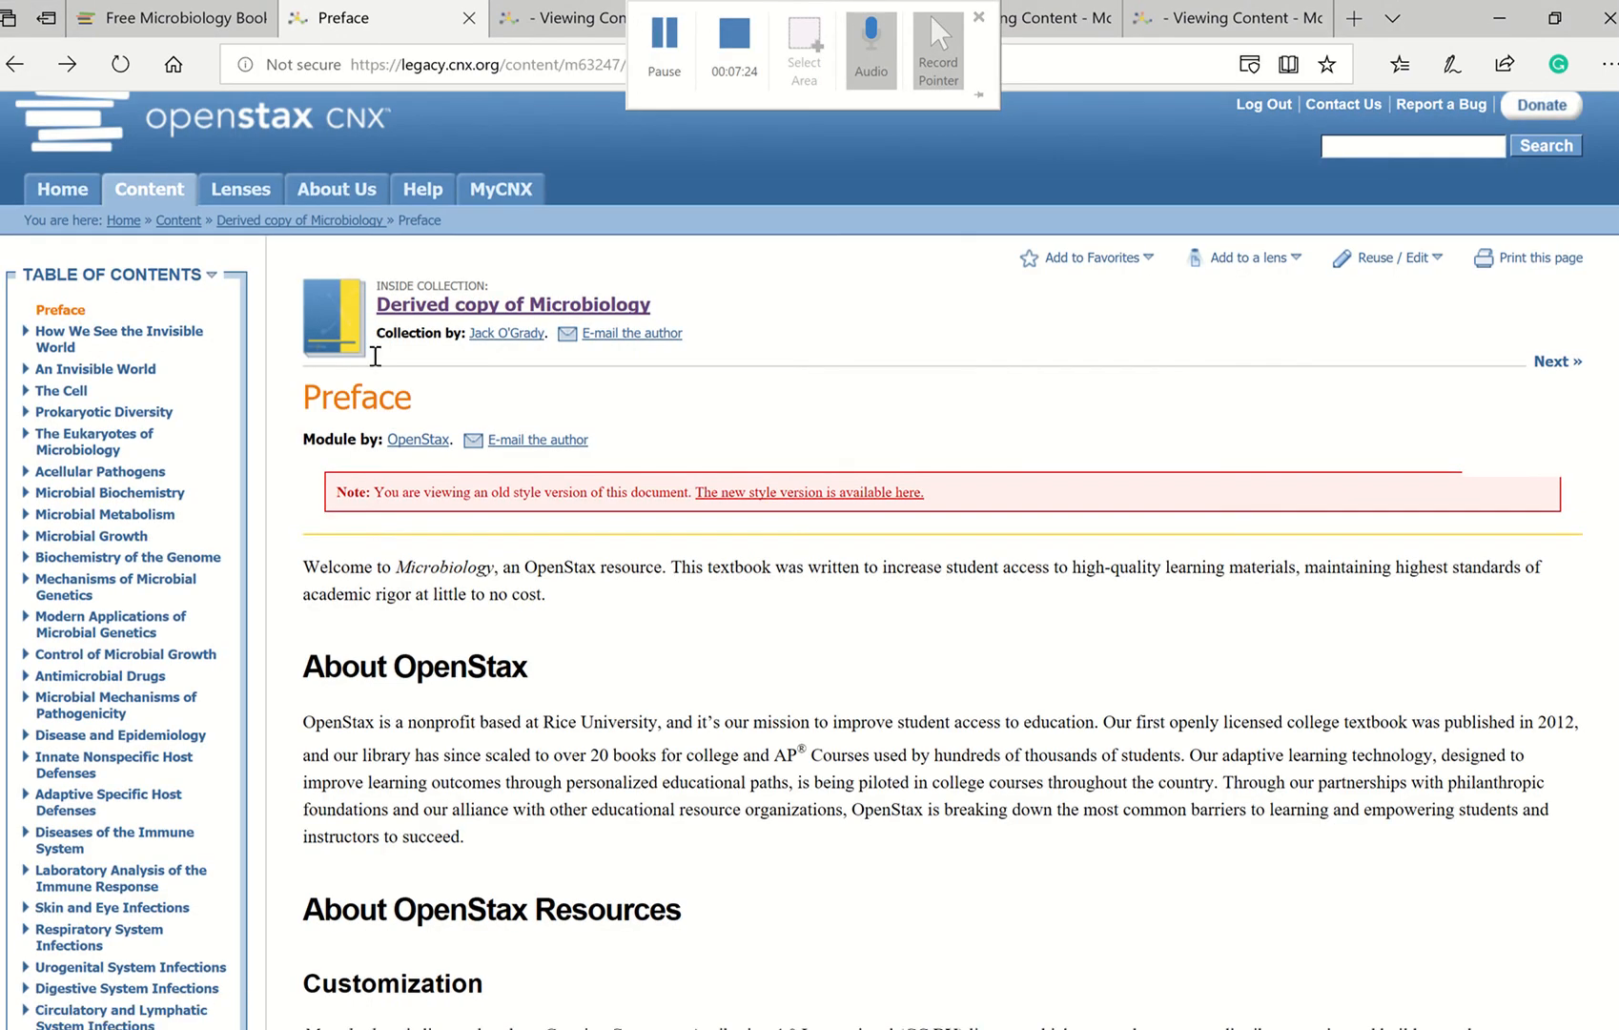
Examine the modules under The Cell and An Invisible World in the preview's table of contents, collapse both chapters, and return to the collection's export page
{"action": "left_click", "coordinate": [71, 393]}
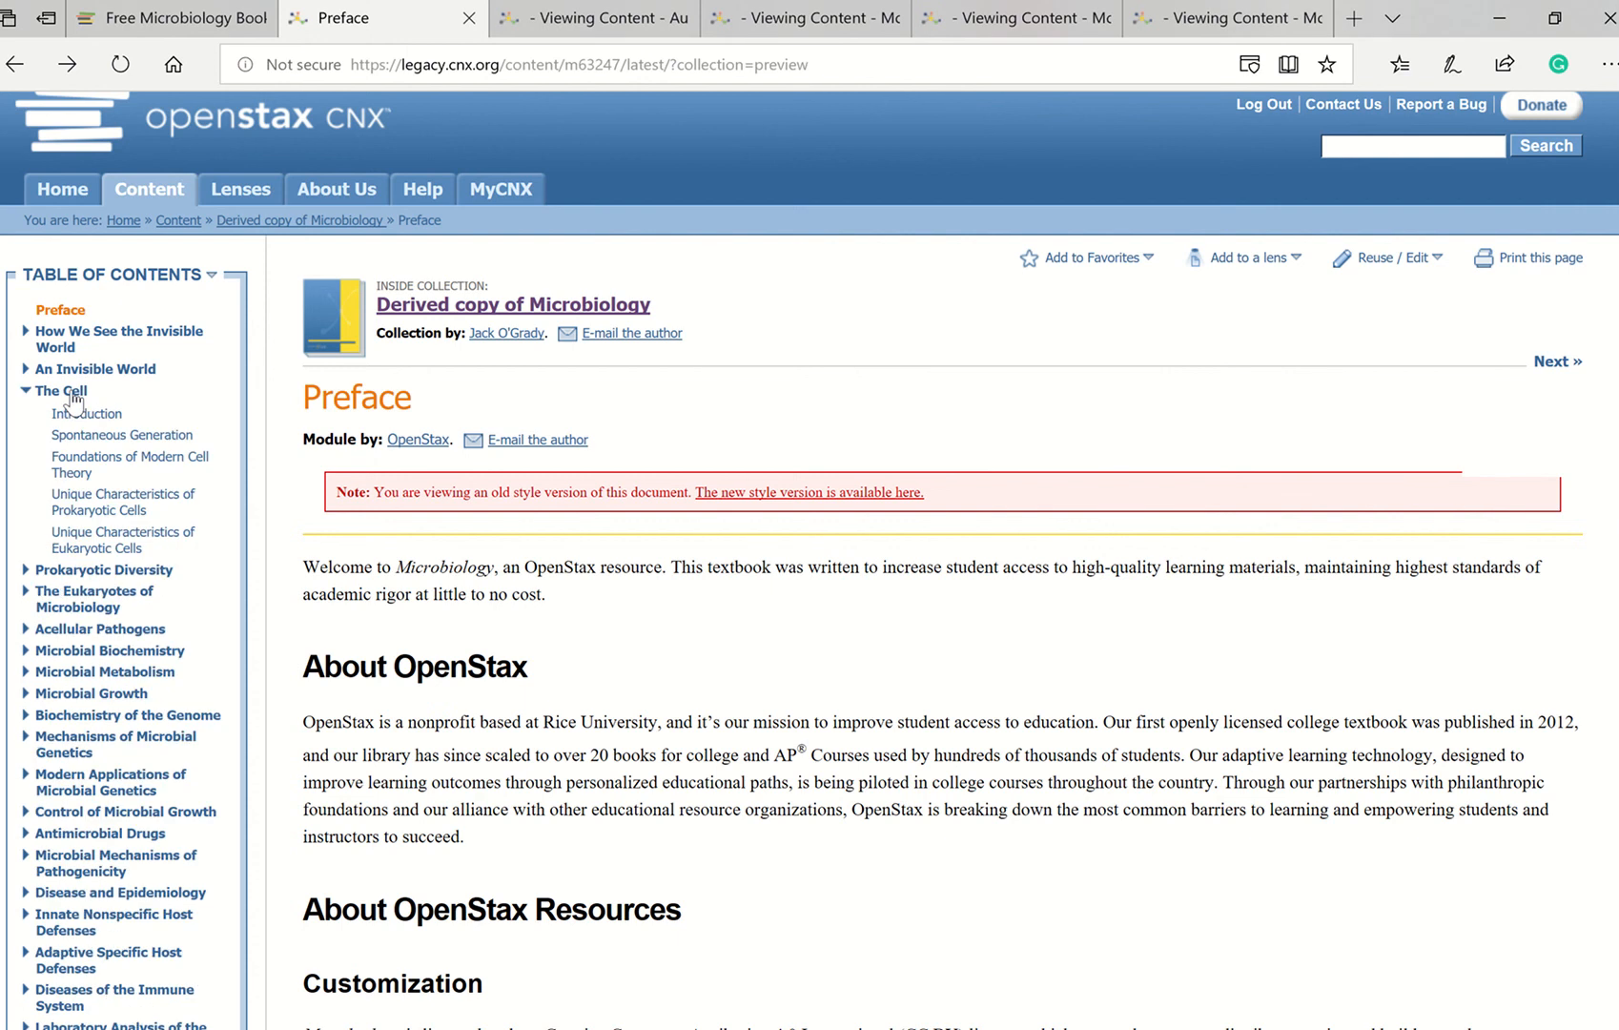
{"action": "left_click", "coordinate": [84, 372]}
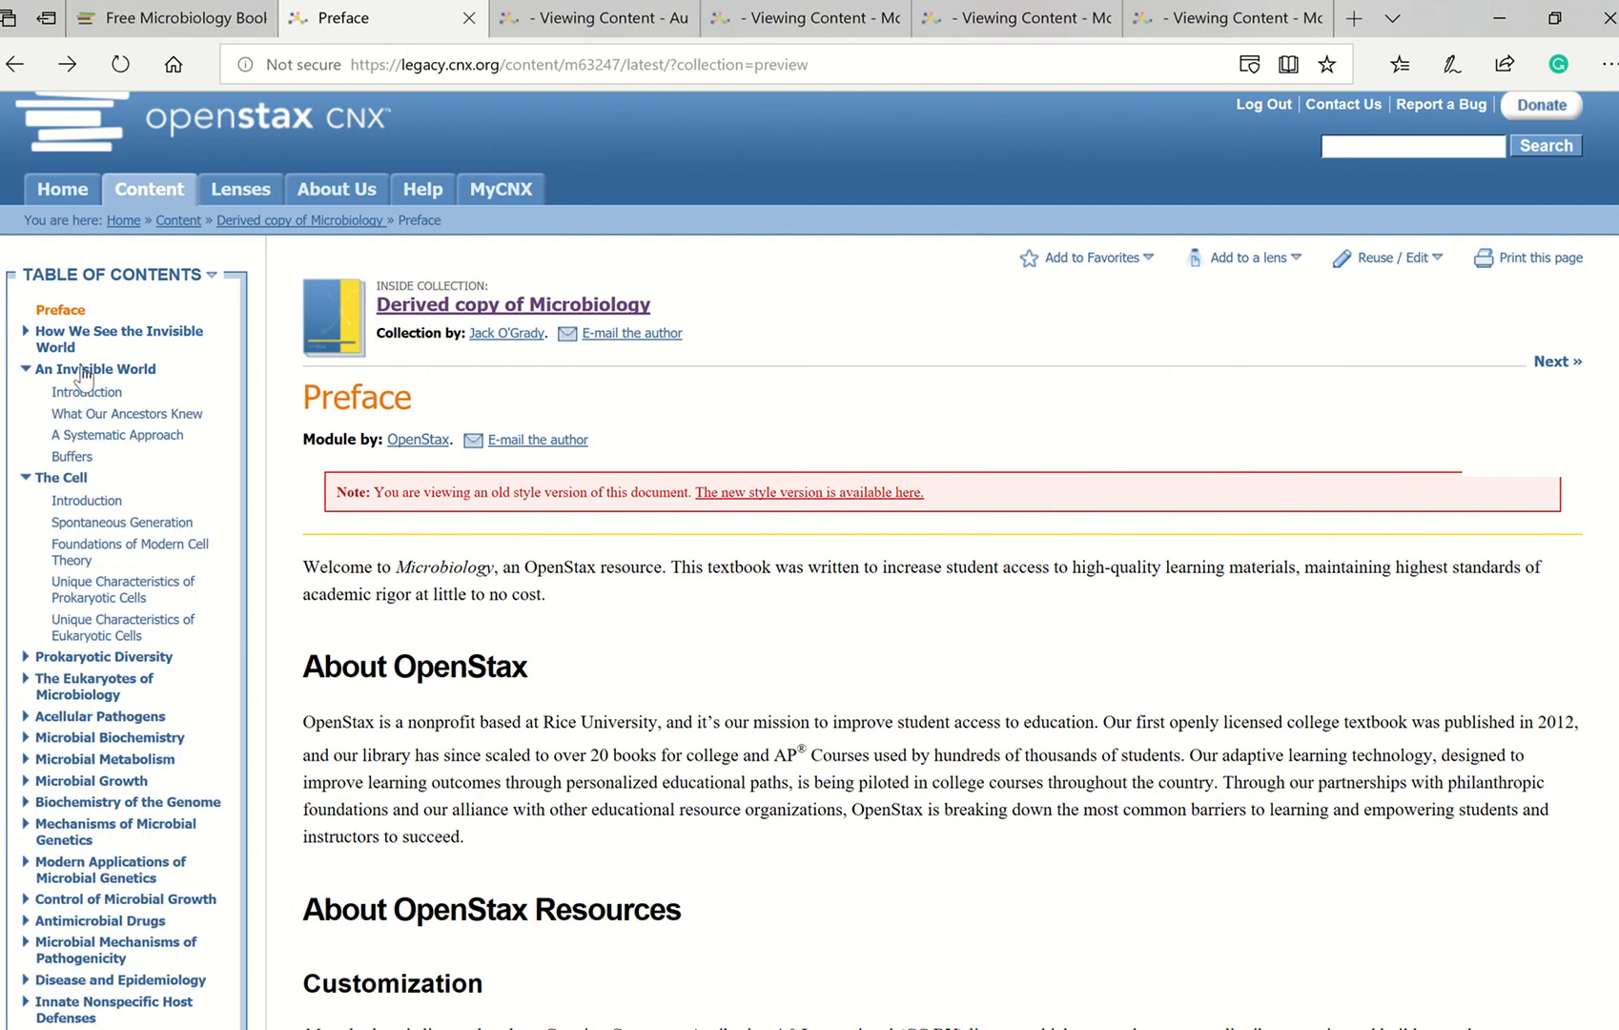
{"action": "left_click", "coordinate": [26, 480]}
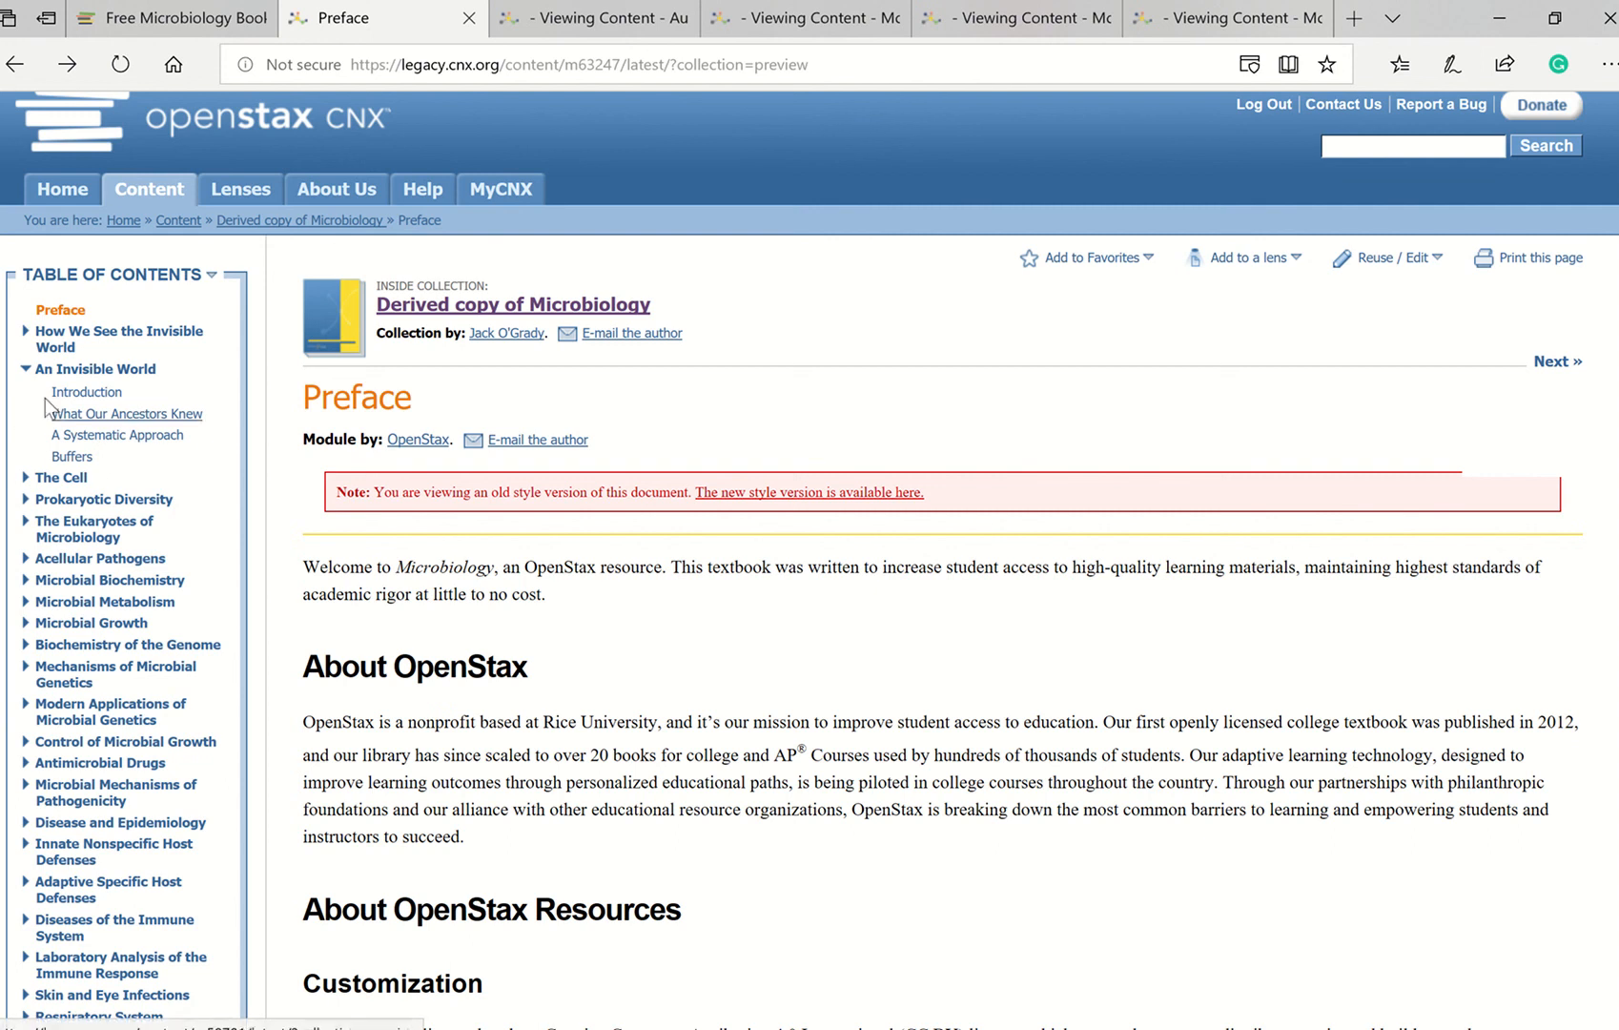
{"action": "left_click", "coordinate": [25, 375]}
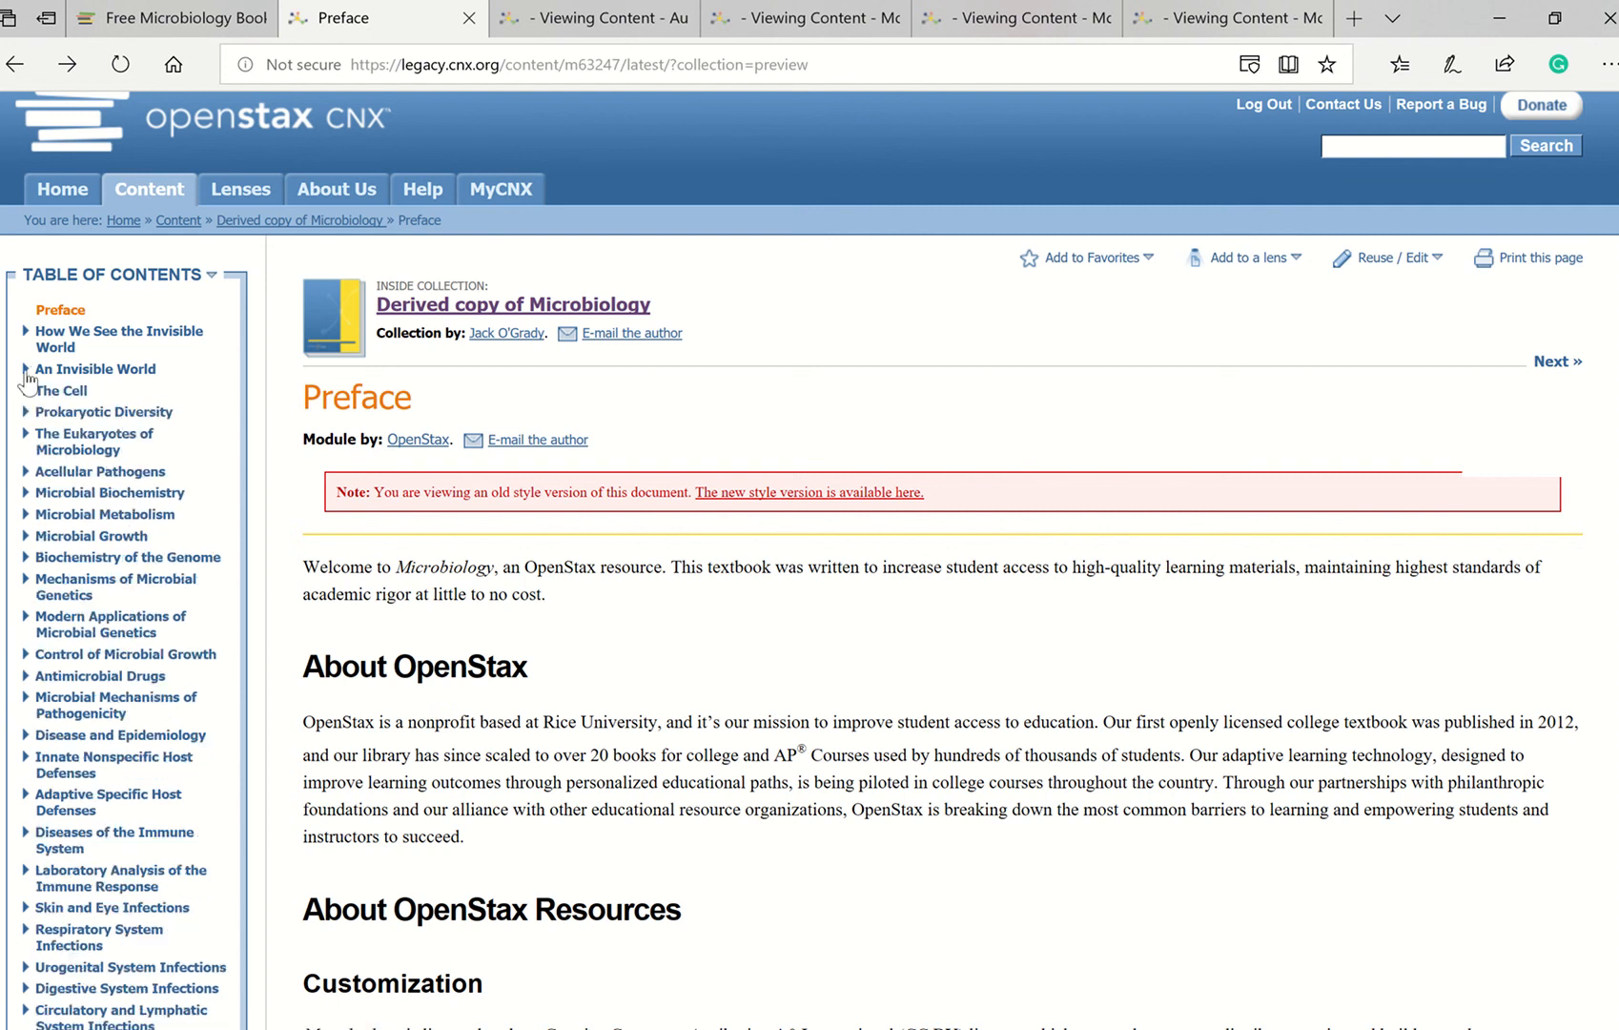
{"action": "left_click", "coordinate": [14, 64]}
{"action": "left_click", "coordinate": [15, 65]}
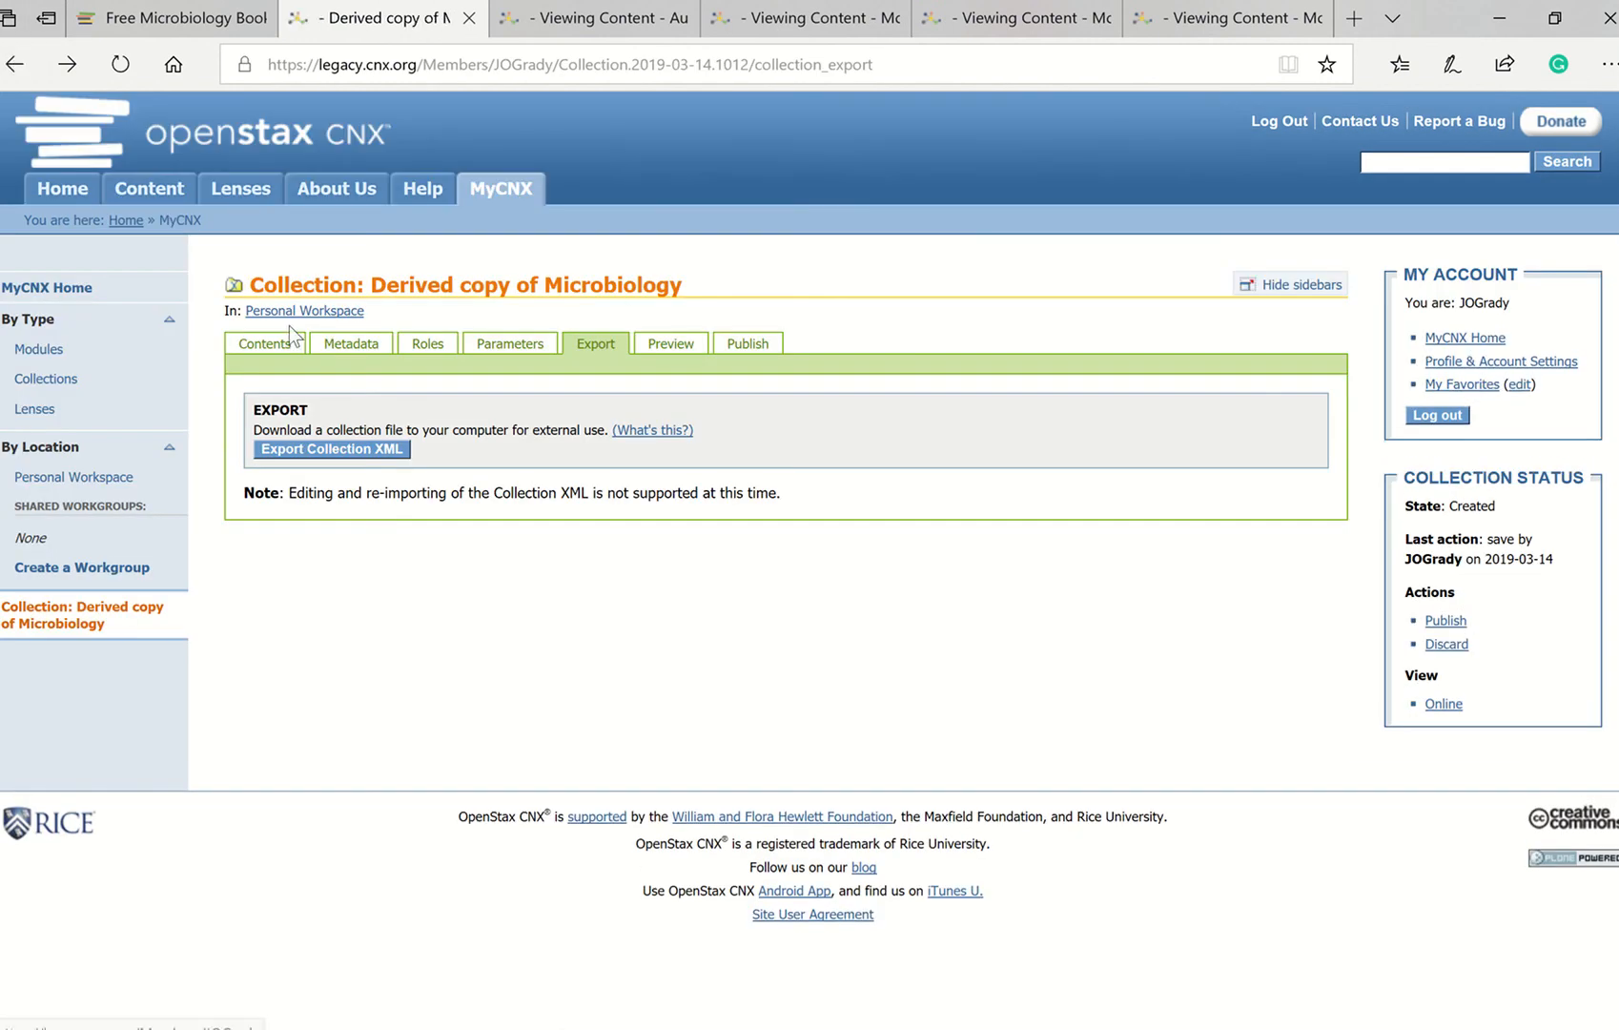
{"action": "mouse_move", "coordinate": [724, 8]}
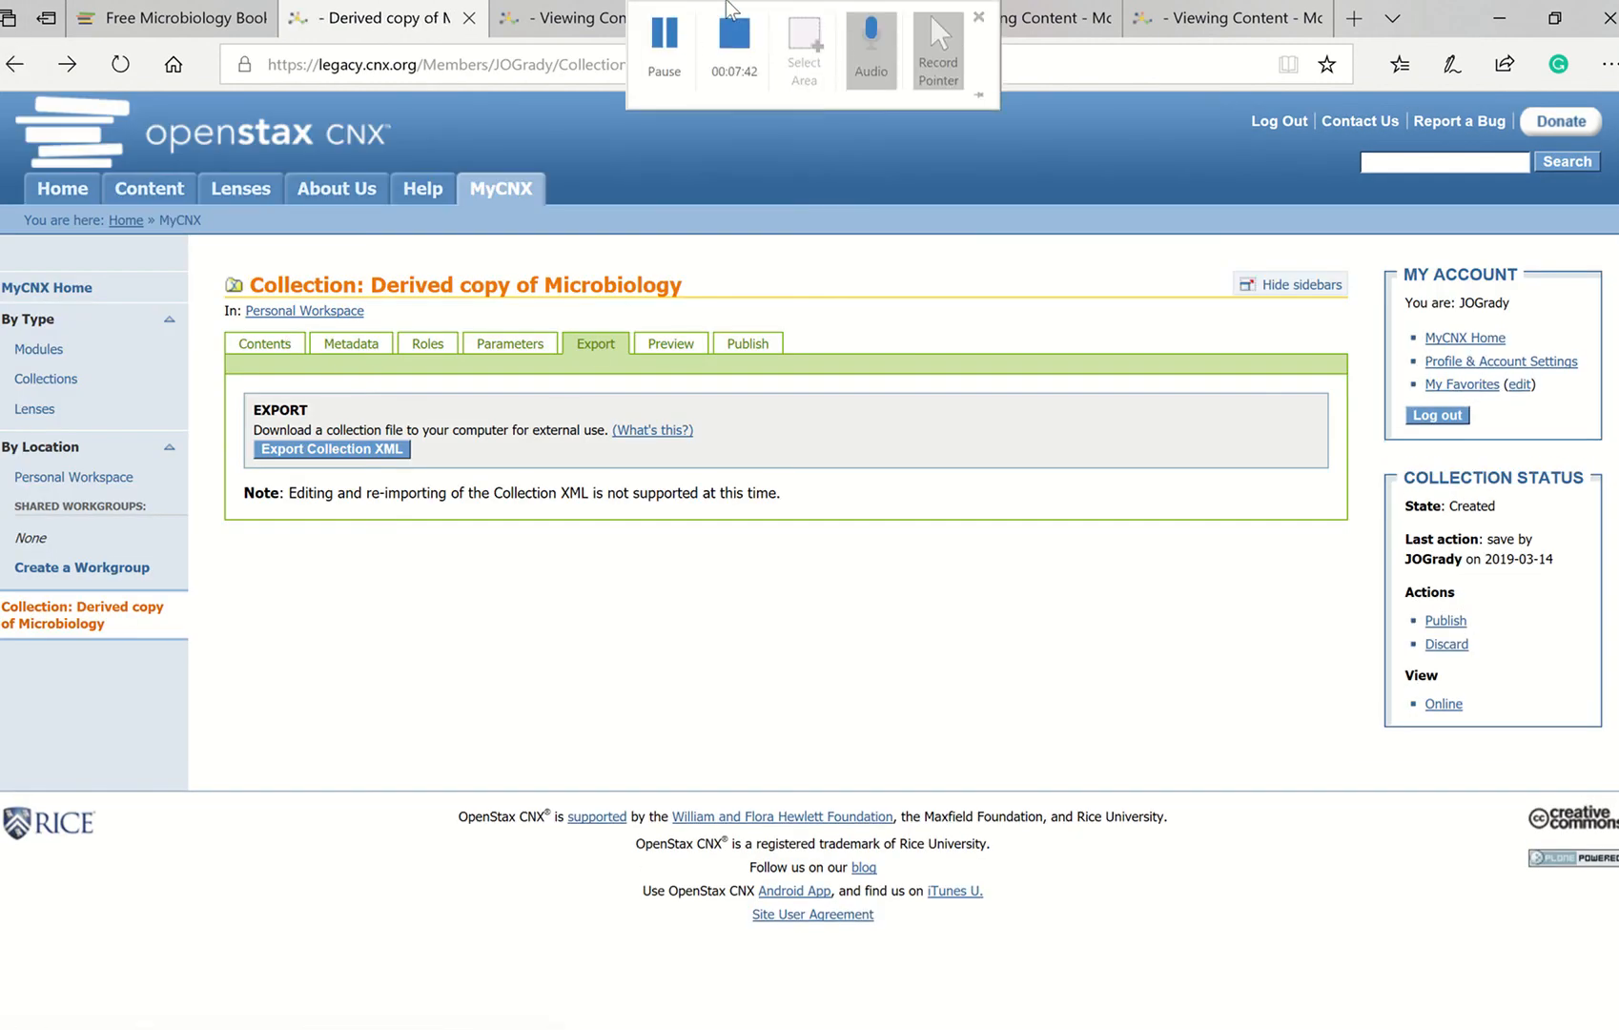